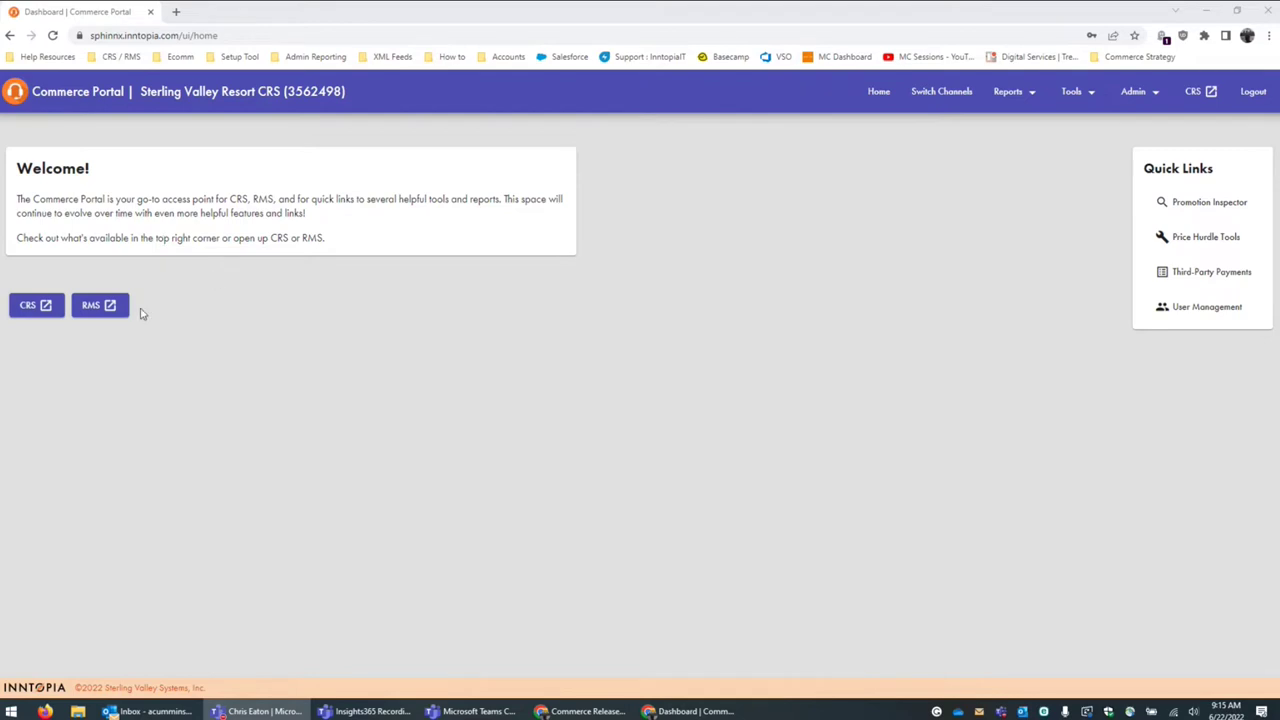
- Open CRS and RMS from the Commerce Portal dashboard, returning to the dashboard after each one
left_click(43, 307)
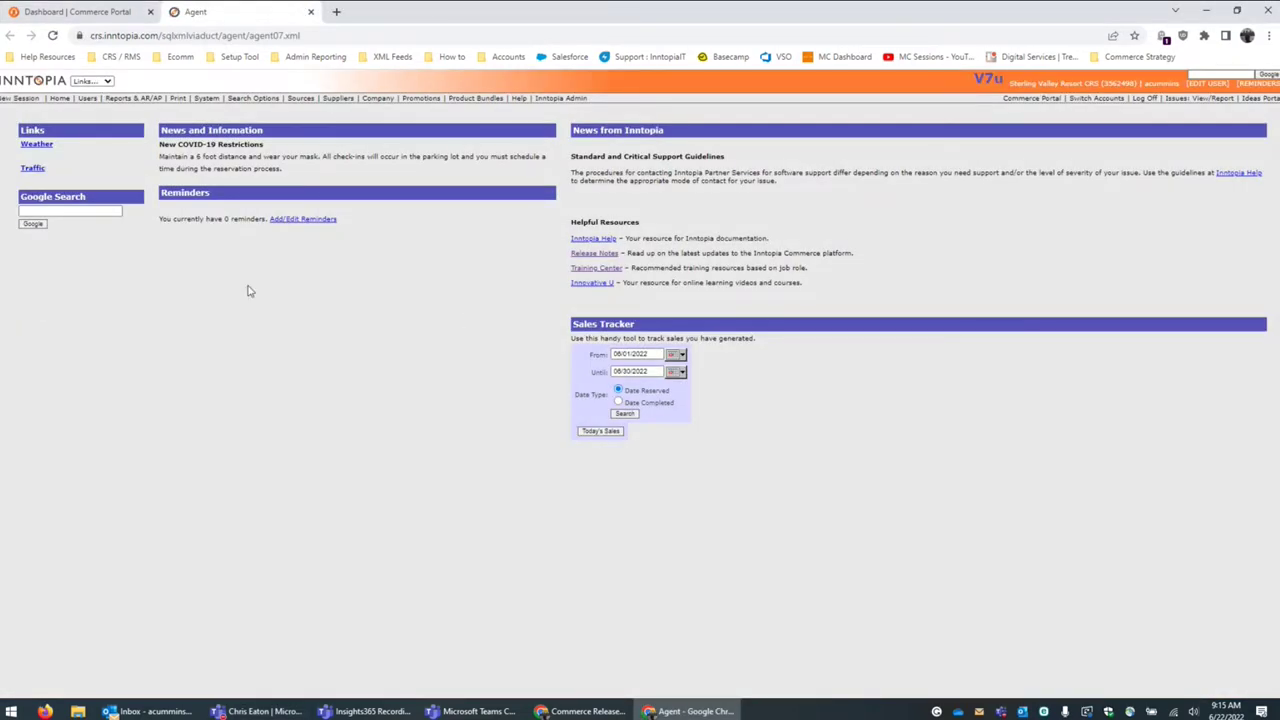
left_click(115, 14)
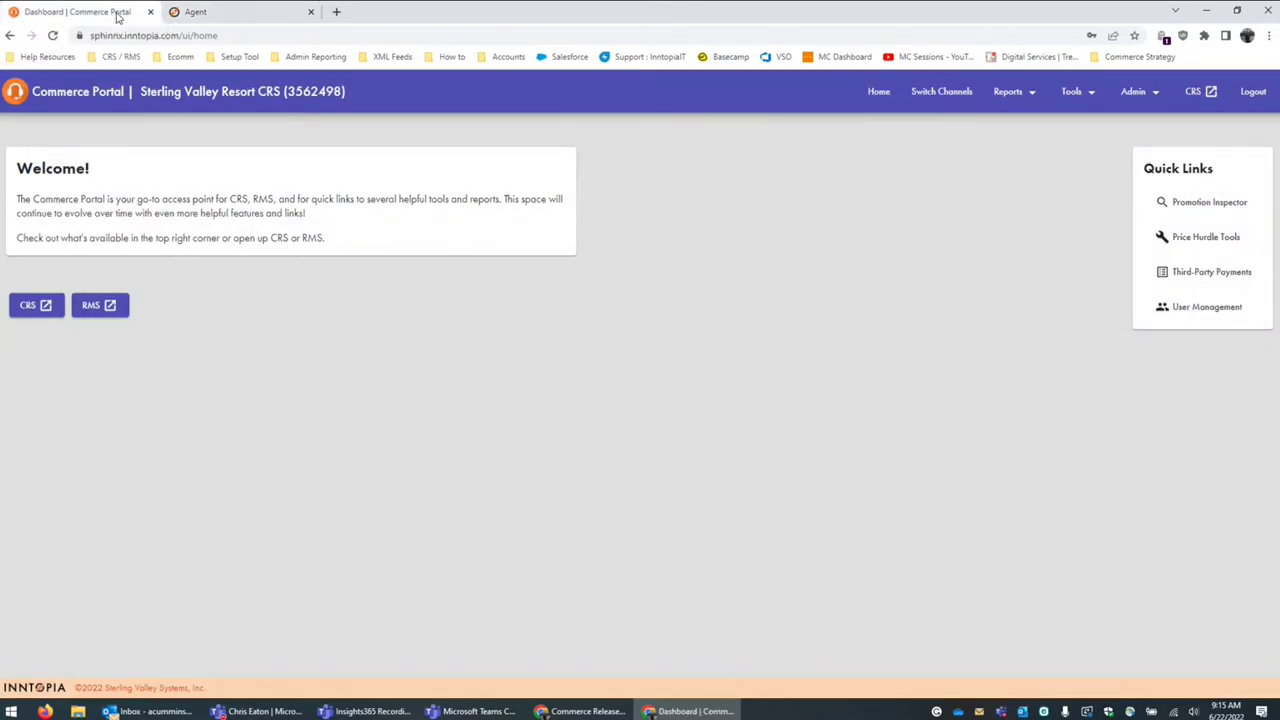
left_click(104, 310)
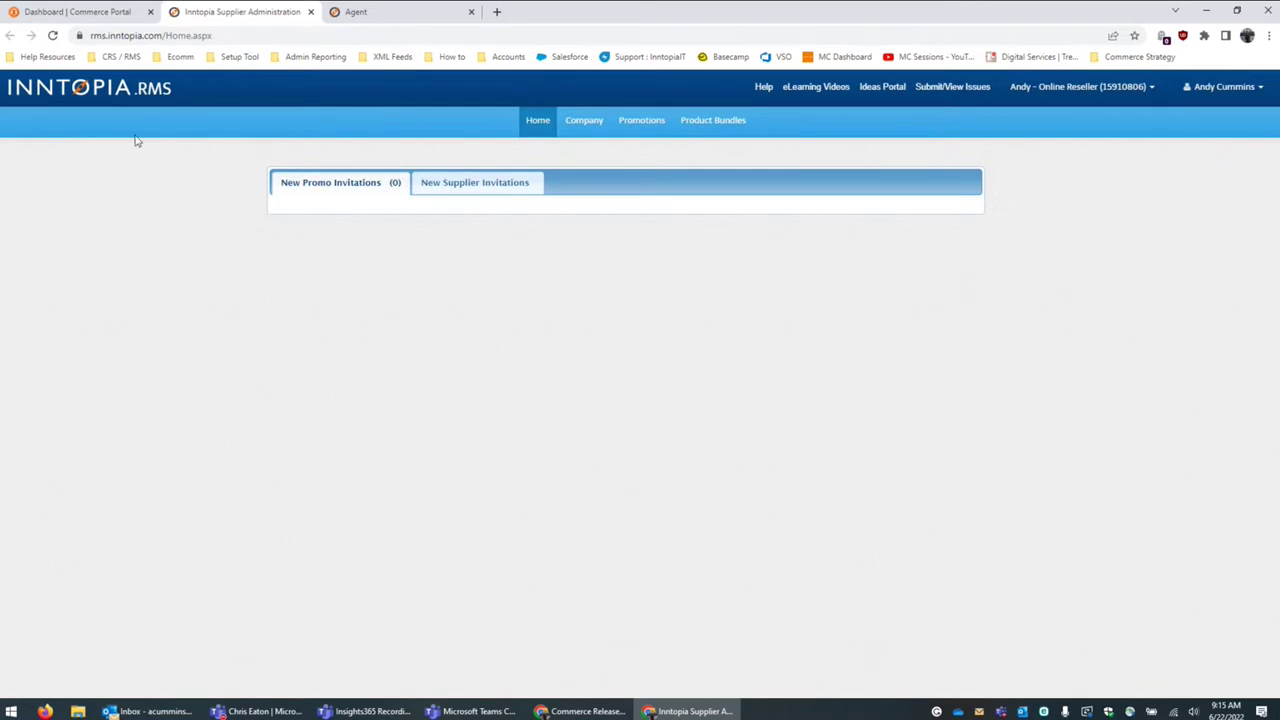
left_click(118, 13)
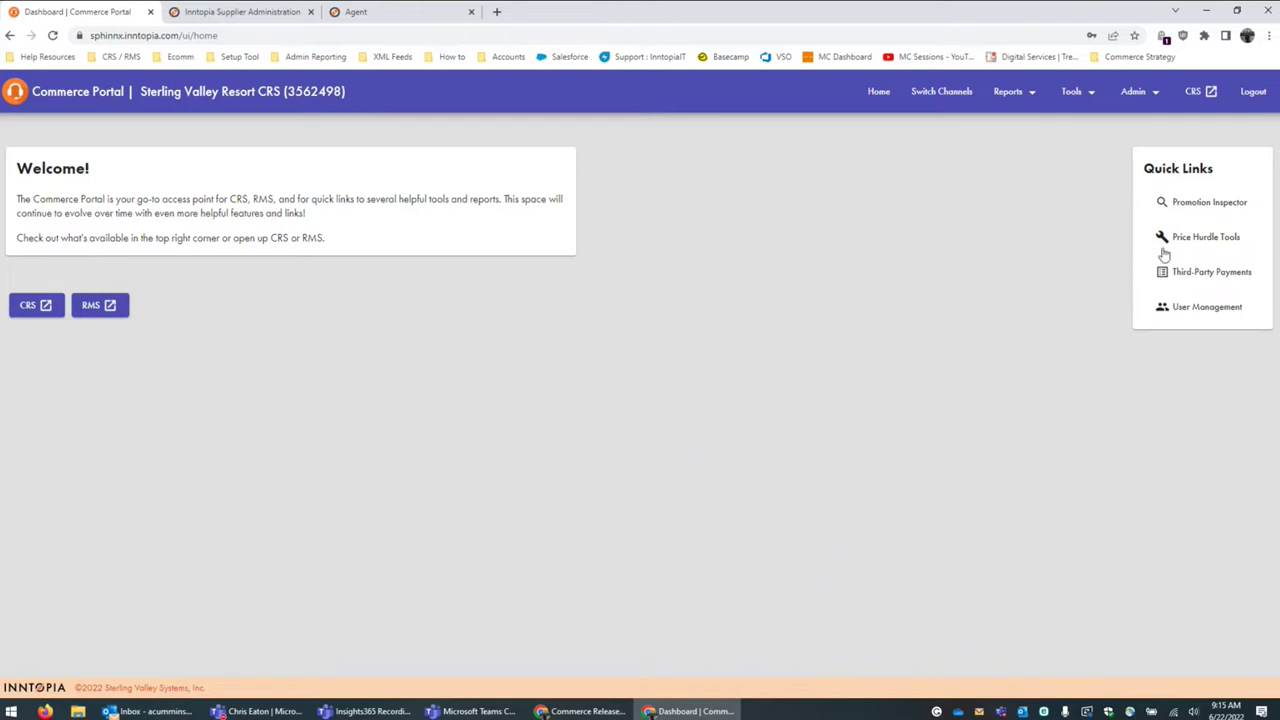
left_click(1075, 100)
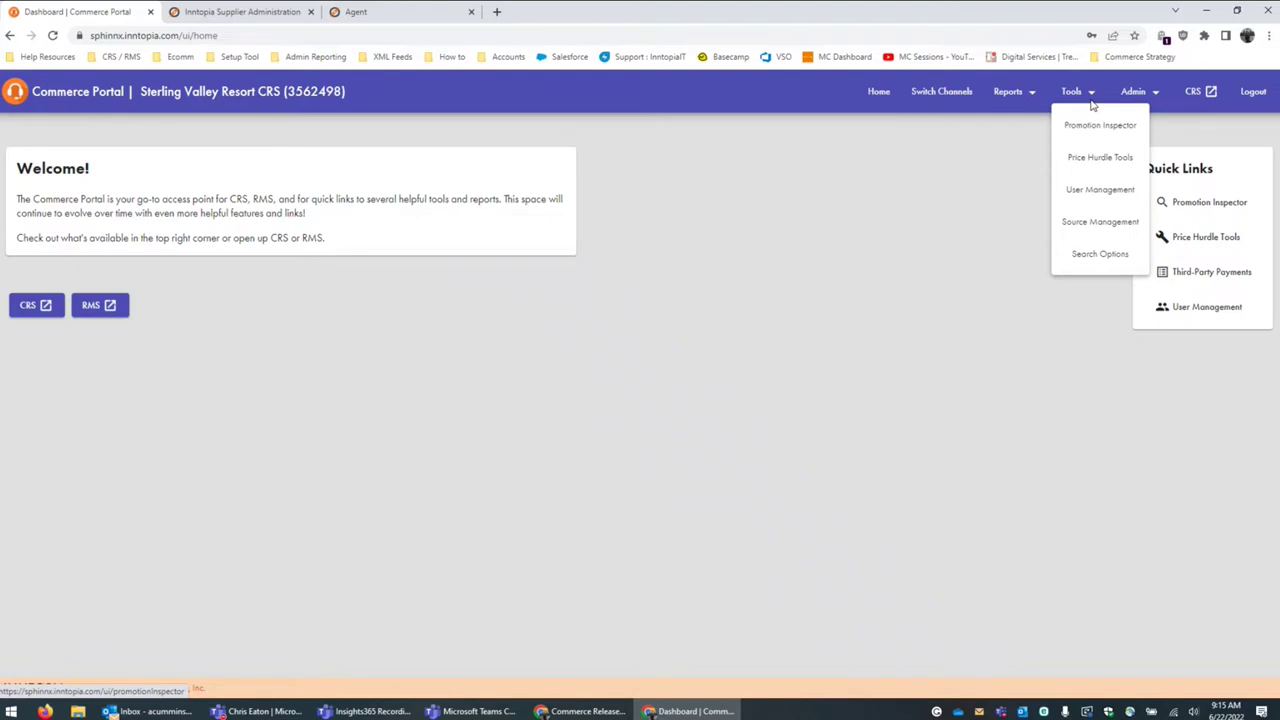
left_click(868, 250)
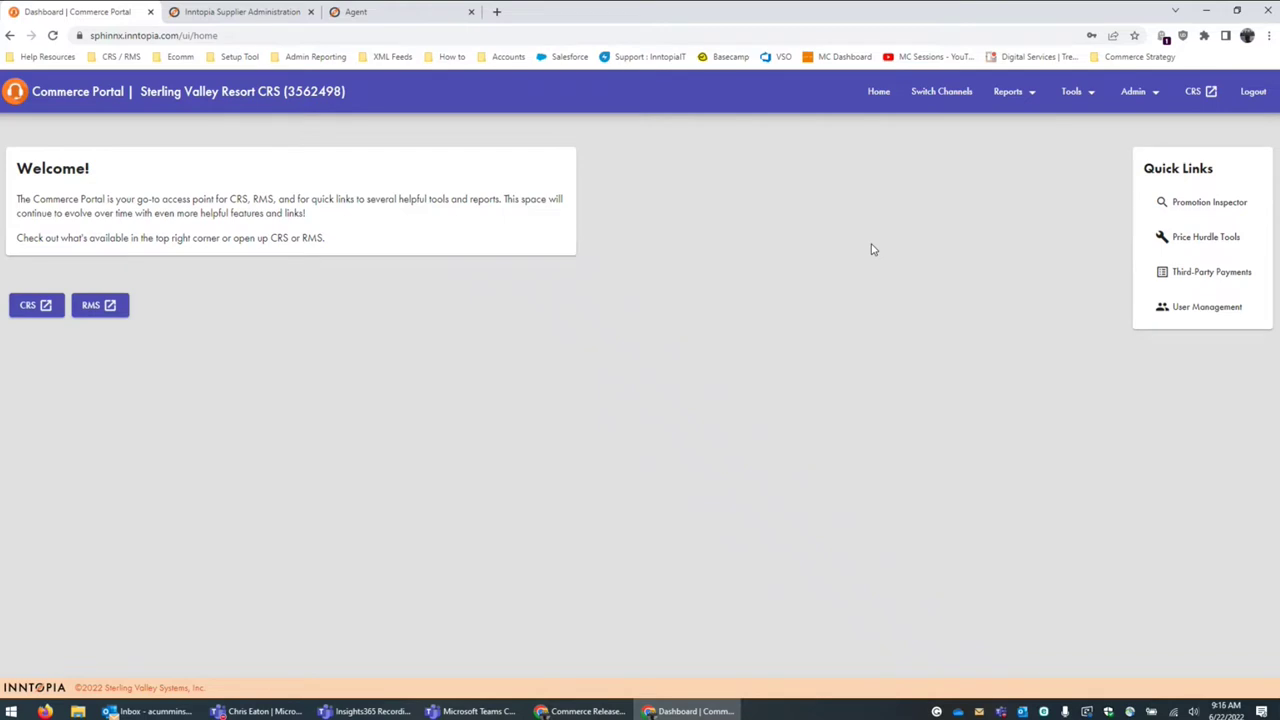
left_click(1032, 104)
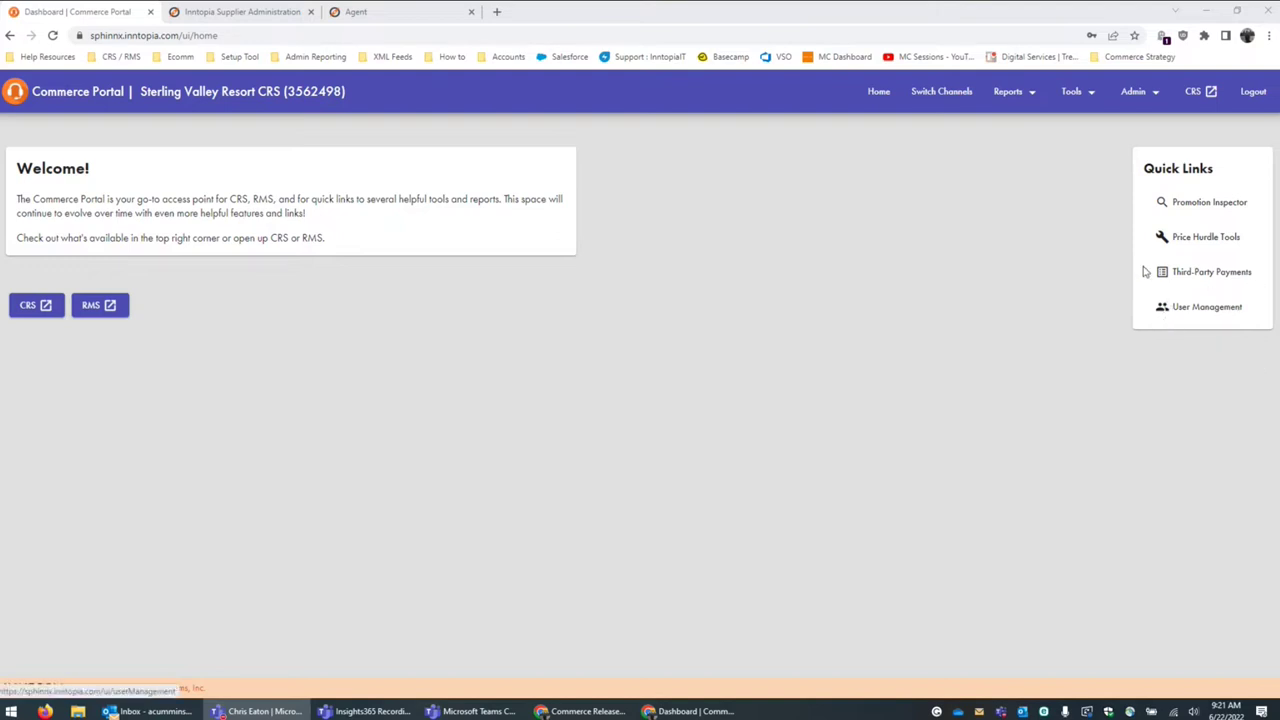
left_click(1072, 93)
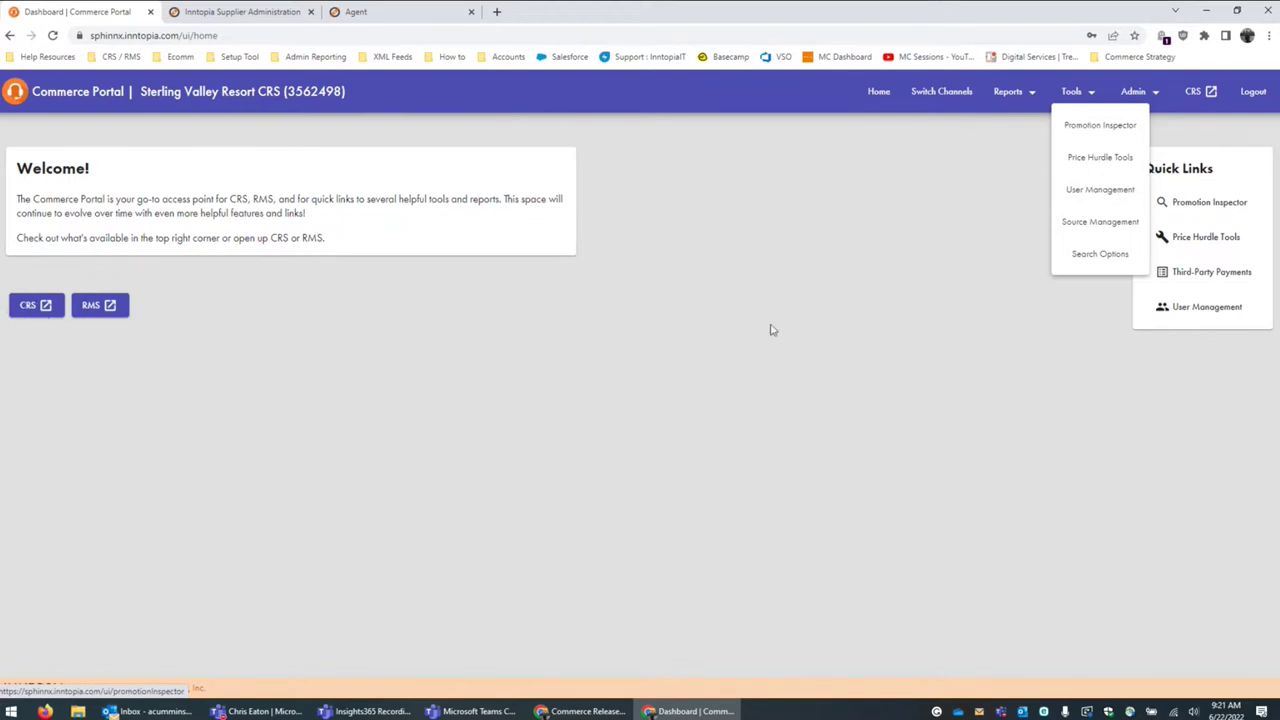
left_click(720, 317)
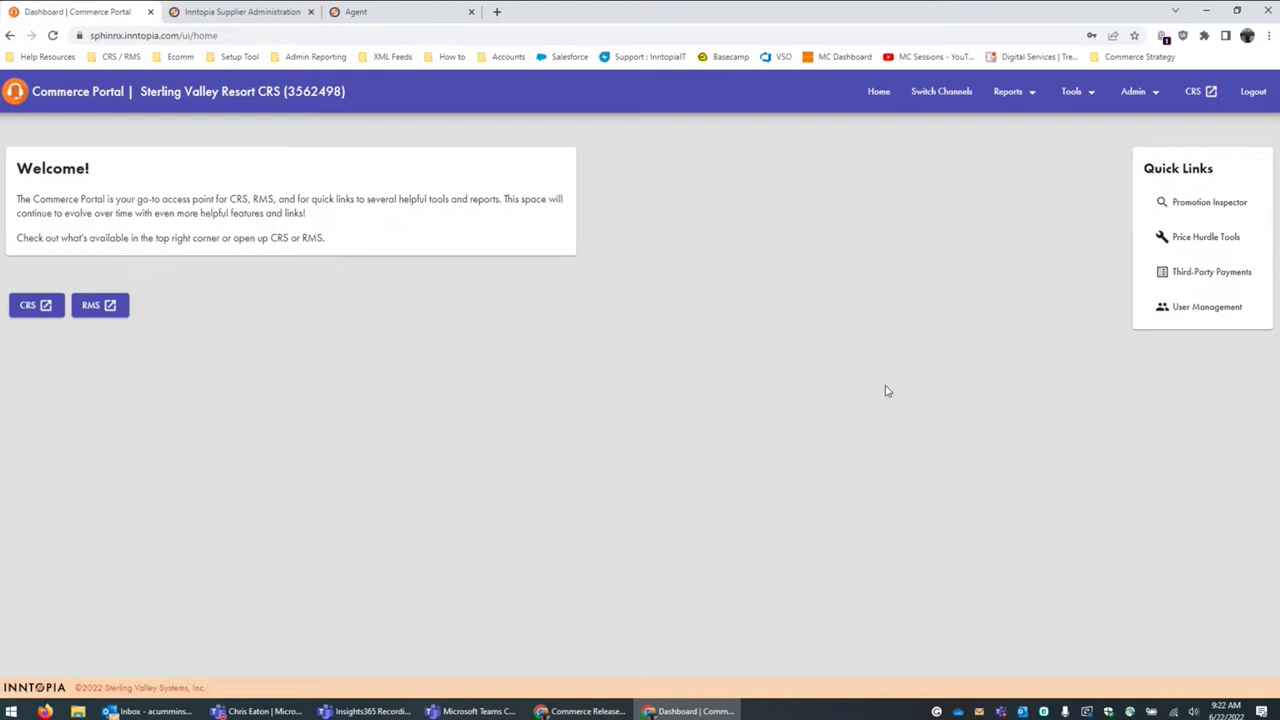
- Open User Management and look over the sales channels available for selection
left_click(1212, 310)
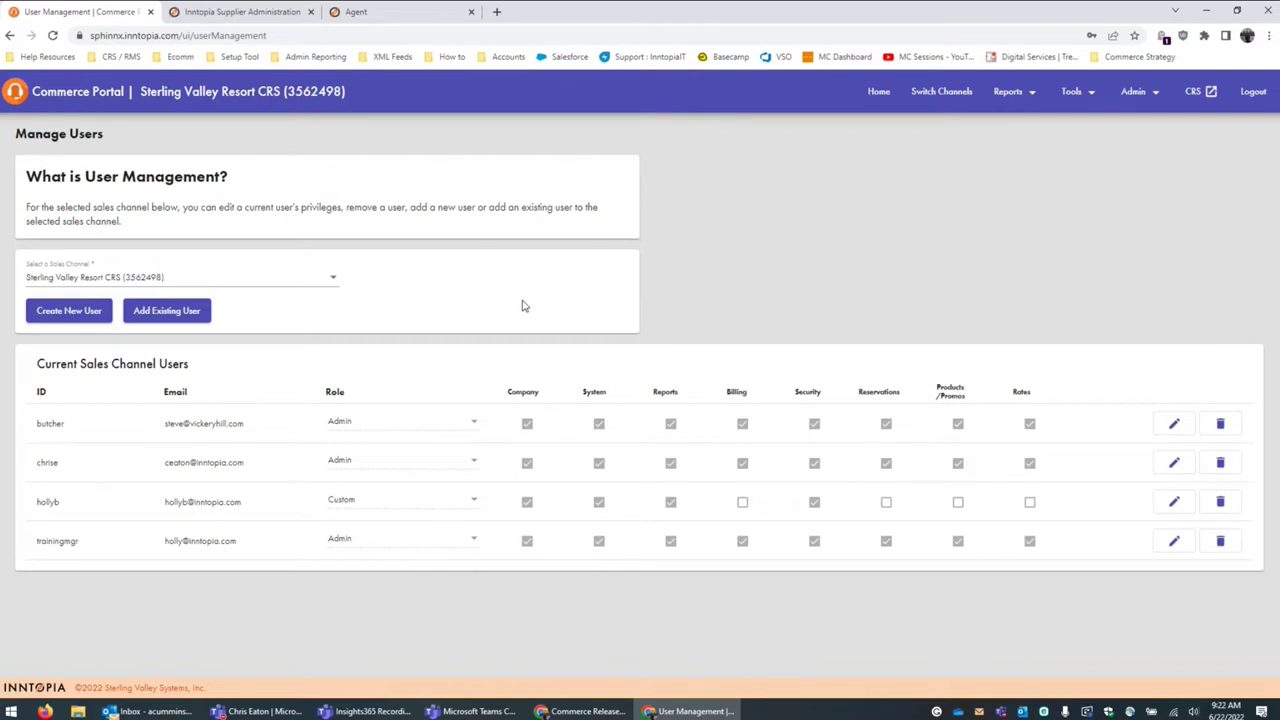
left_click(308, 289)
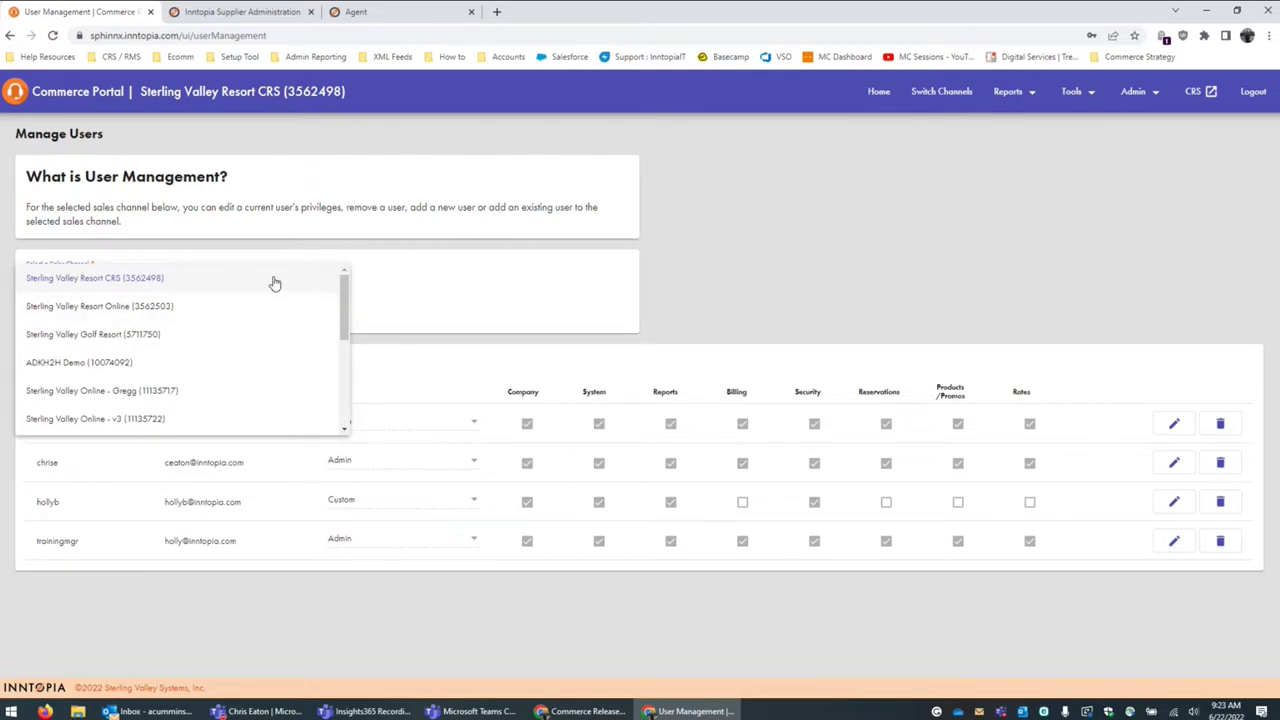
left_click(722, 252)
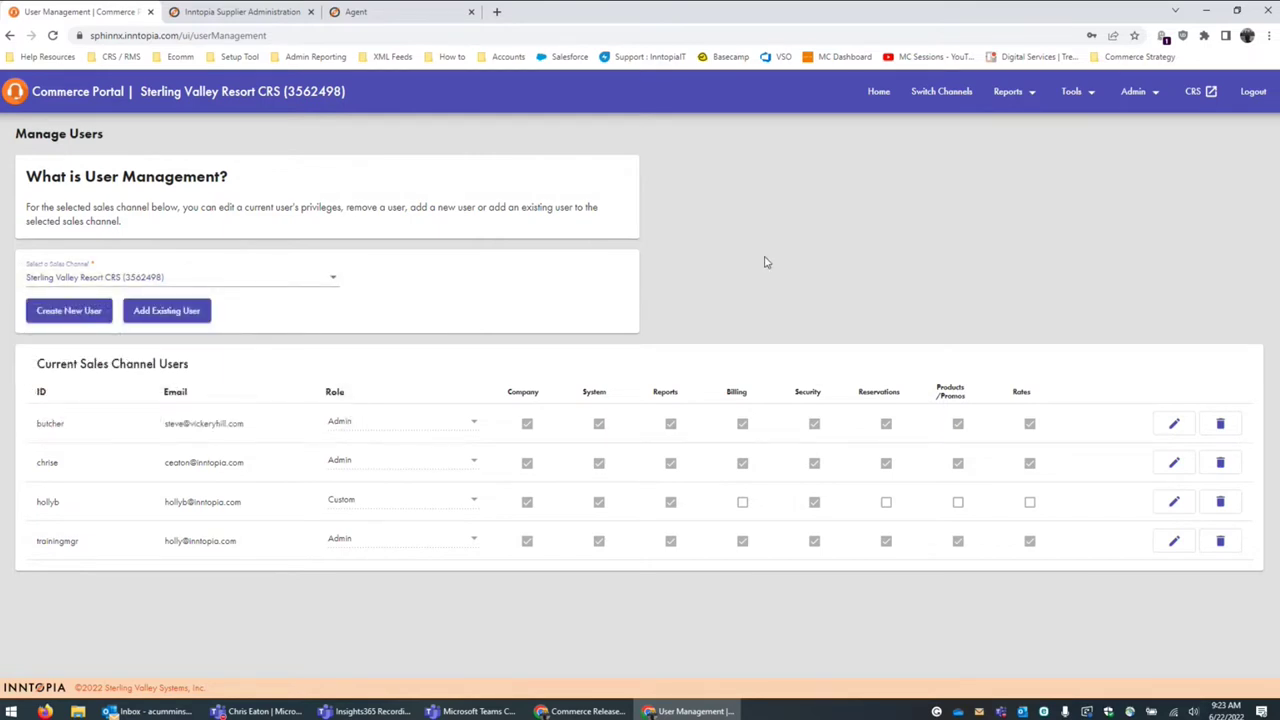
- Examine the new-user form for Sterling Valley Resort CRS and its selectable user roles, closing it without adding anyone
left_click(66, 311)
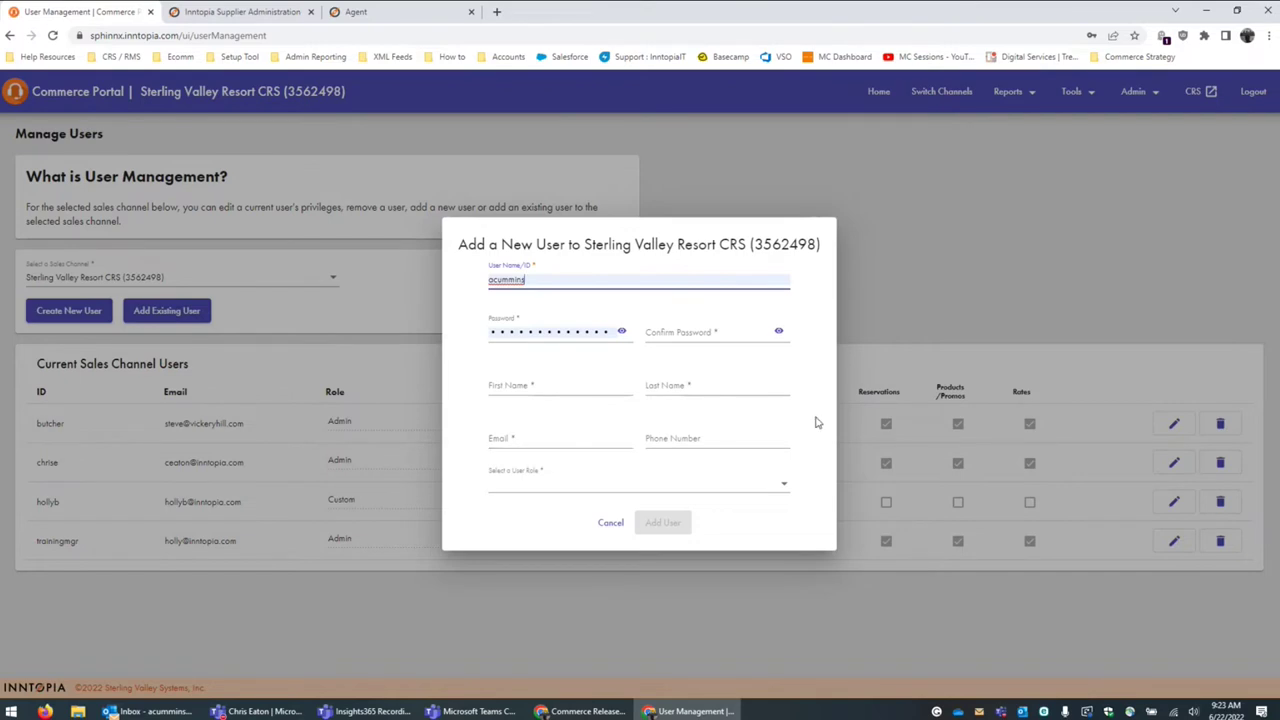
left_click(631, 490)
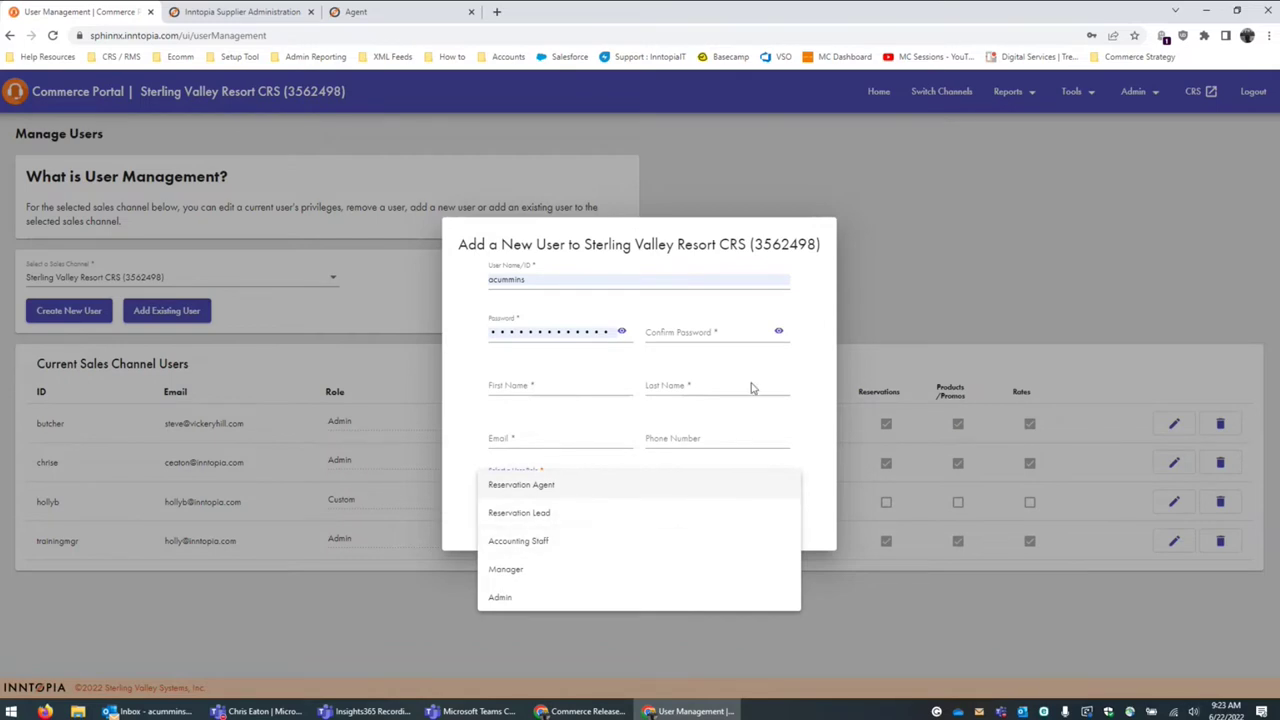
left_click(812, 412)
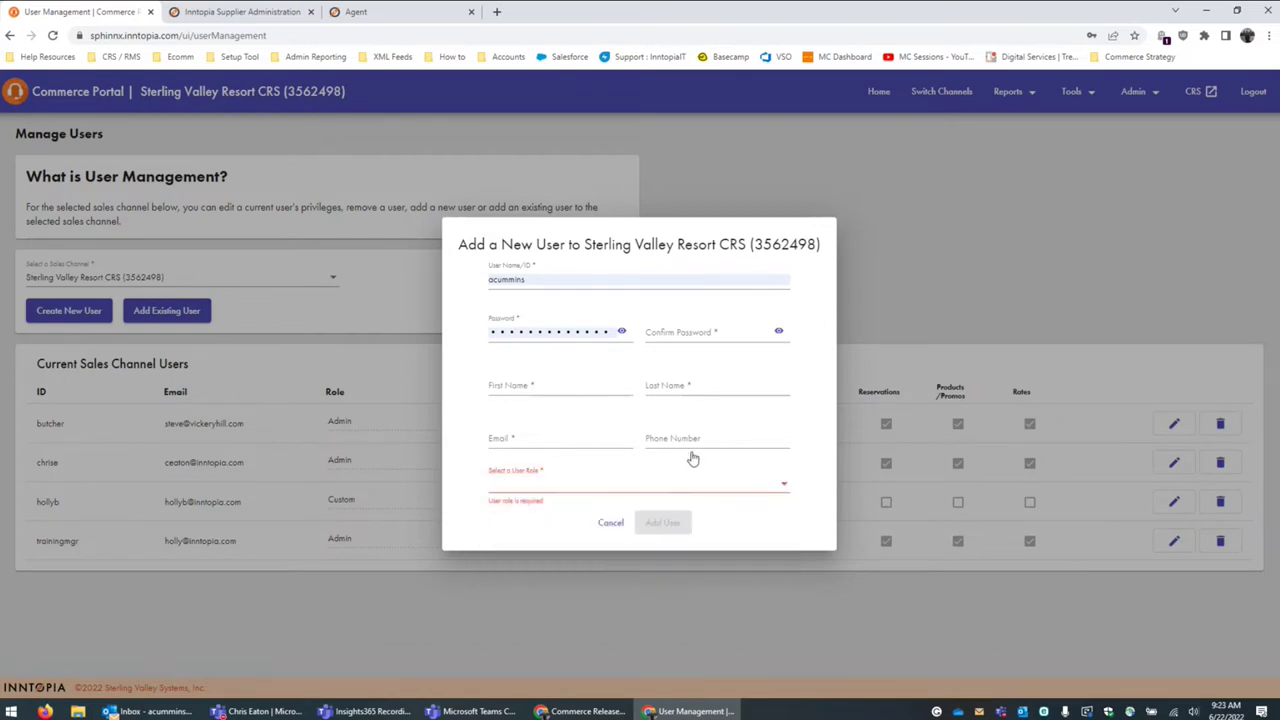
left_click(611, 526)
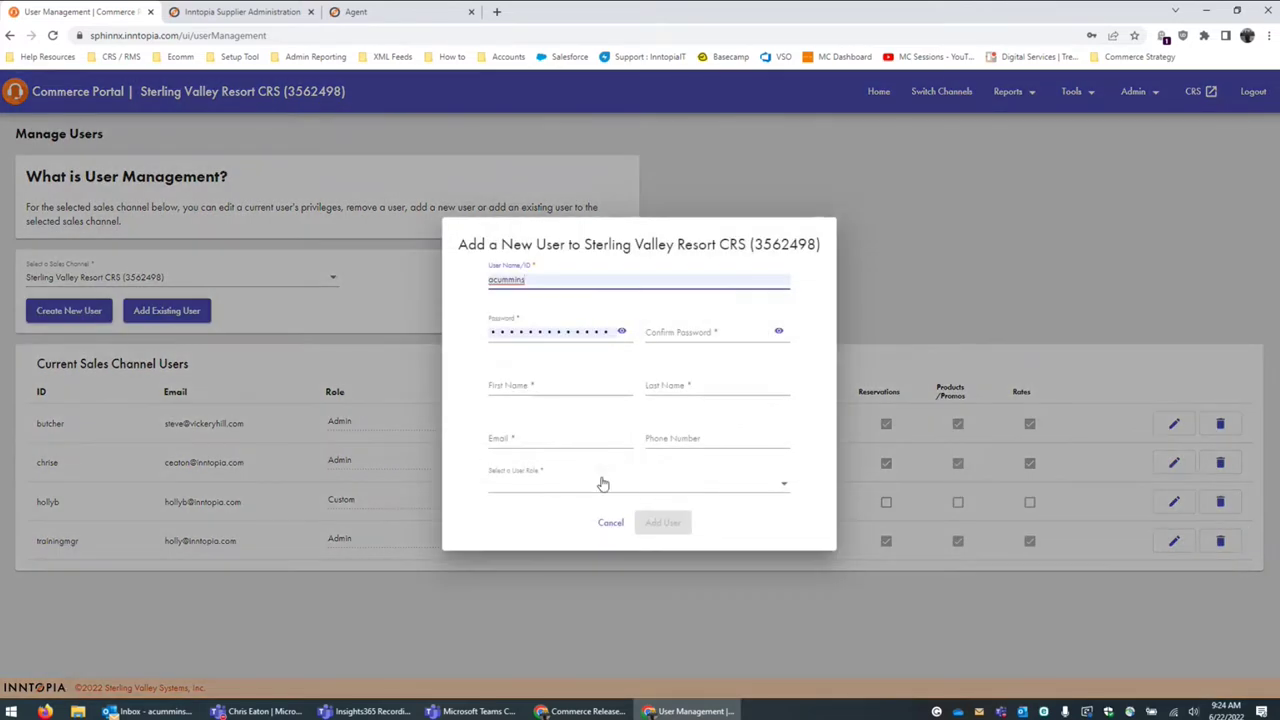
left_click(603, 484)
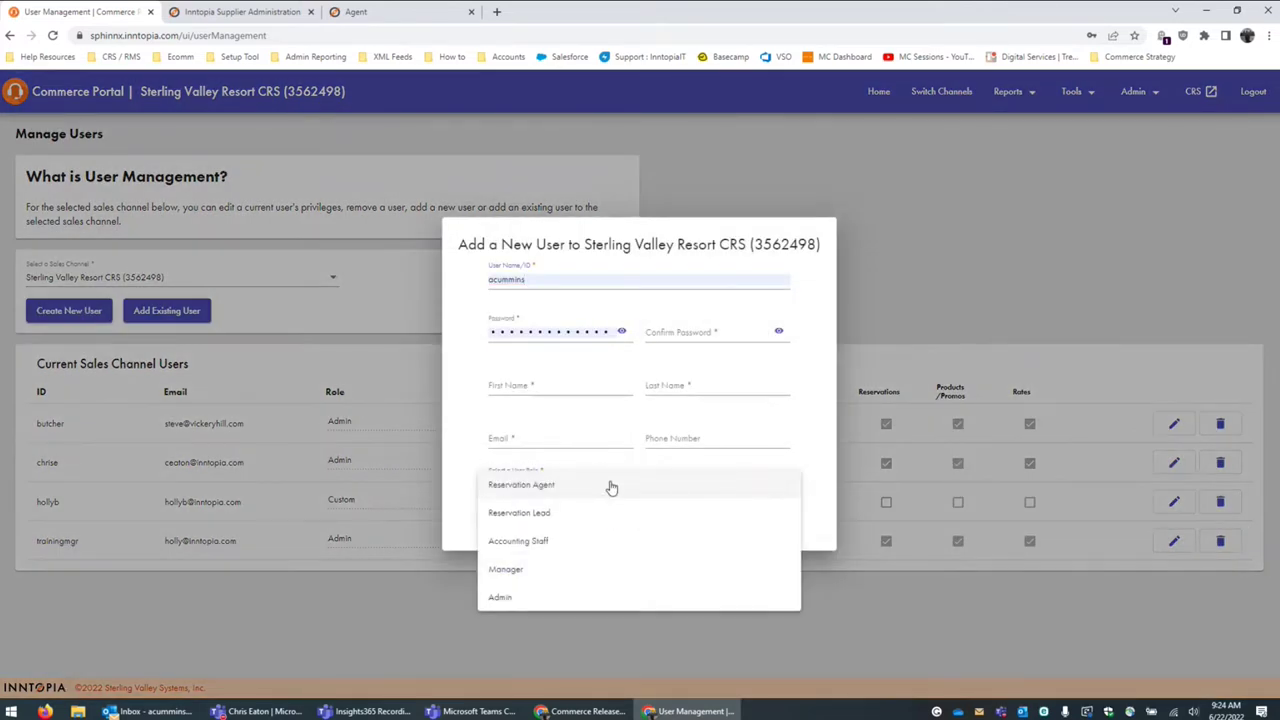
left_click(998, 267)
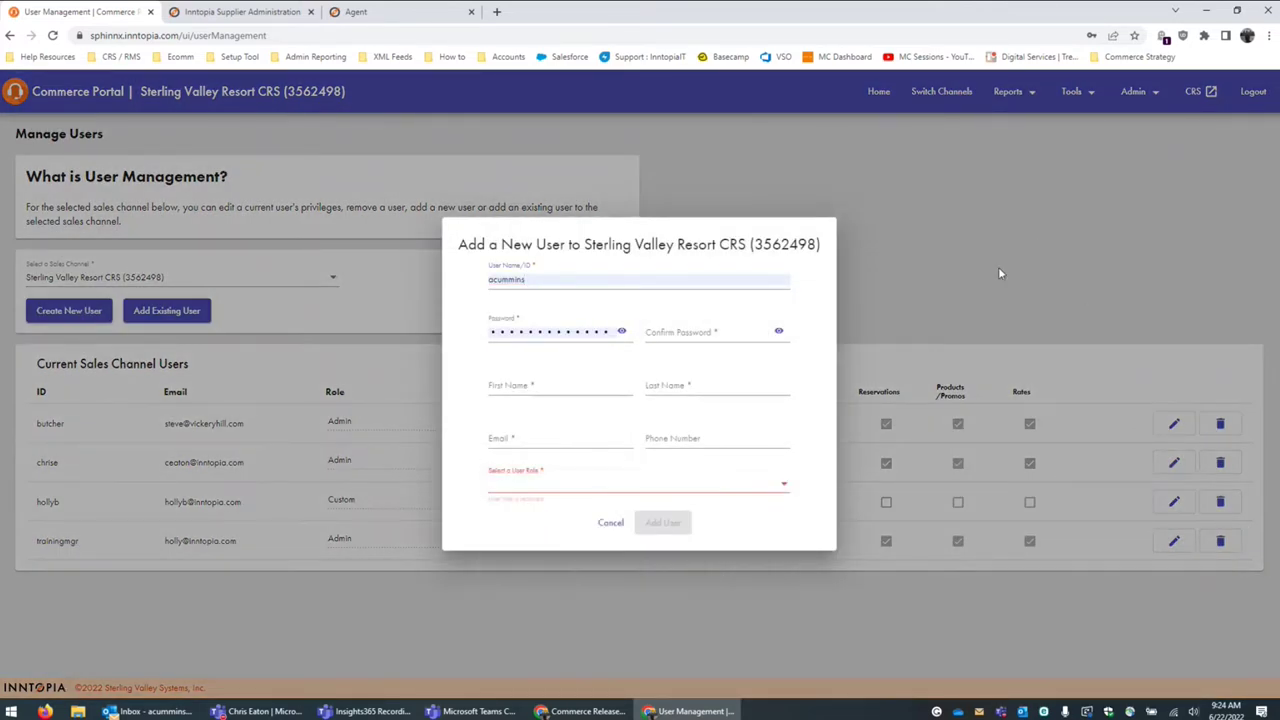
left_click(998, 267)
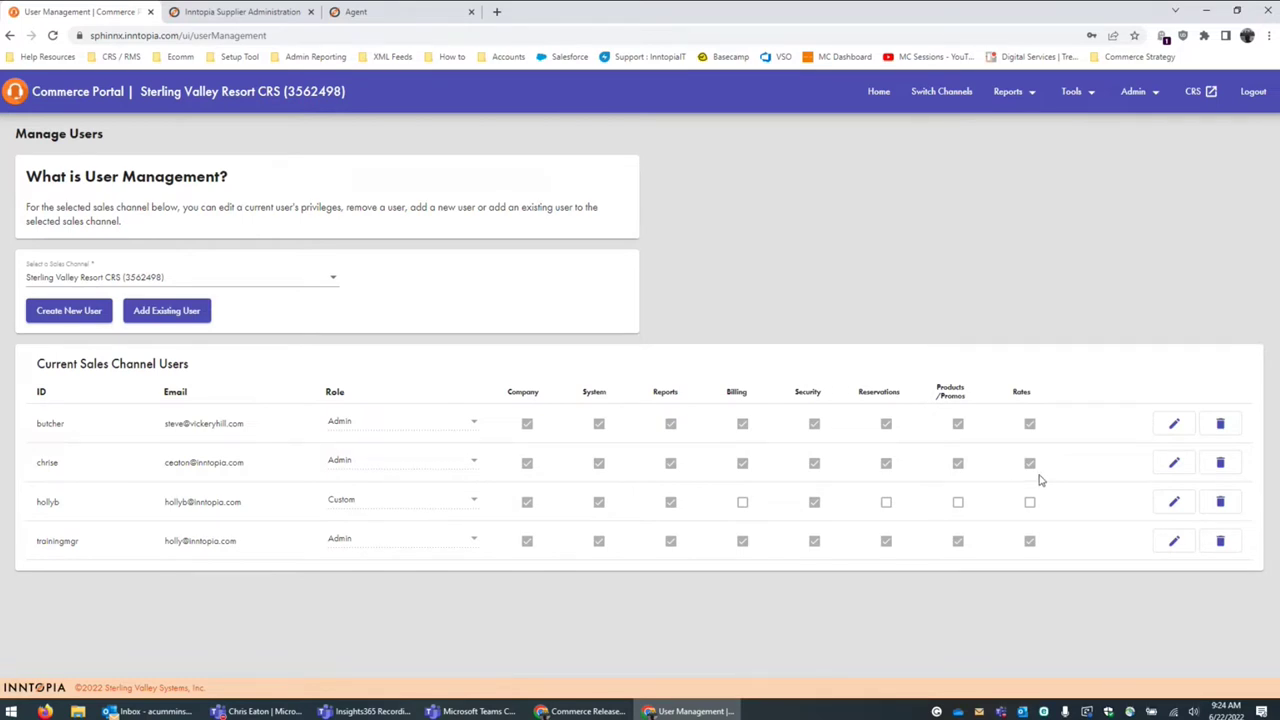
- Try removing the Company and System privileges from the first listed user, and cancel the edit
left_click(1177, 427)
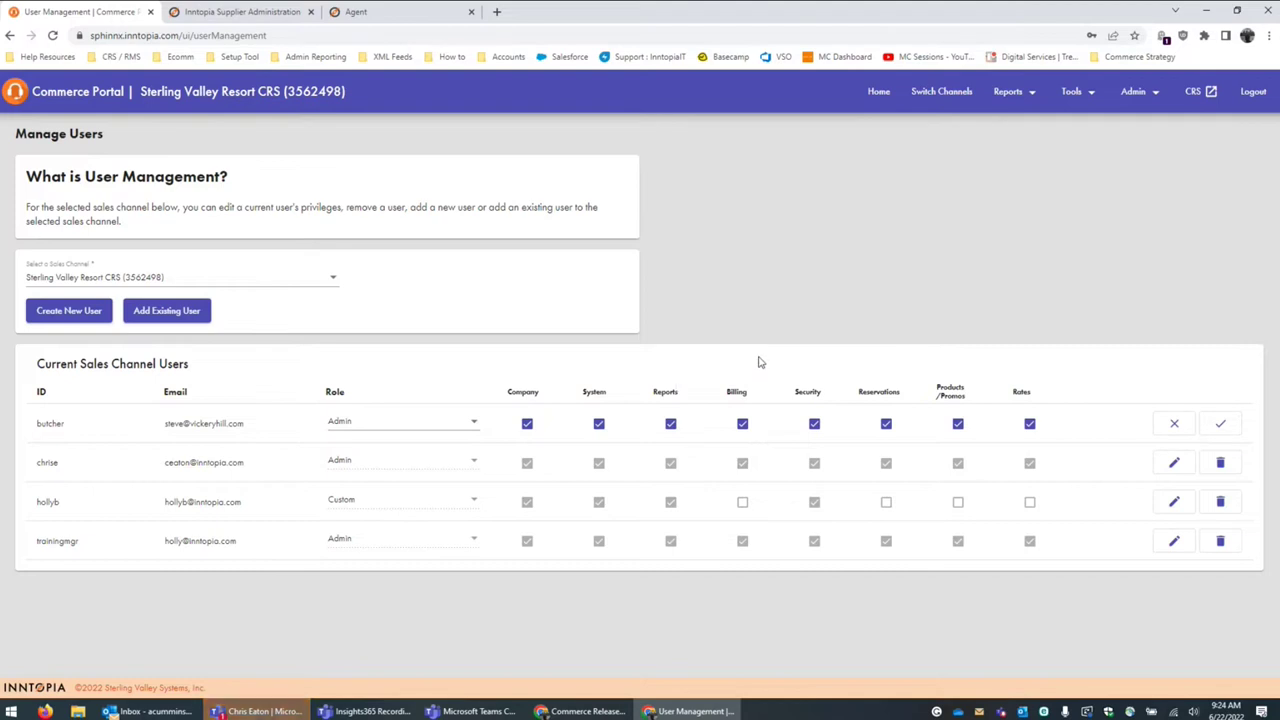
left_click(527, 424)
left_click(527, 425)
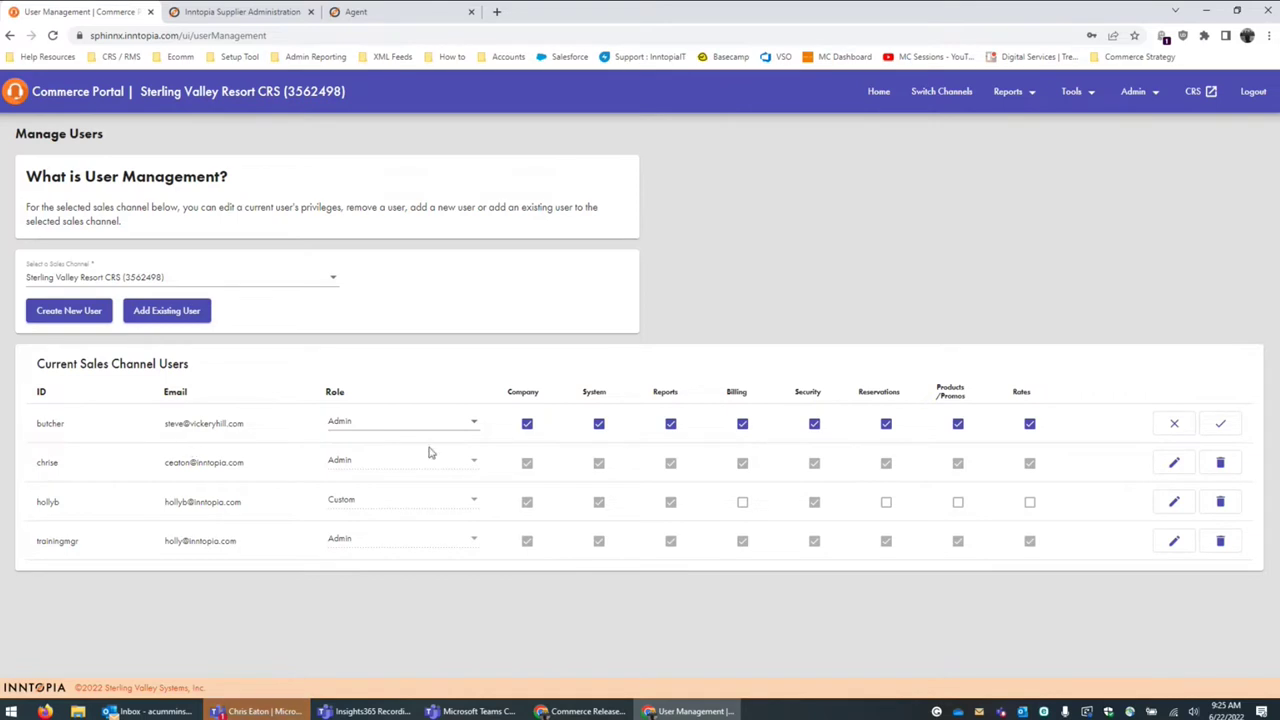
left_click(527, 424)
left_click(599, 424)
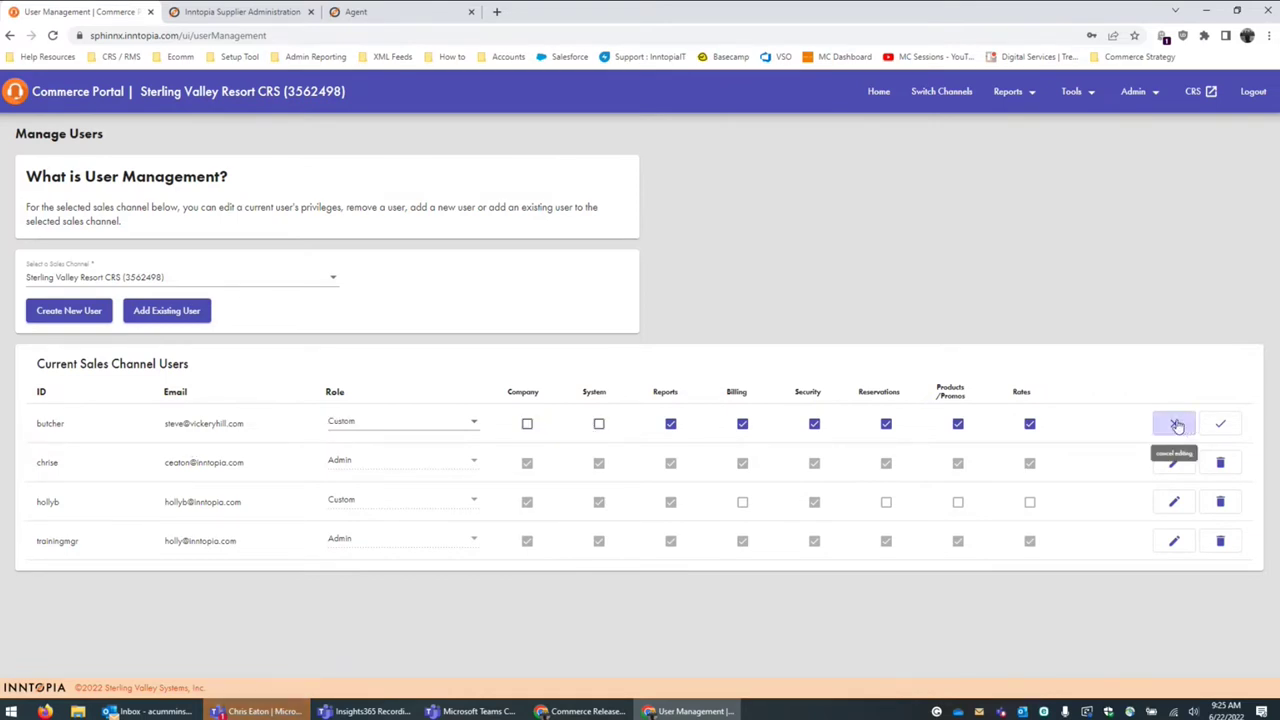
left_click(1177, 425)
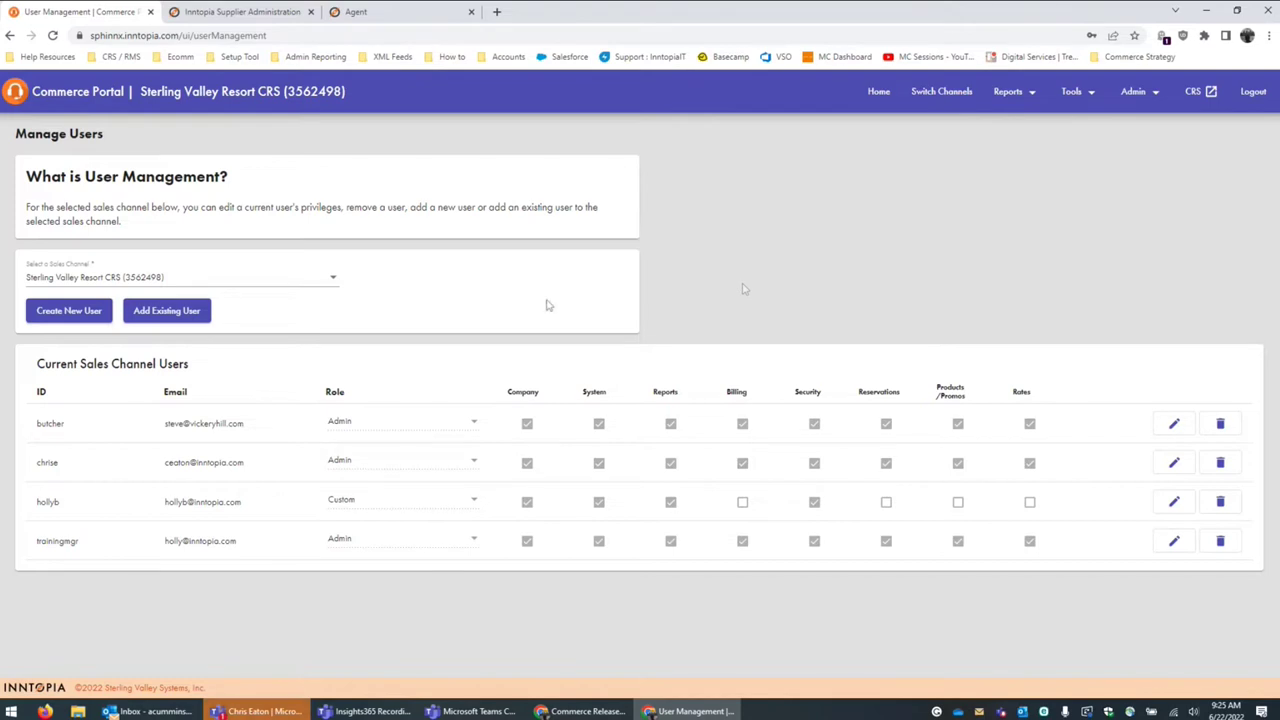
- Examine the form for adding an existing user and the removal confirmation for the first listed user, cancelling both
left_click(175, 318)
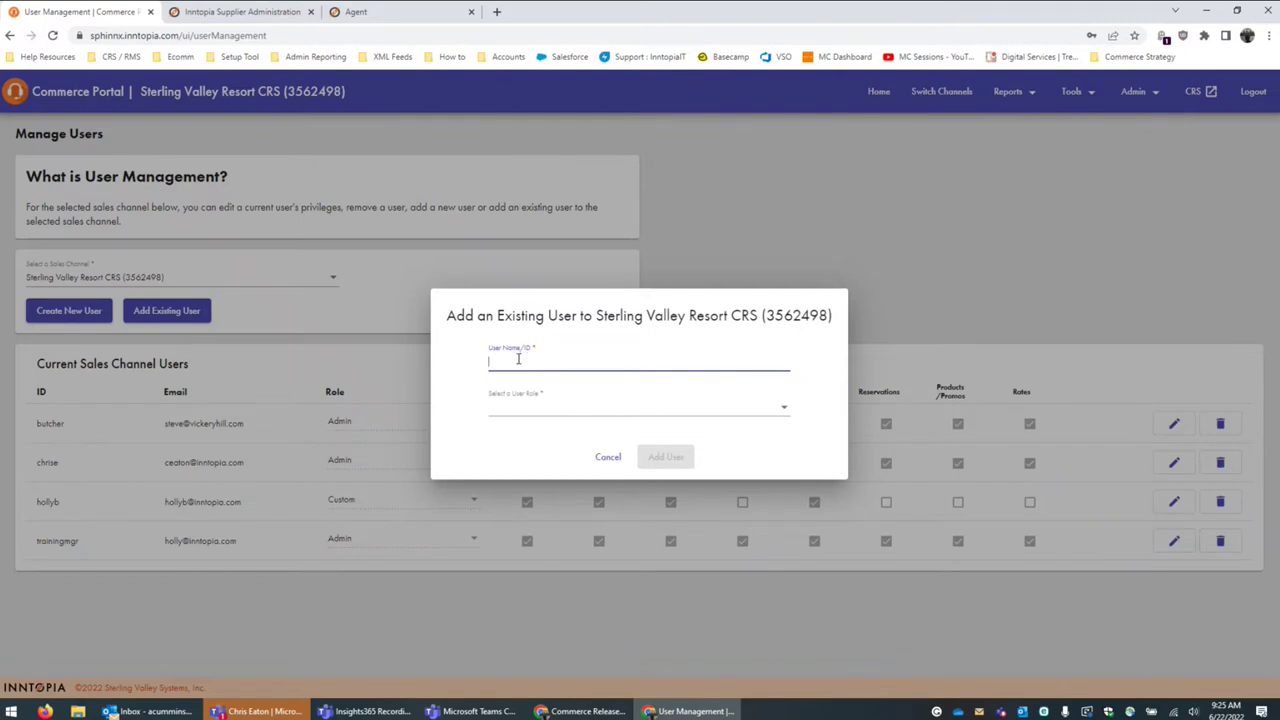
left_click(554, 418)
left_click(461, 426)
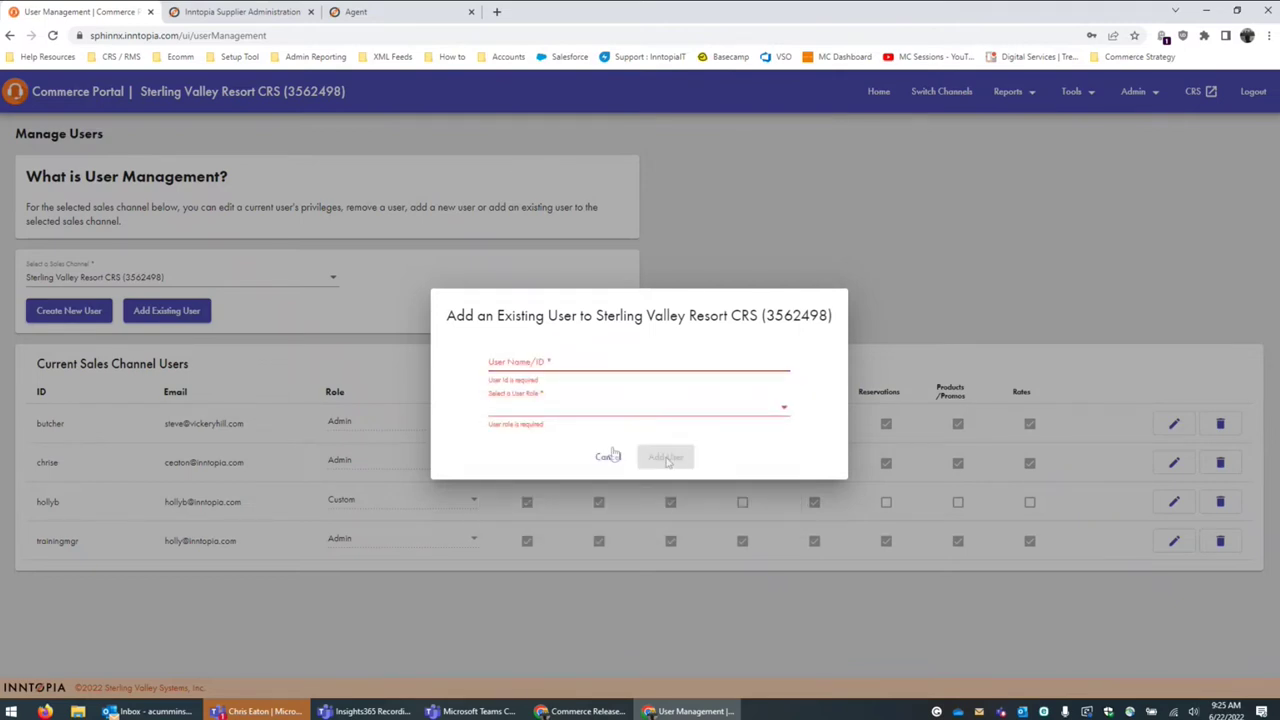
left_click(609, 457)
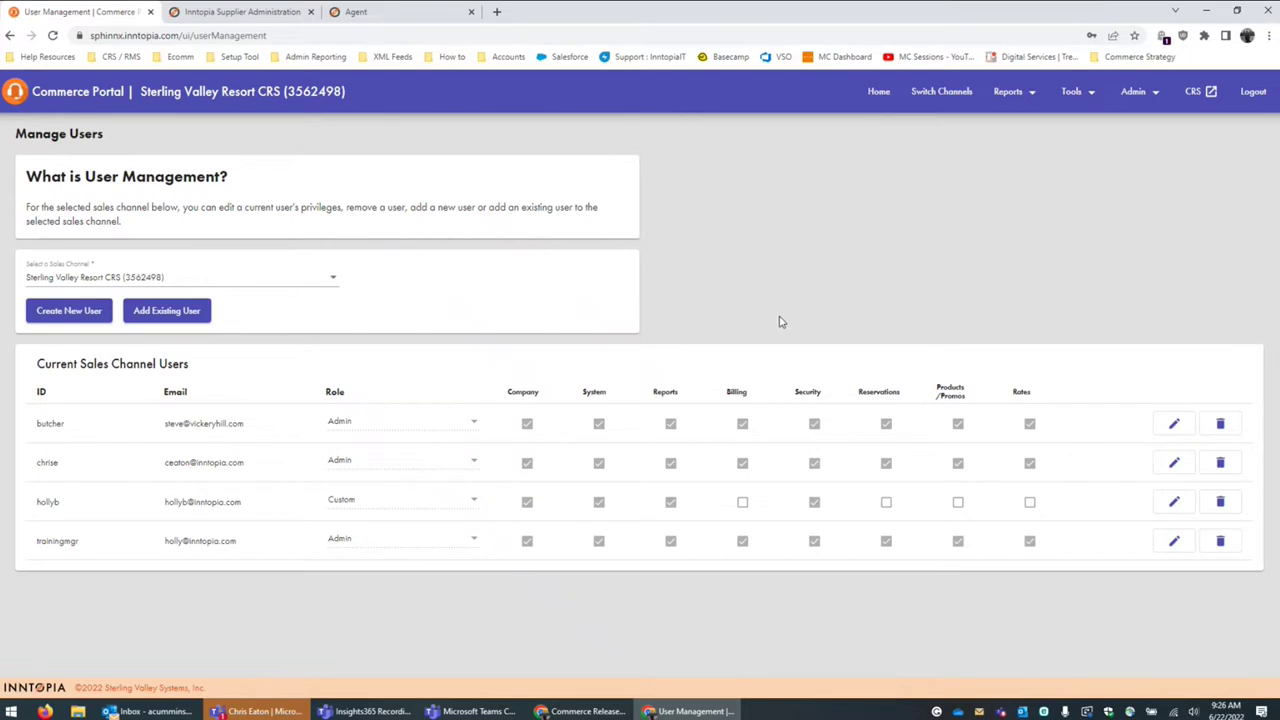
left_click(1219, 426)
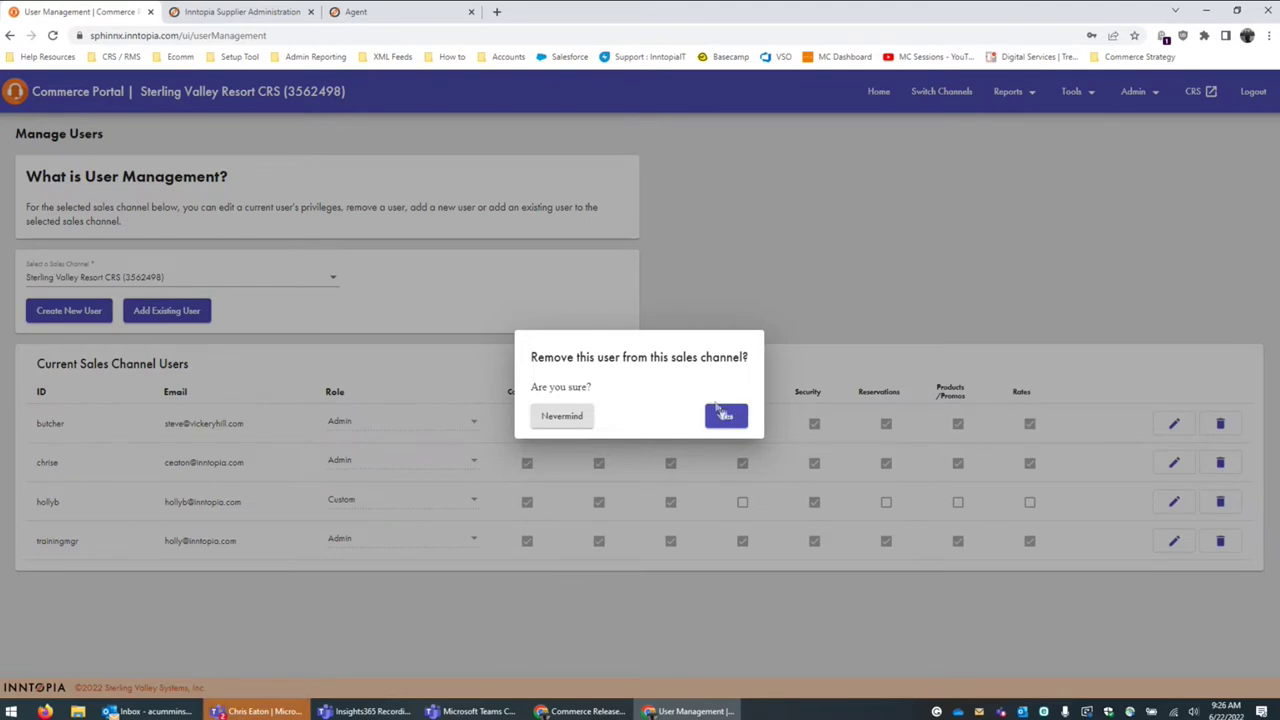
left_click(562, 418)
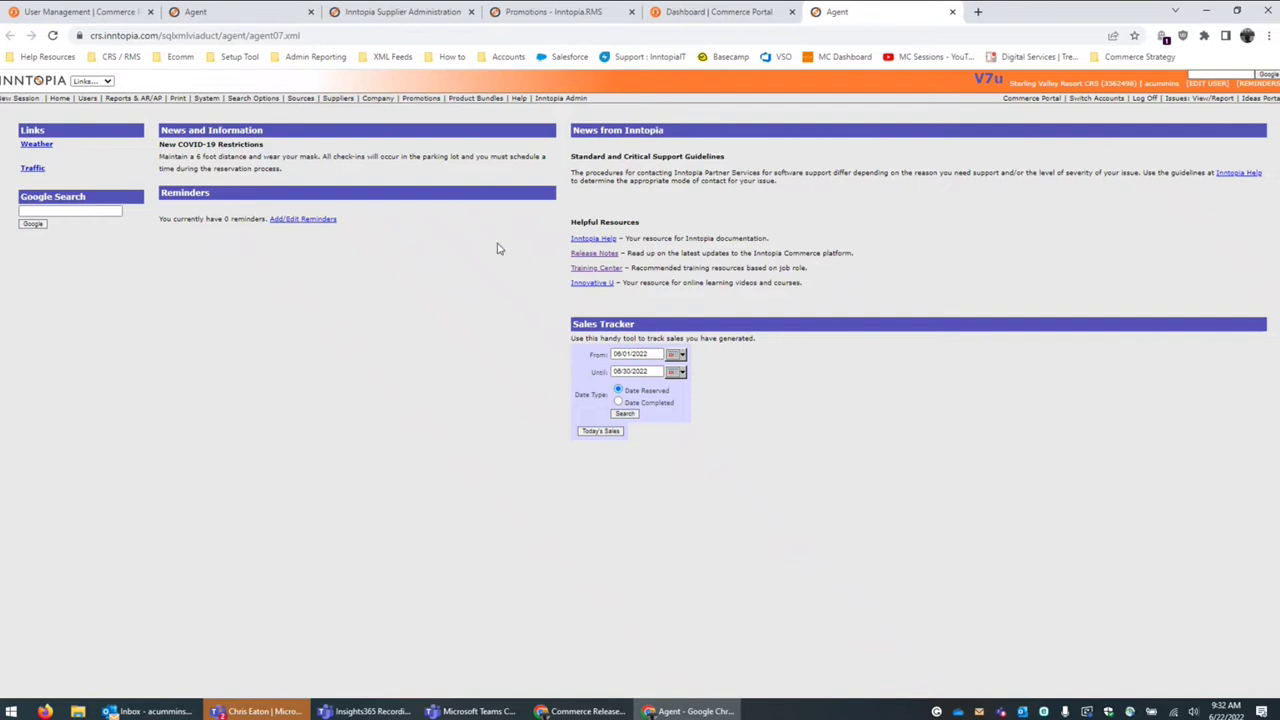
- Open the promotions list in CRS and include archived promotions in it
left_click(423, 100)
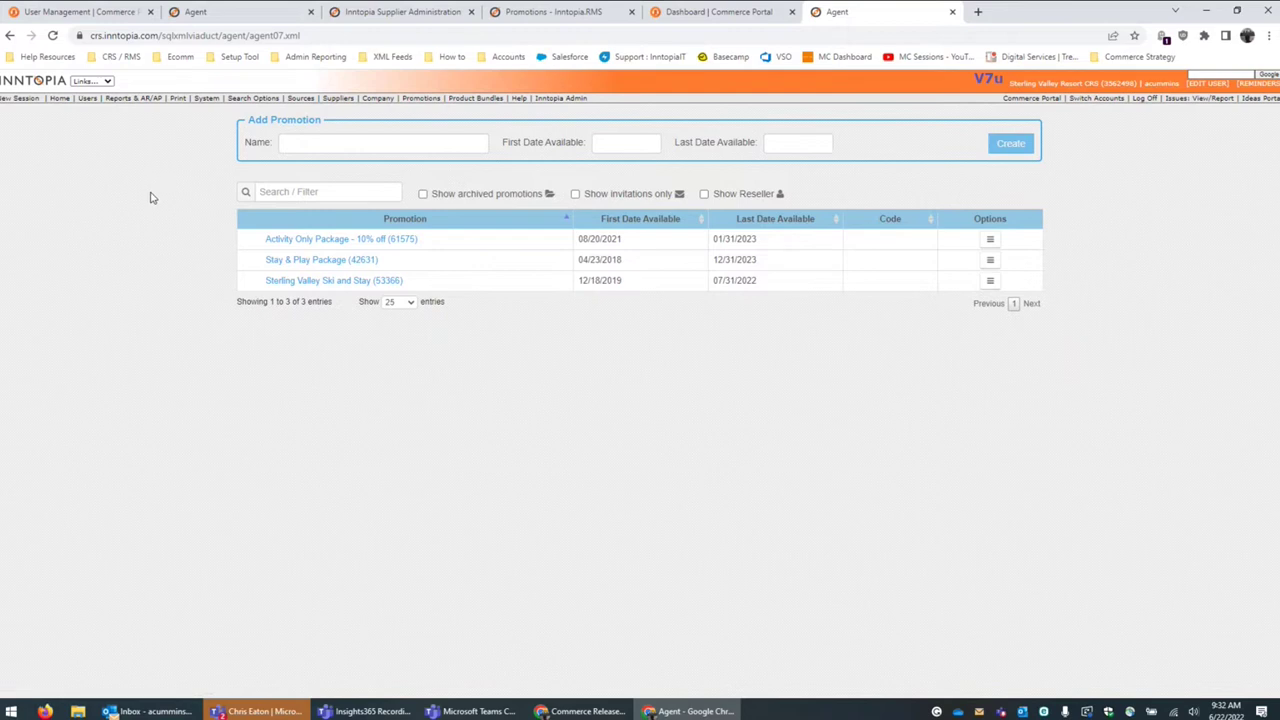
left_click(423, 194)
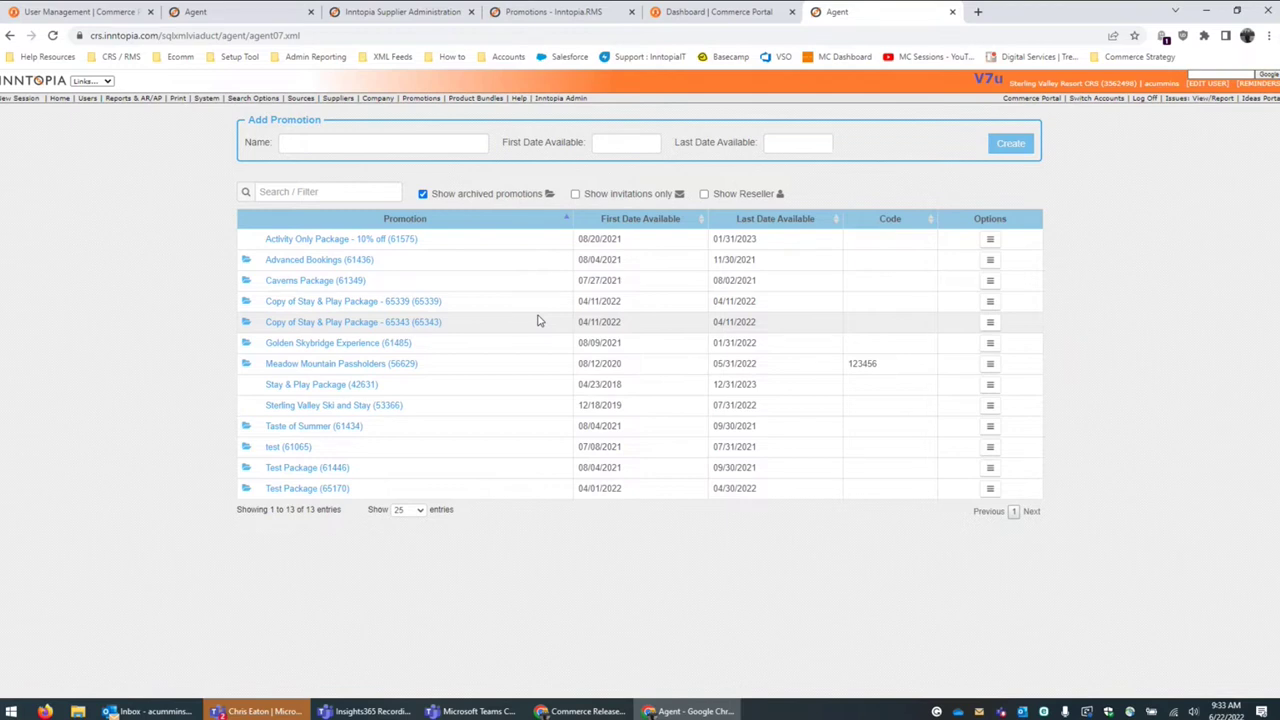
- Start removing the archived Advanced Bookings promotion, and cancel the removal
left_click(990, 262)
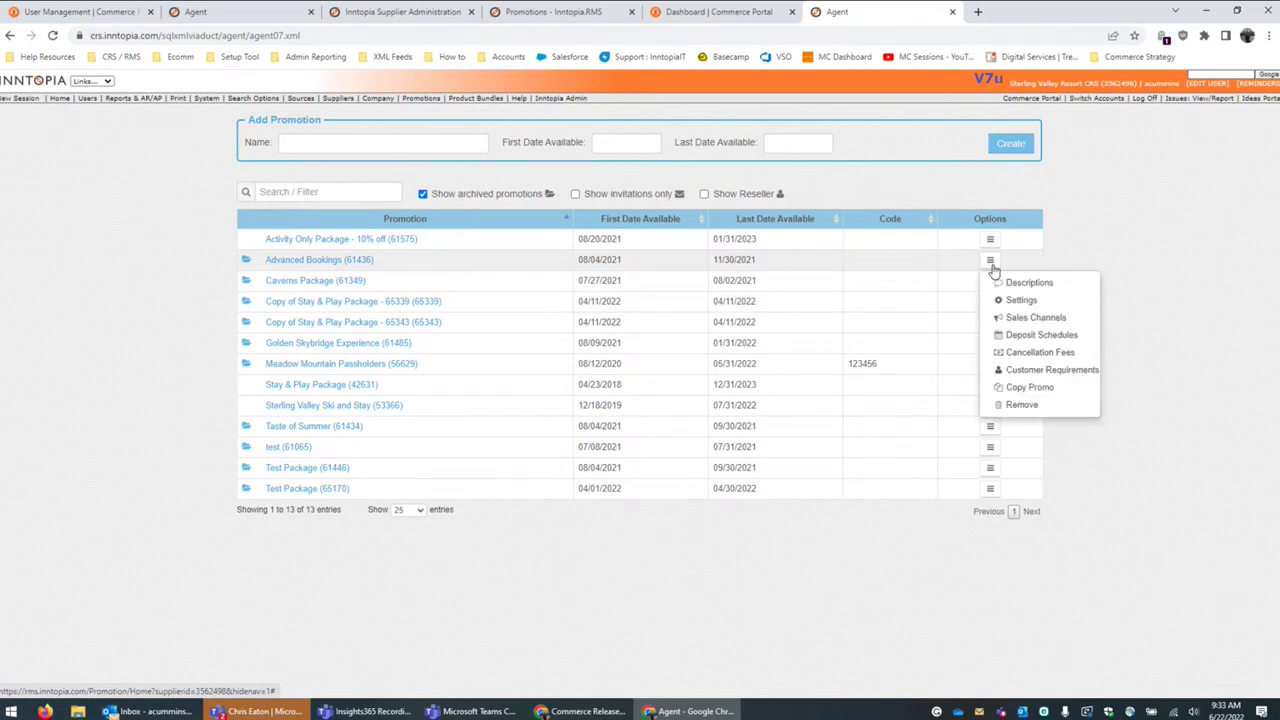
left_click(1056, 408)
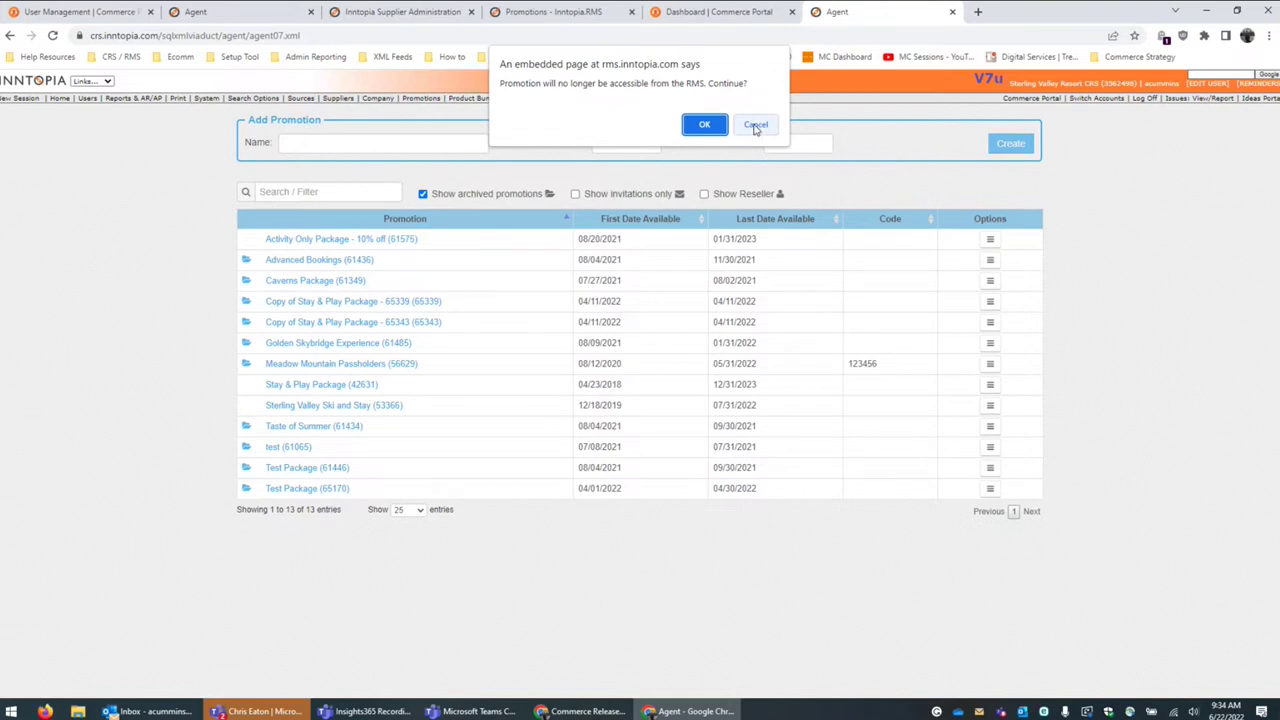
left_click(756, 126)
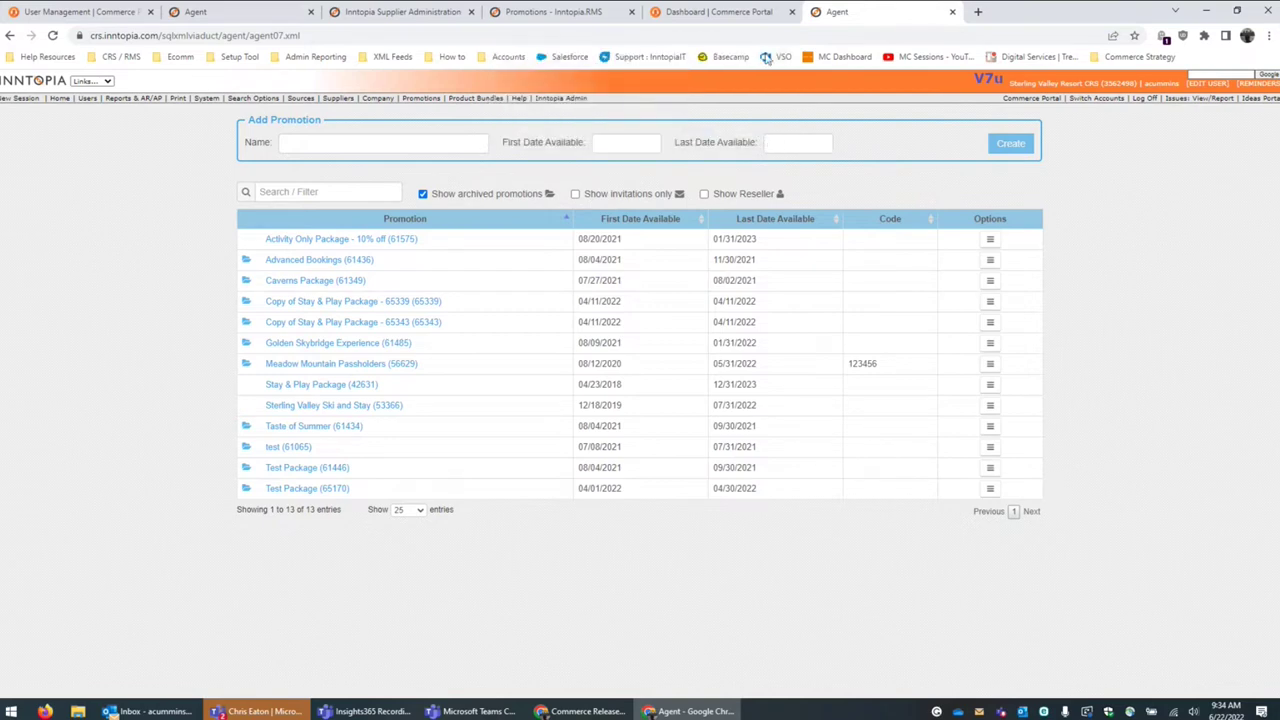
- Open the products list in RMS and include both active and inactive products in it
left_click(575, 15)
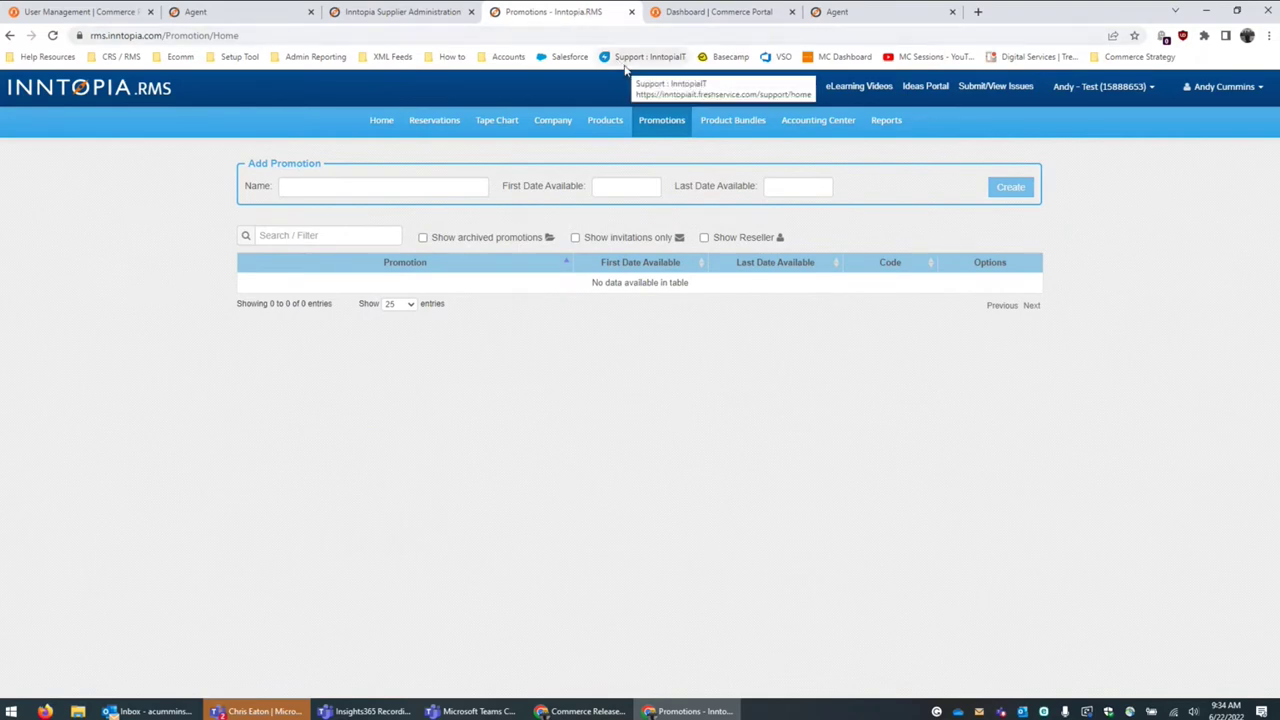
left_click(617, 123)
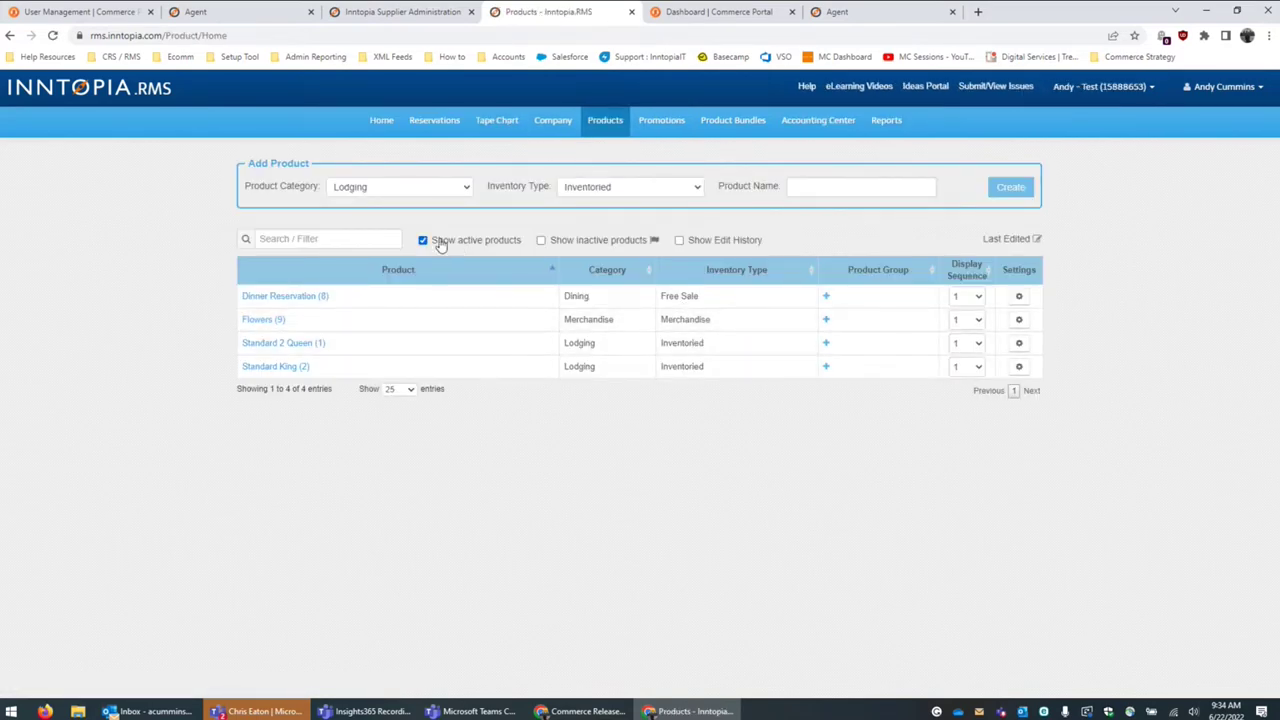
left_click(423, 241)
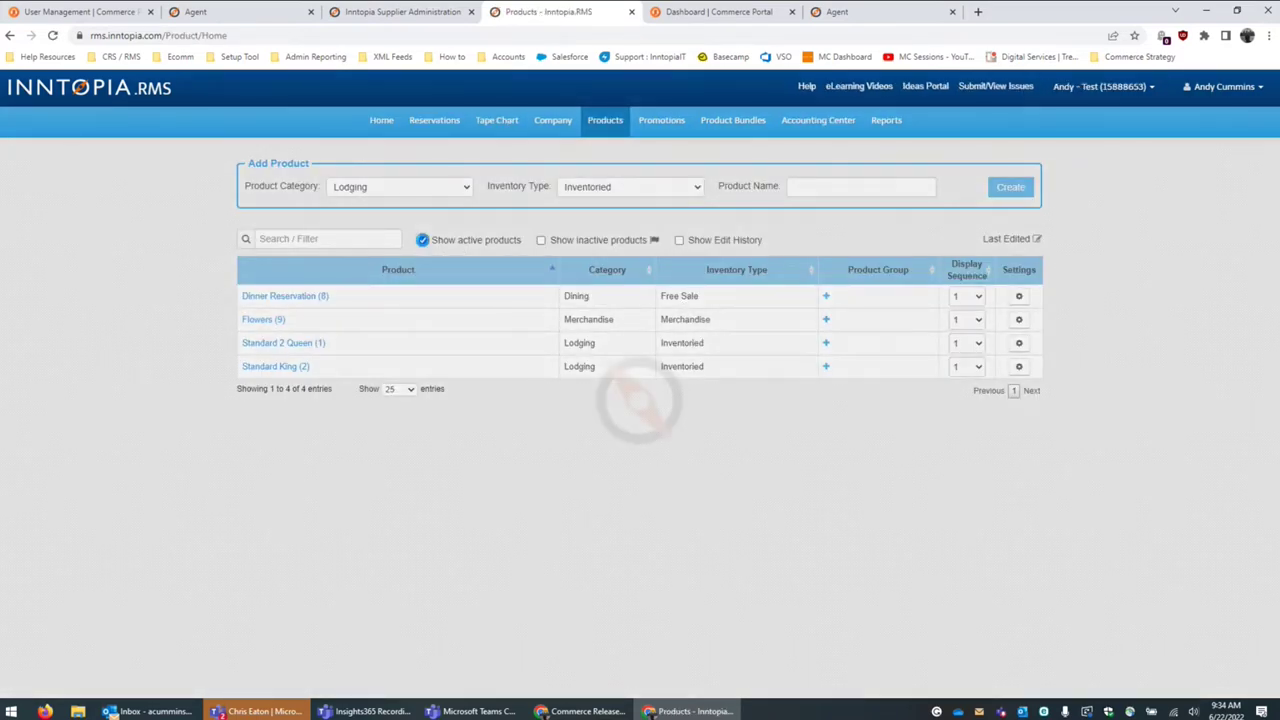
left_click(541, 241)
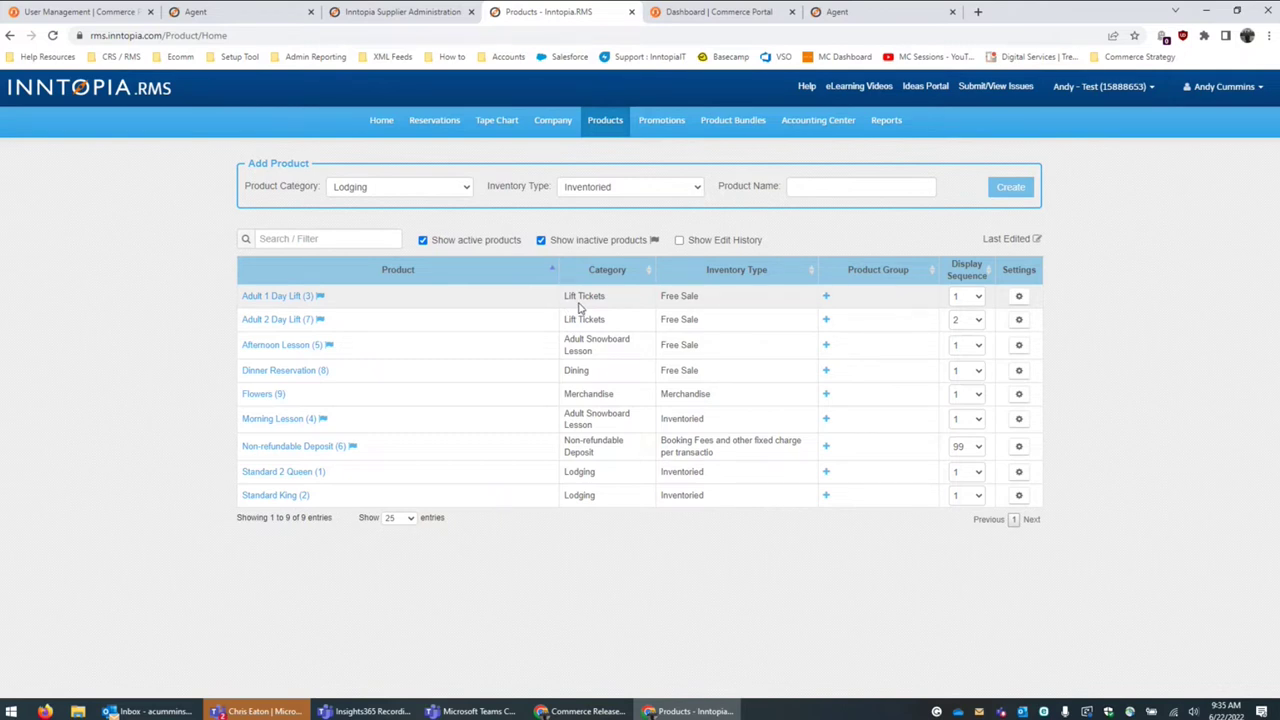
- Start removing the inactive Adult 1 Day Lift product, and cancel the removal
left_click(1019, 297)
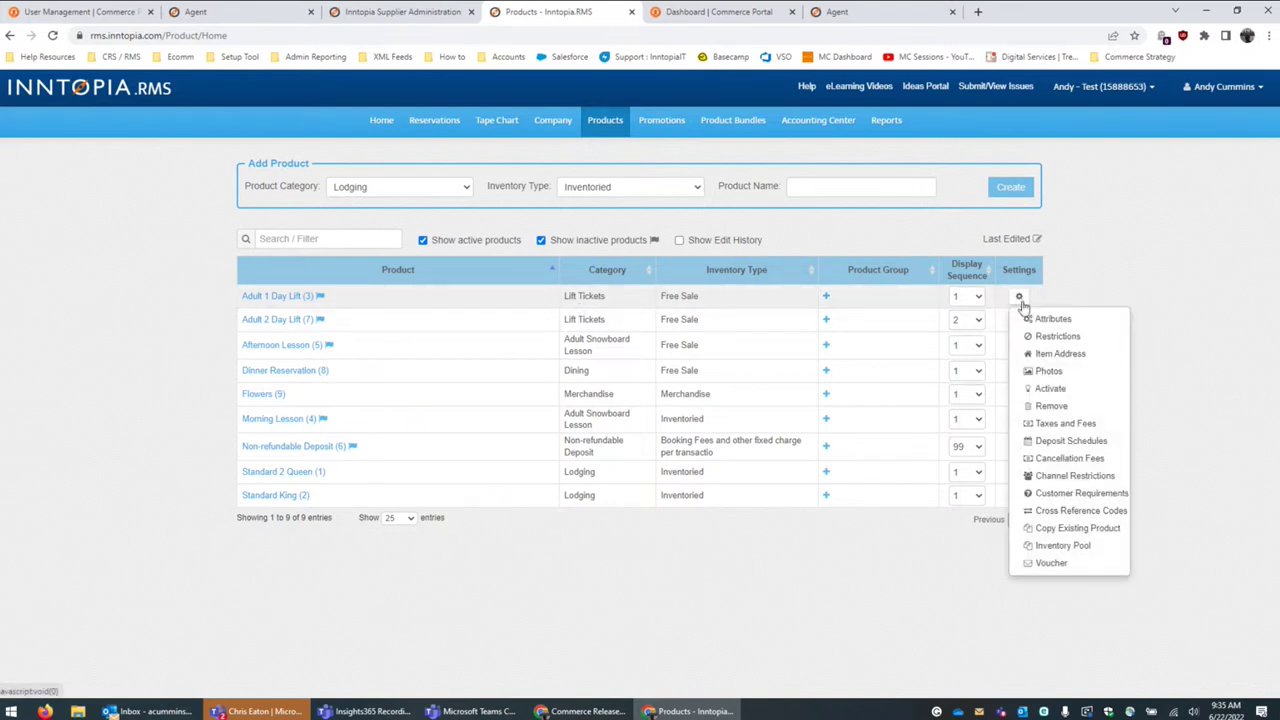
left_click(1085, 410)
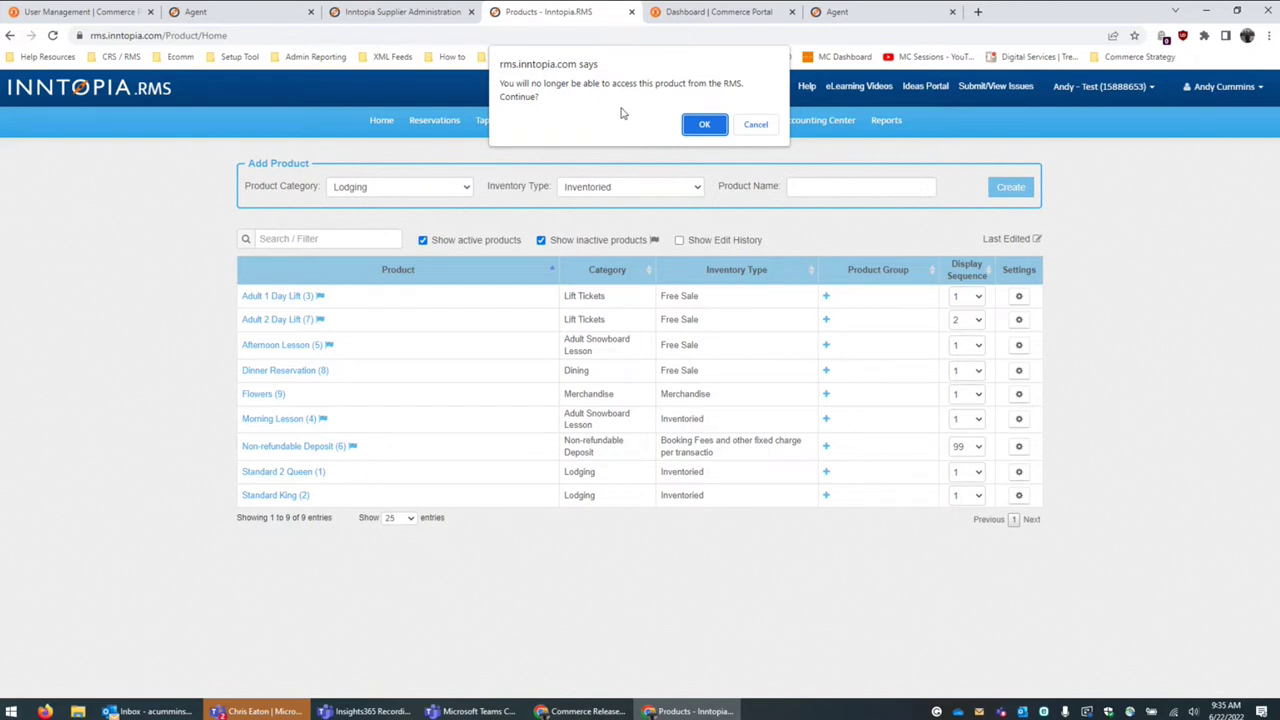
left_click(757, 125)
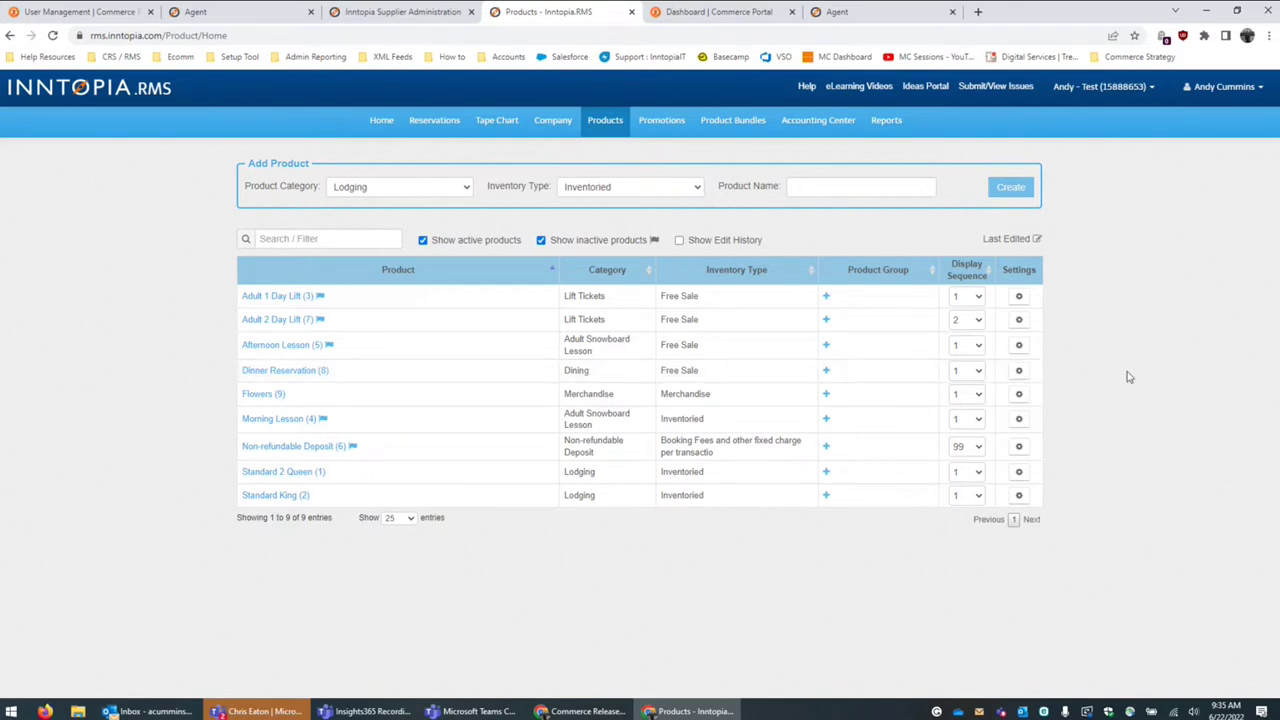
- Examine the settings options for the Afternoon Lesson and Dinner Reservation products, including deactivation
left_click(1018, 345)
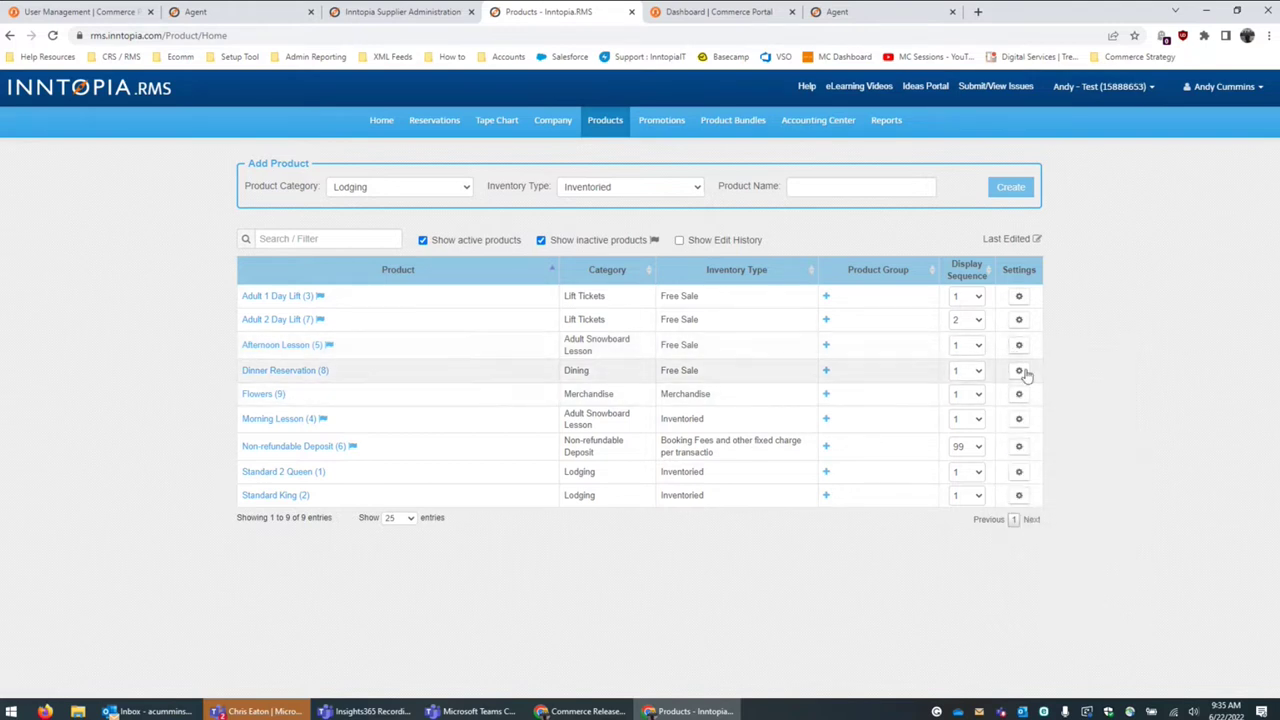
left_click(1021, 372)
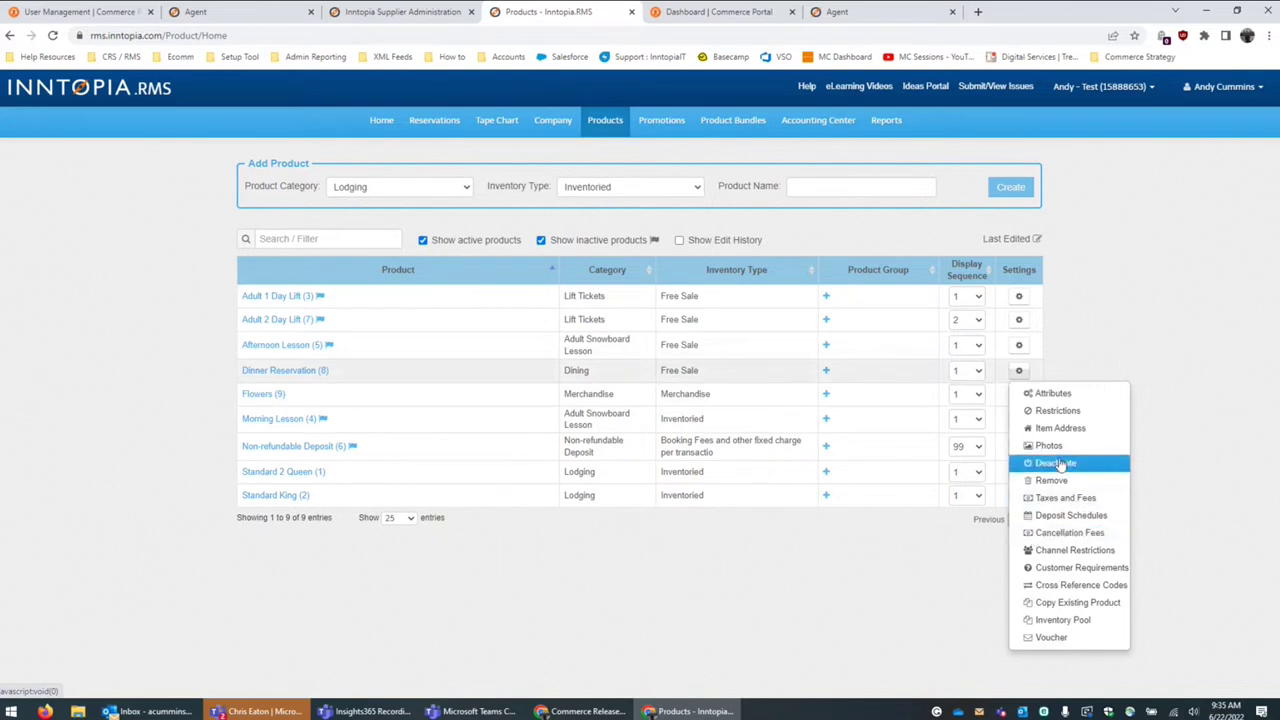
left_click(1091, 344)
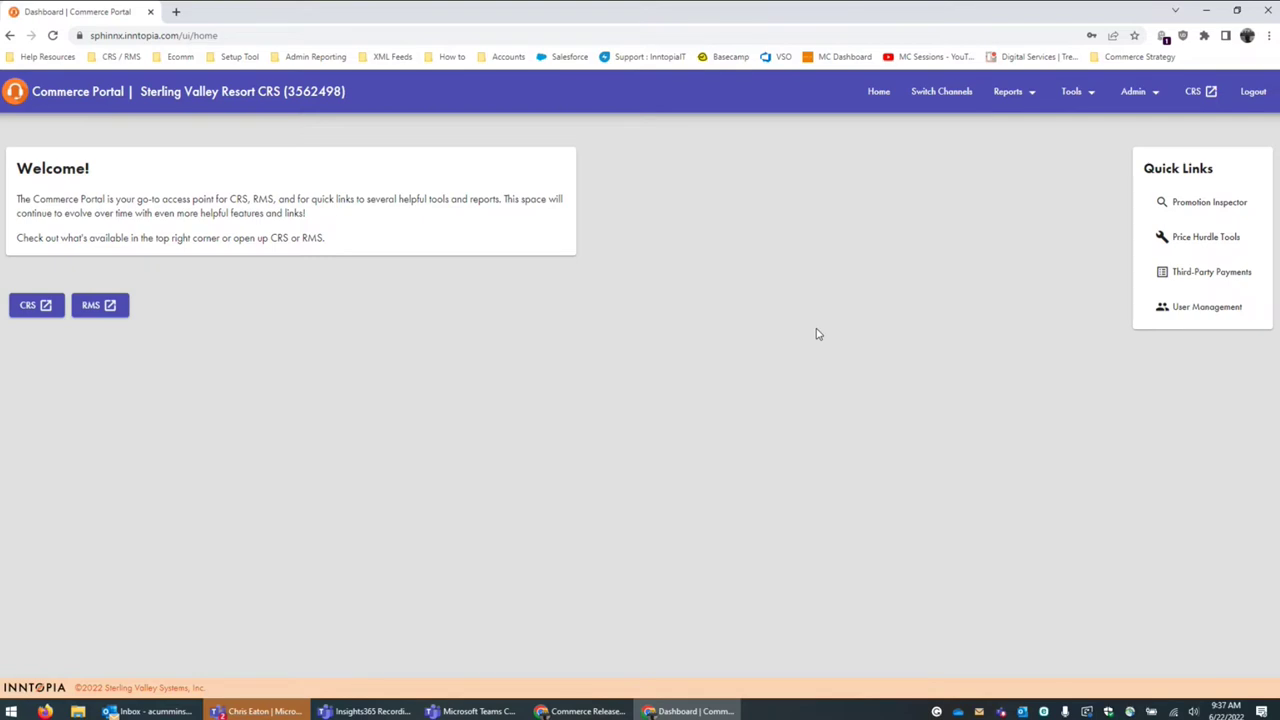
- Switch to the Commerce Portal and open its Search Options and Destinations page
left_click(1072, 96)
mouse_move(1071, 91)
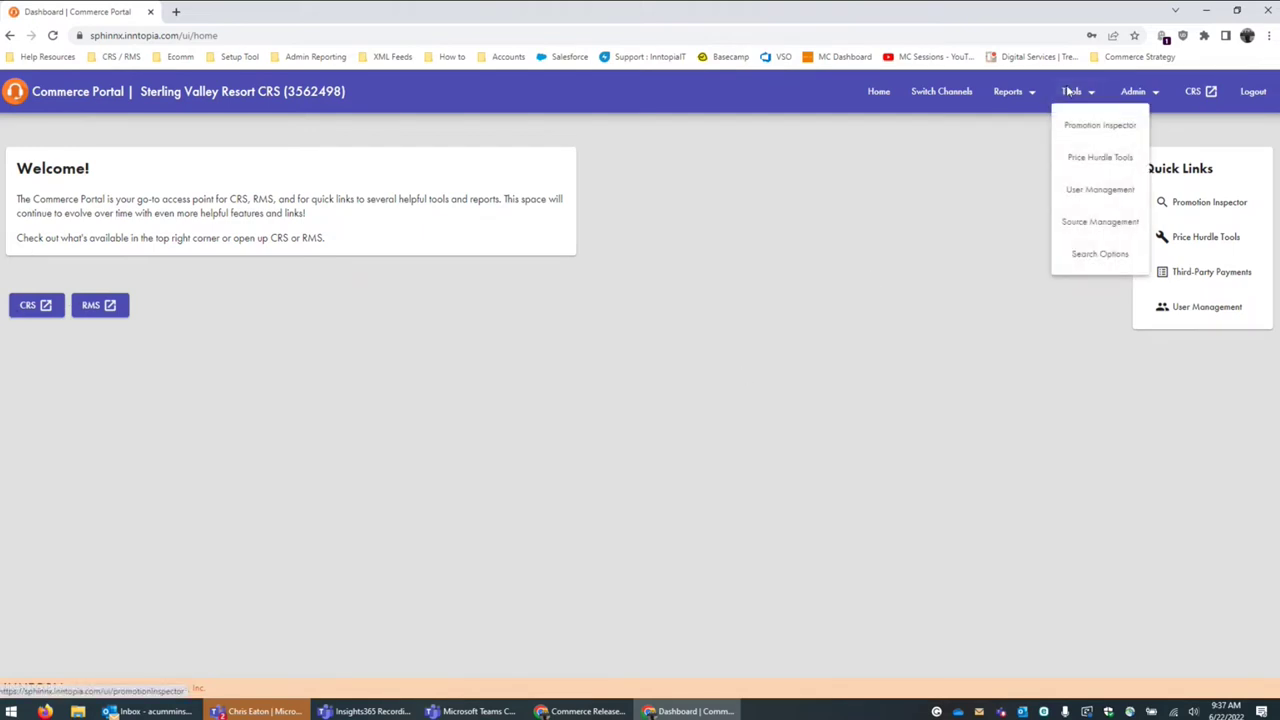
left_click(1085, 260)
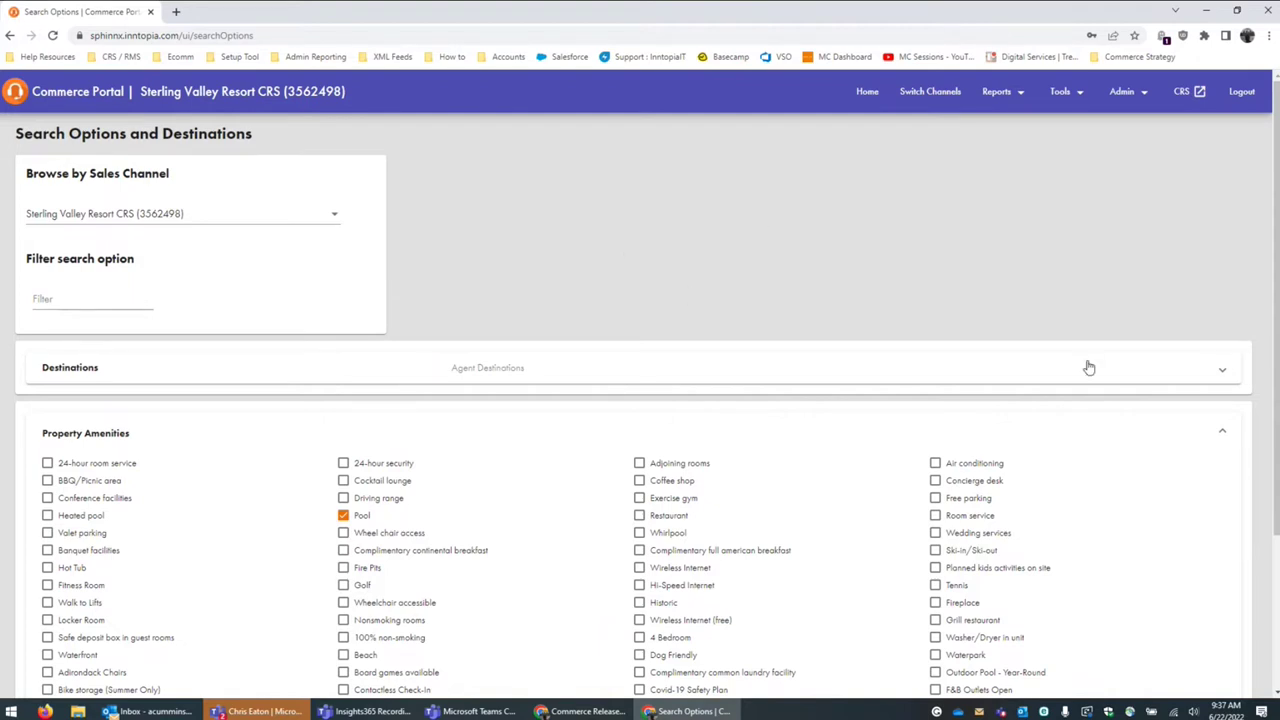
- Examine the Destinations and Property Amenities groups, and collapse both
left_click(1229, 369)
scroll(1037, 283, "down", 2)
scroll(603, 283, "down", 4)
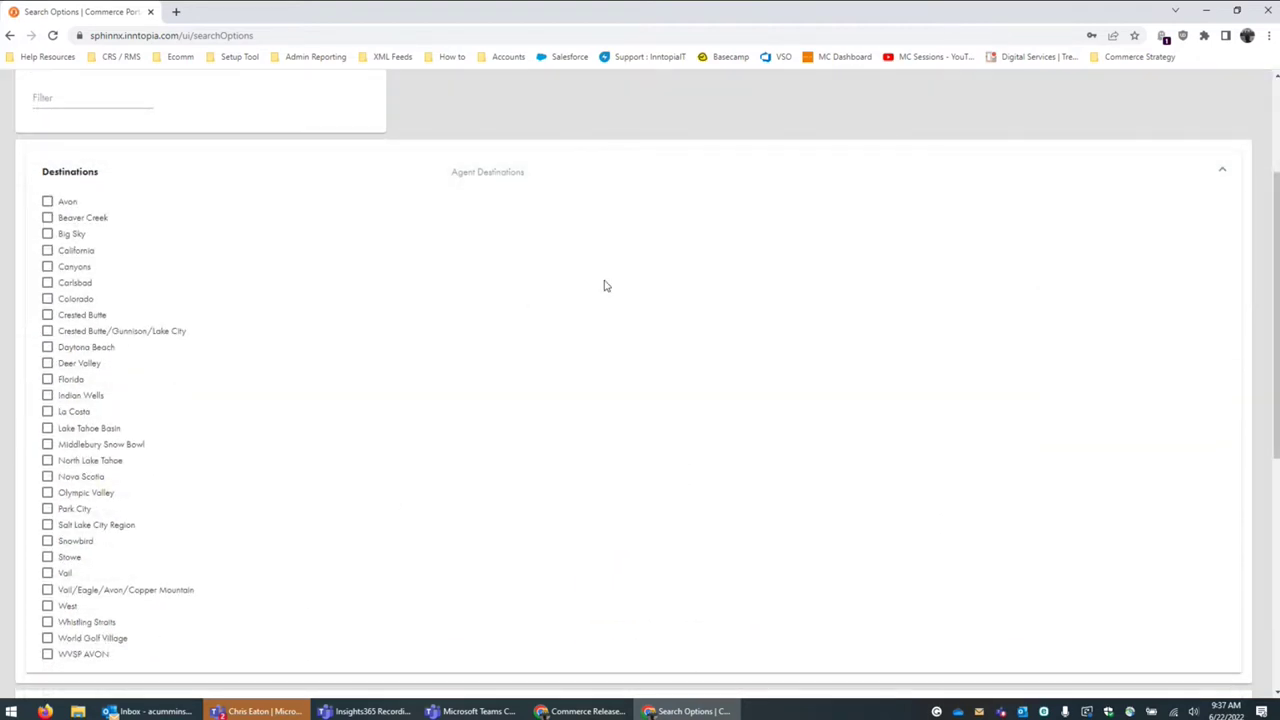
scroll(631, 296, "down", 2)
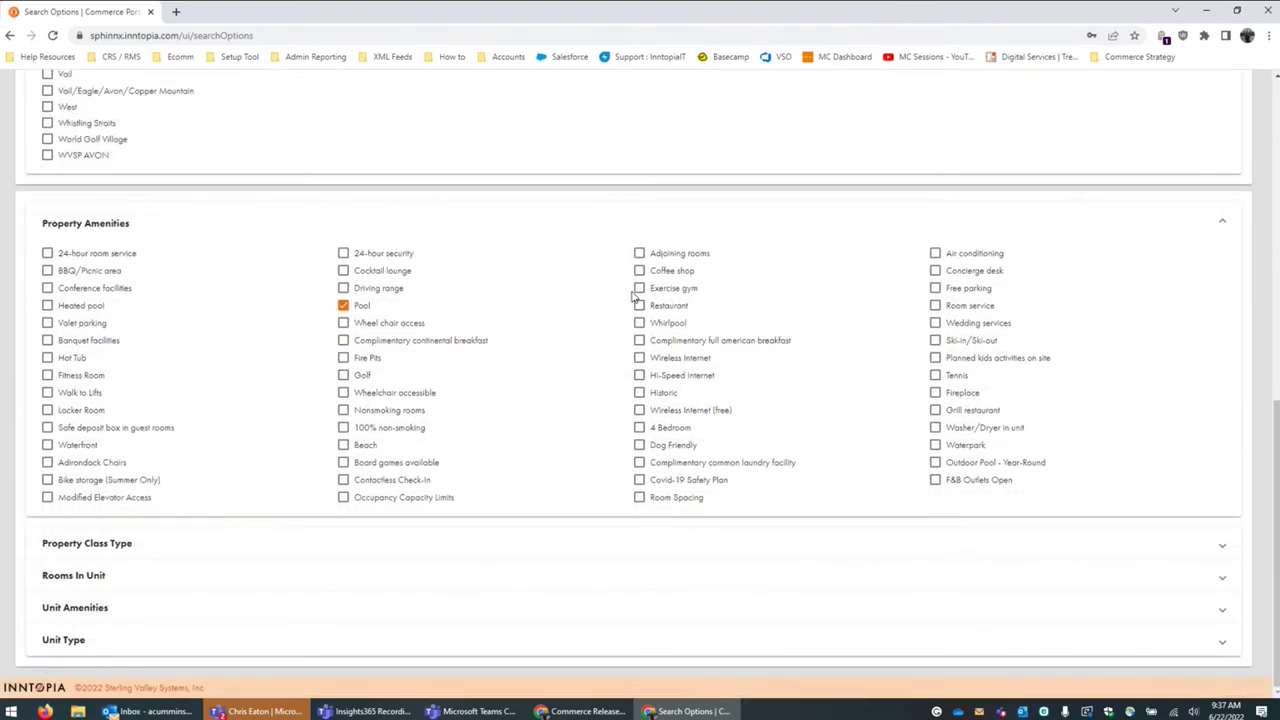
left_click(1226, 228)
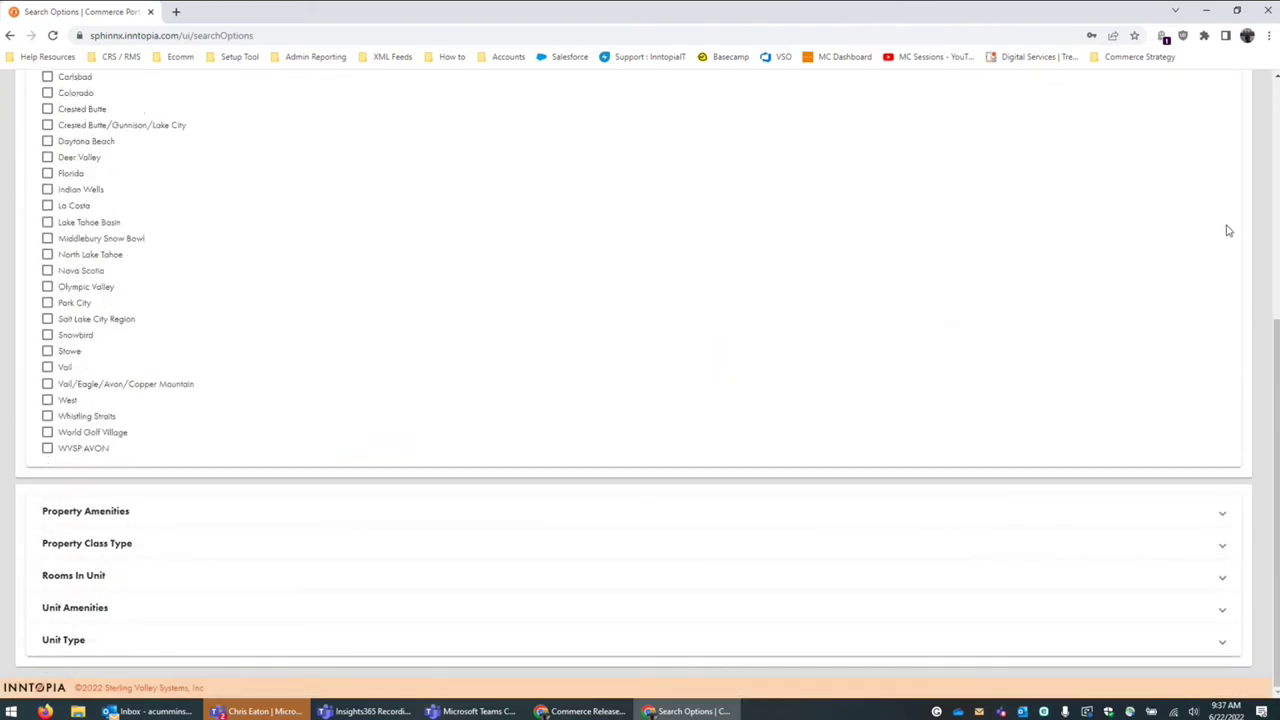
scroll(1226, 228, "up", 3)
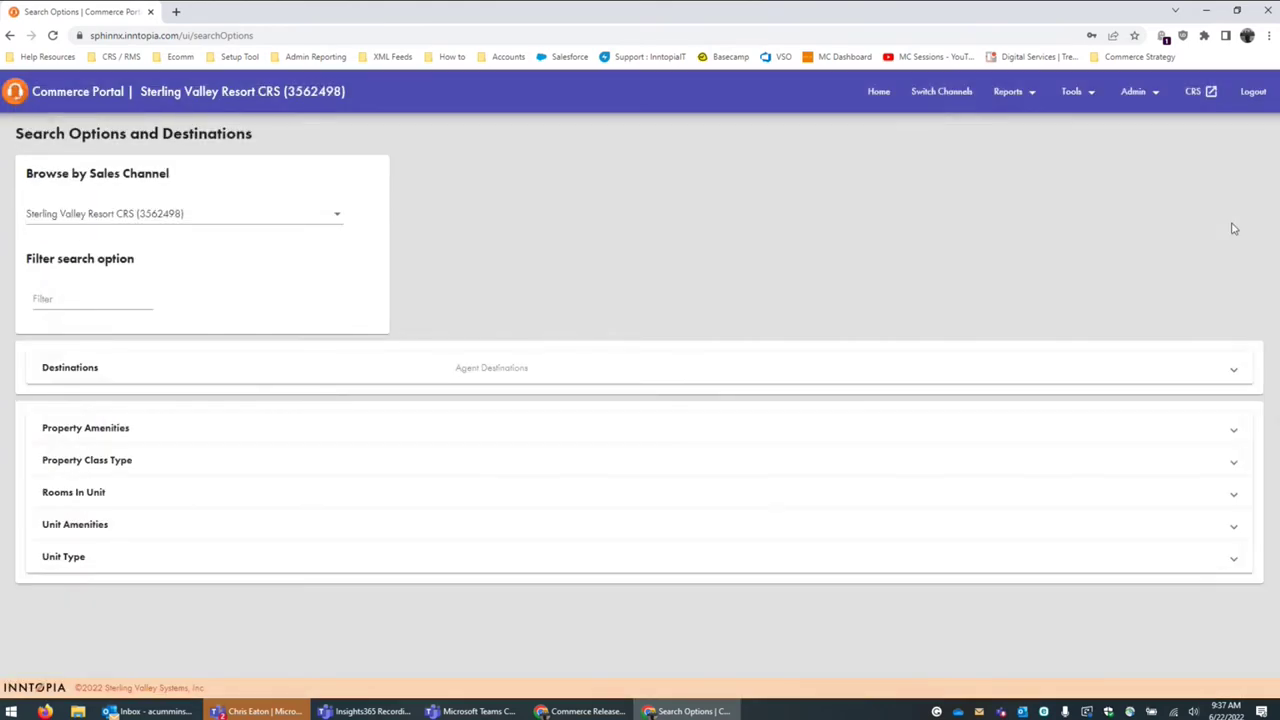
left_click(1230, 228)
- Filter the search options by "hot tub", expand the Unit Amenities group, and check the sales channel choices without changing the channel
left_click(123, 302)
type("hot tub")
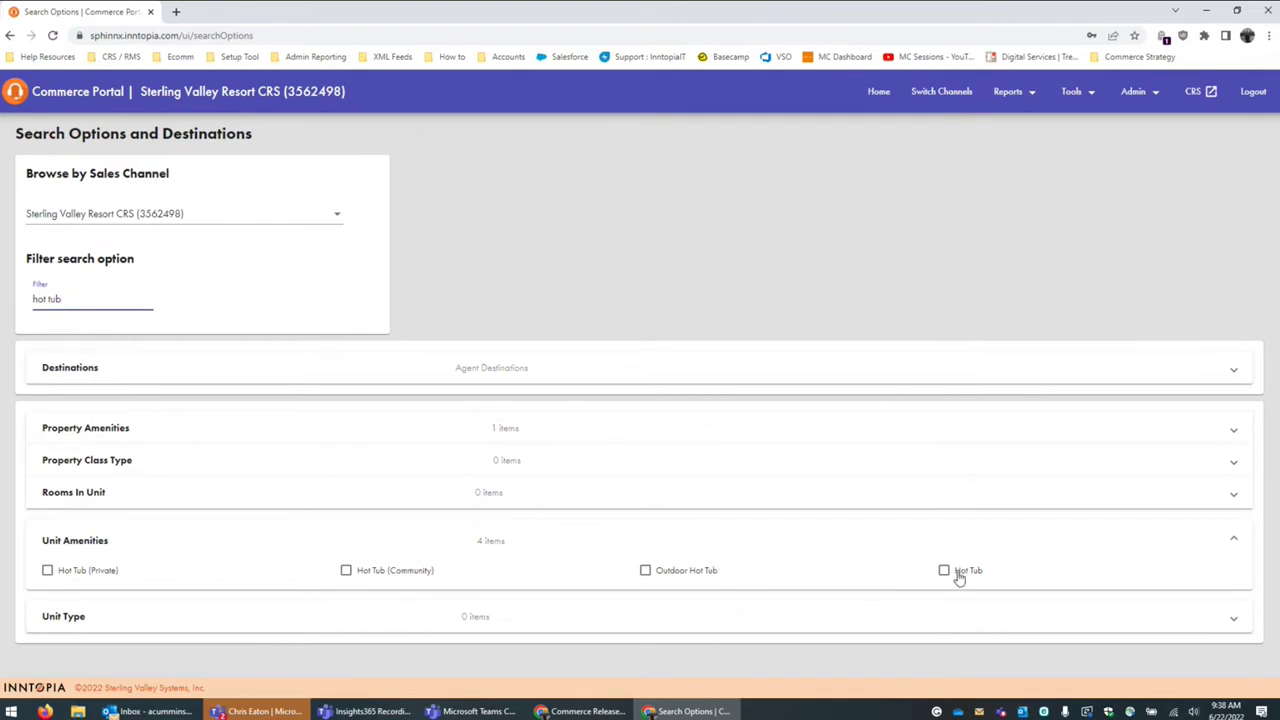
left_click(622, 279)
left_click(298, 225)
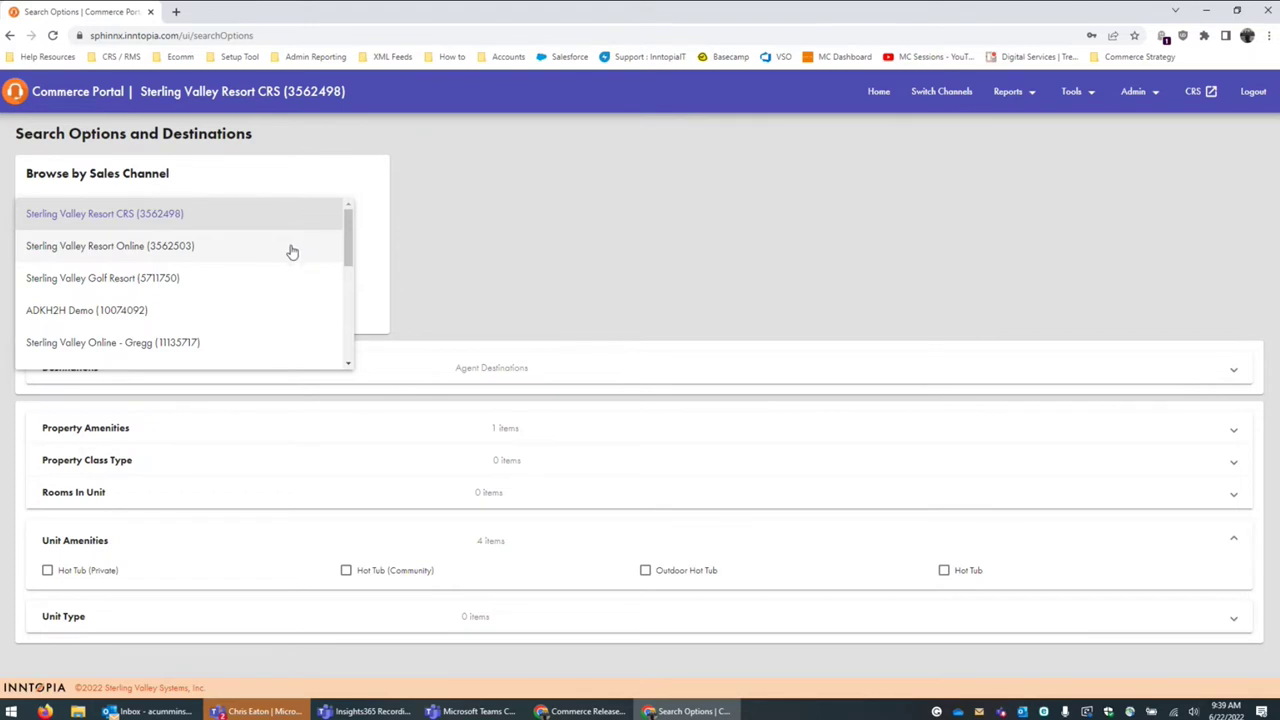
left_click(459, 248)
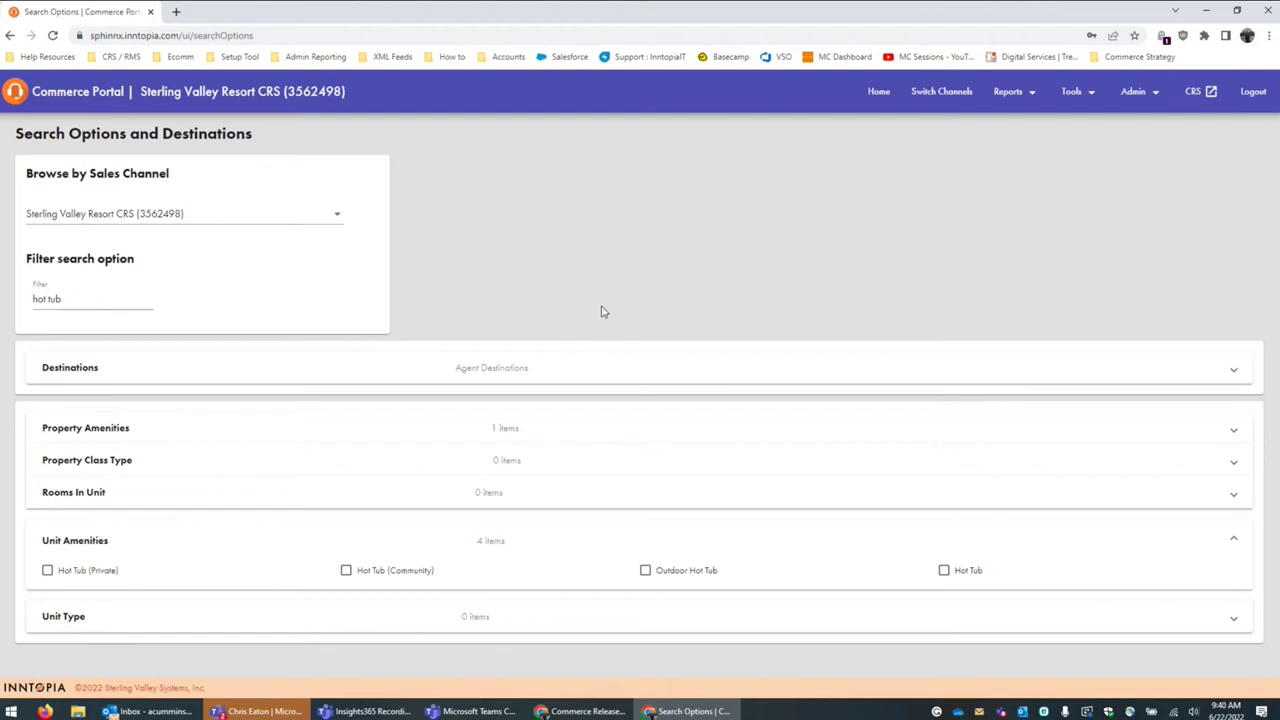
- Expand the Destinations, Property Amenities, Property Class Type and Rooms In Unit groups to examine their options
left_click(1237, 370)
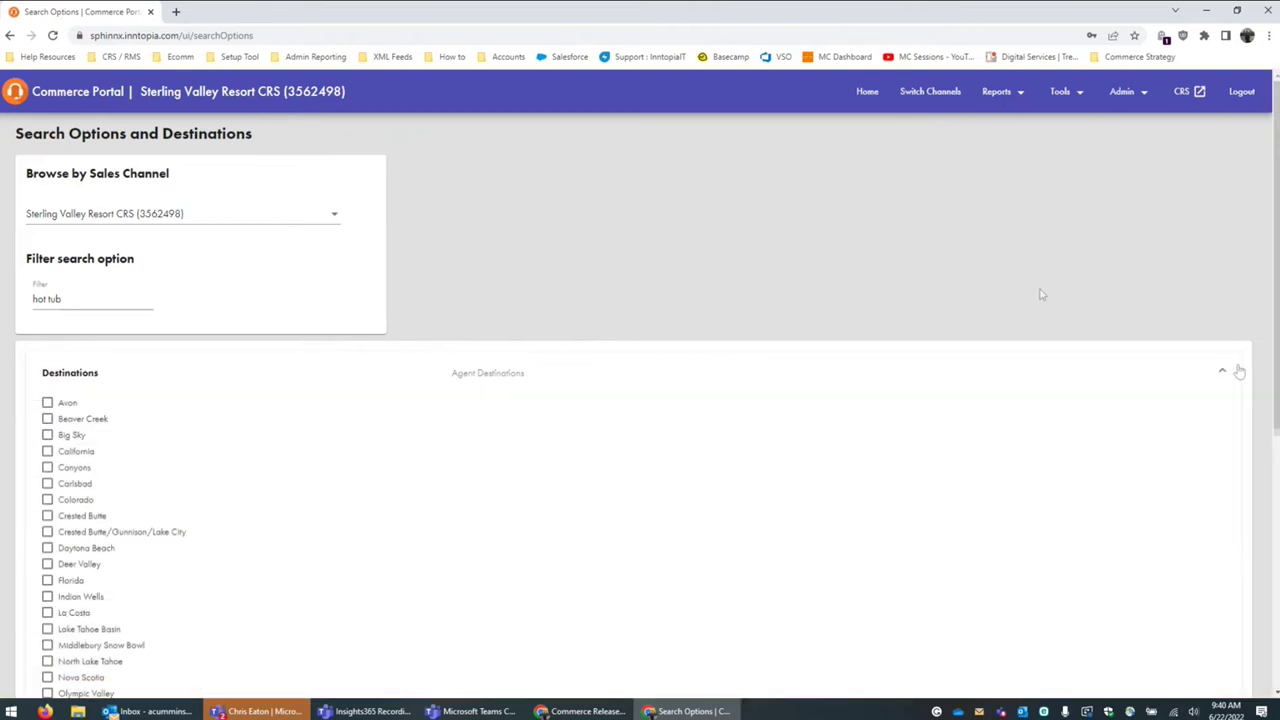
scroll(790, 270, "down", 5)
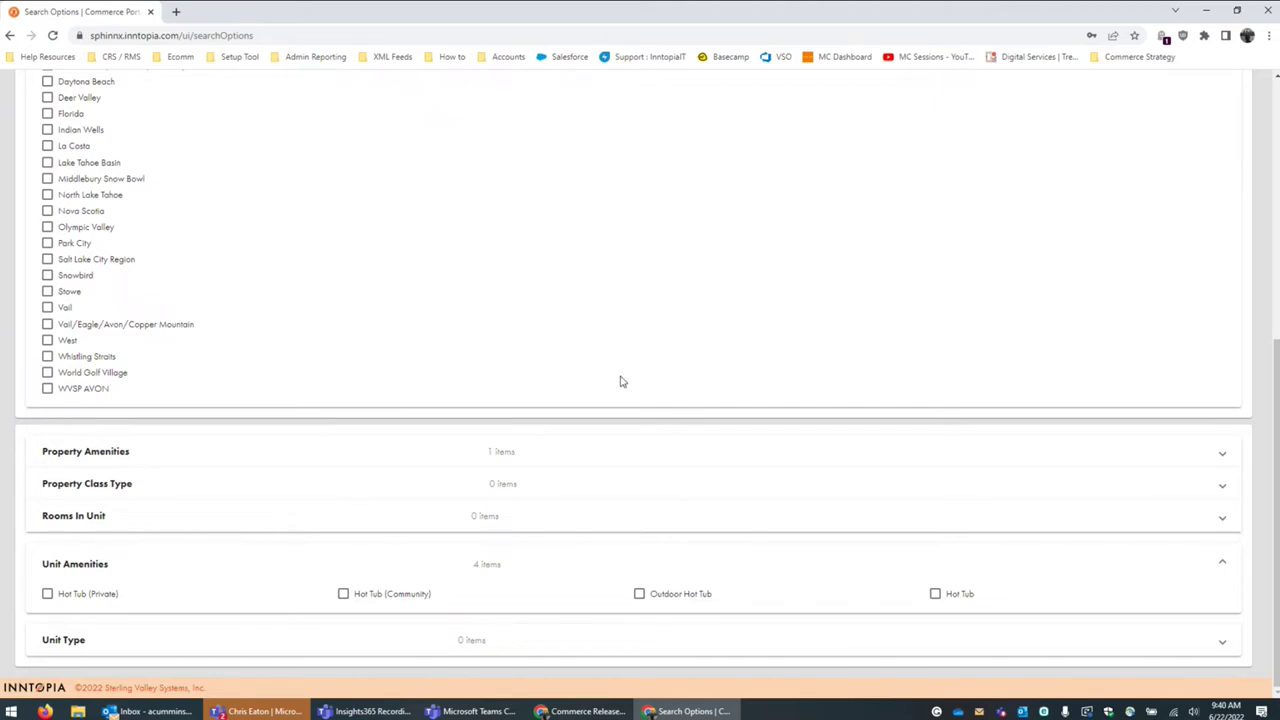
left_click(1236, 463)
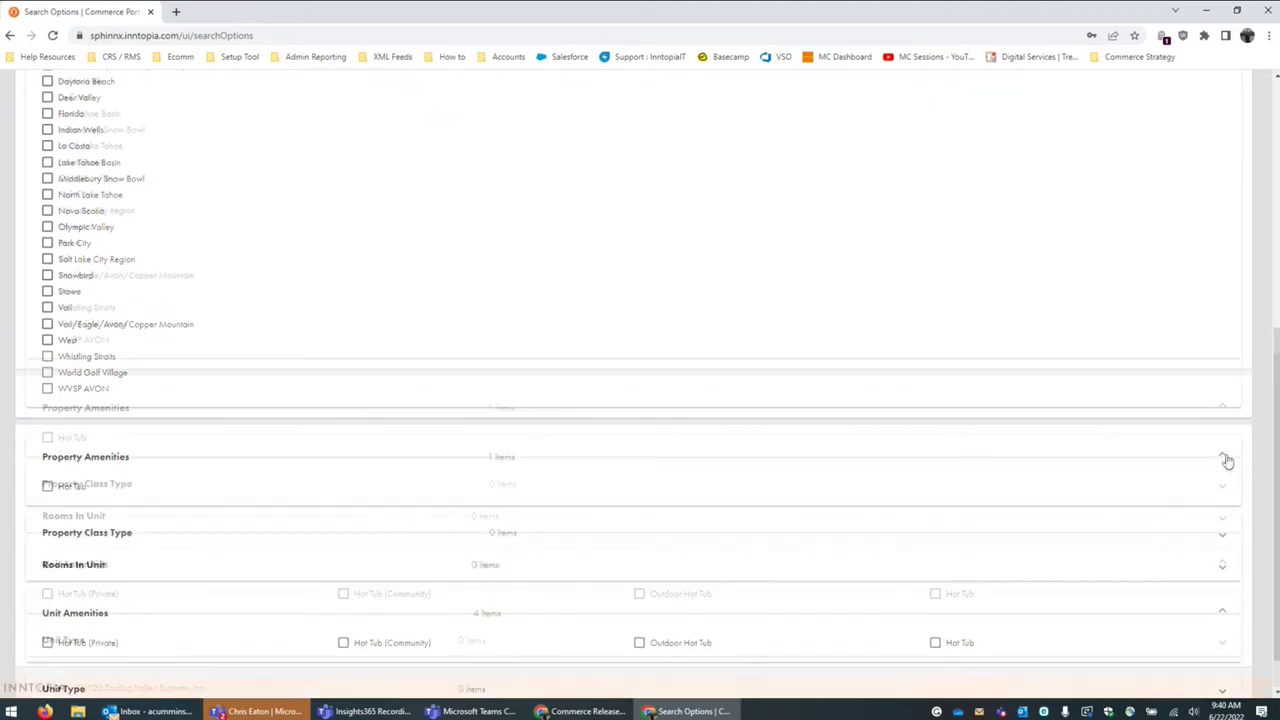
left_click(1230, 496)
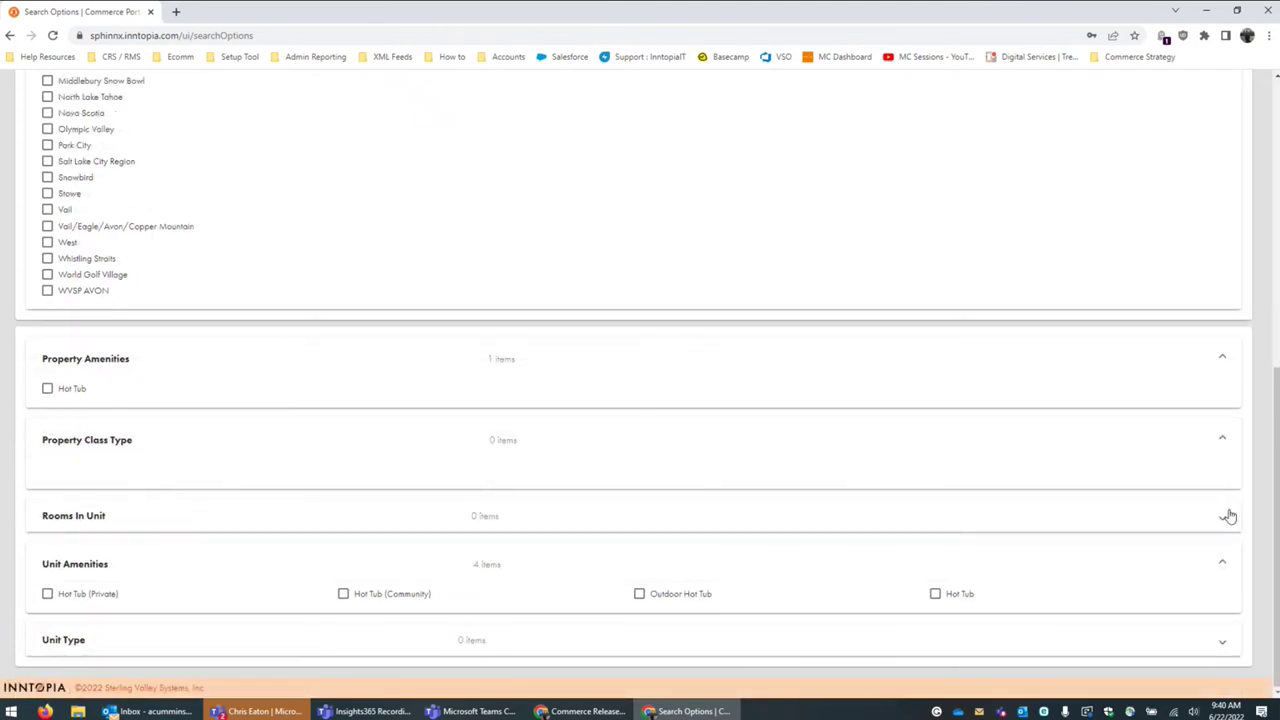
left_click(1229, 517)
scroll(1150, 493, "down", 1)
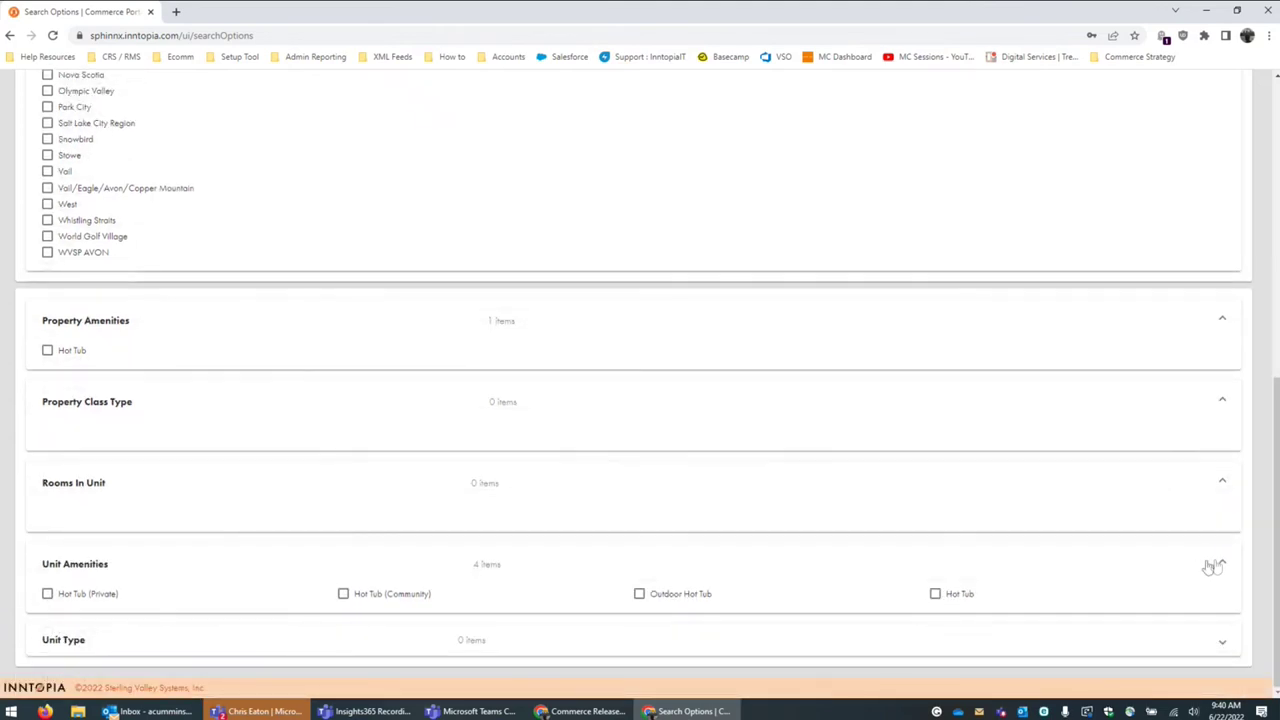
- Try selecting the Avon destination, and clear the selection again
scroll(208, 229, "up", 5)
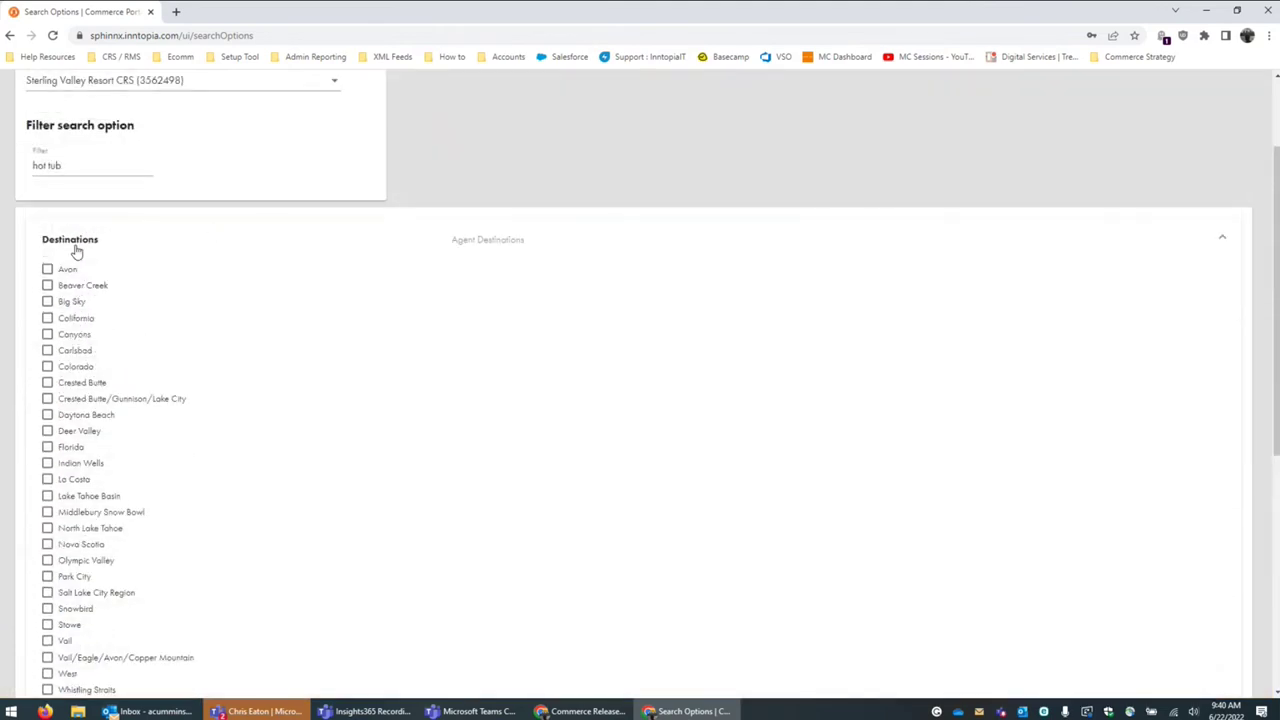
left_click(47, 271)
left_click(47, 272)
- Collapse the expanded destination and search option groups
left_click(1224, 242)
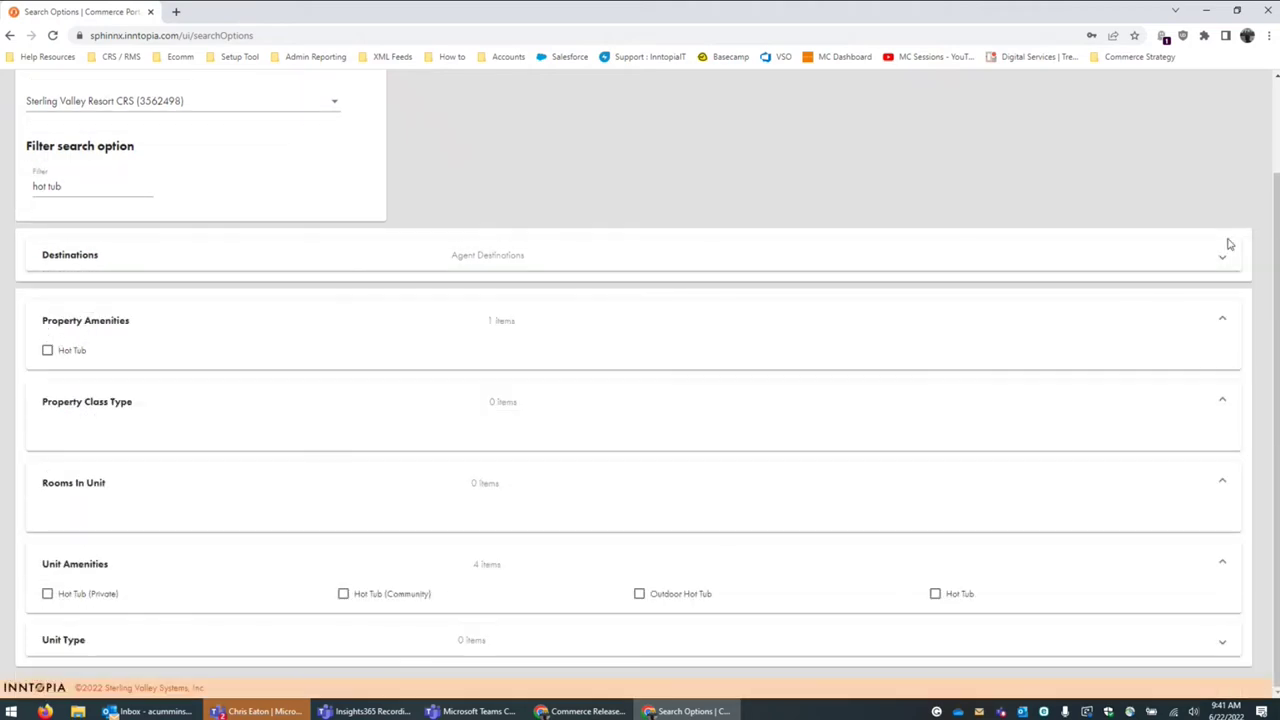
left_click(1230, 320)
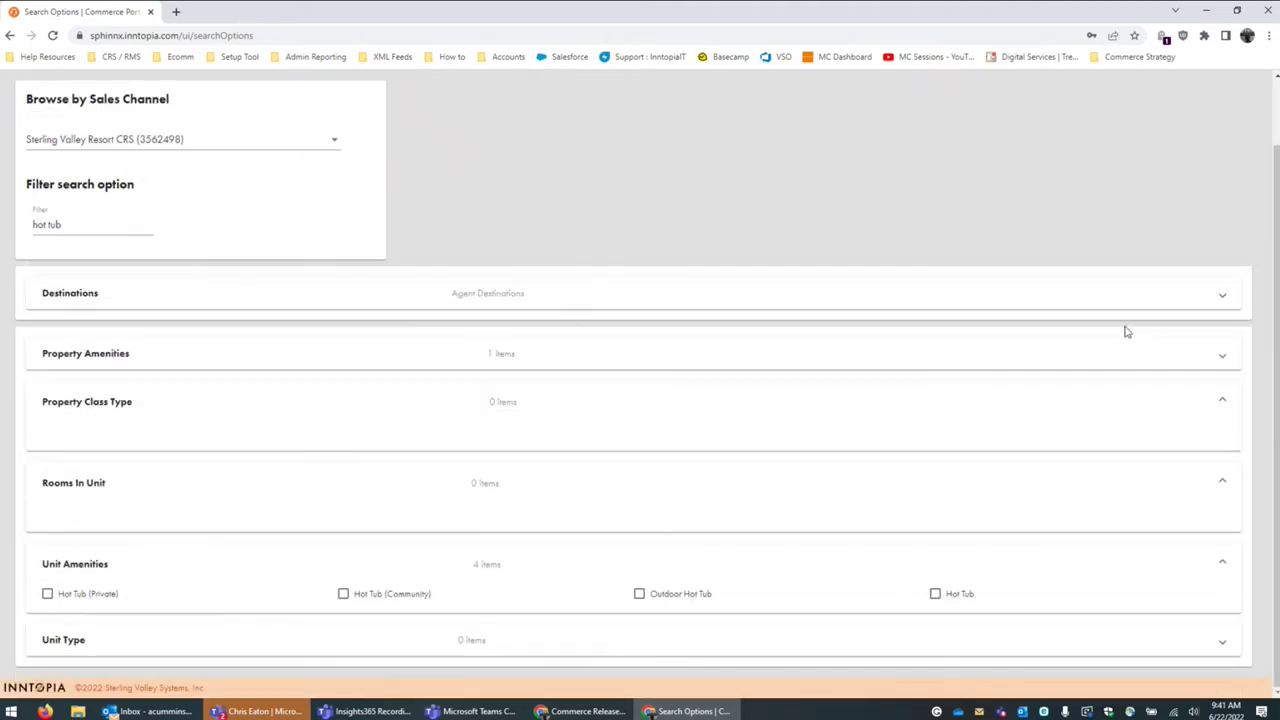
left_click(1229, 402)
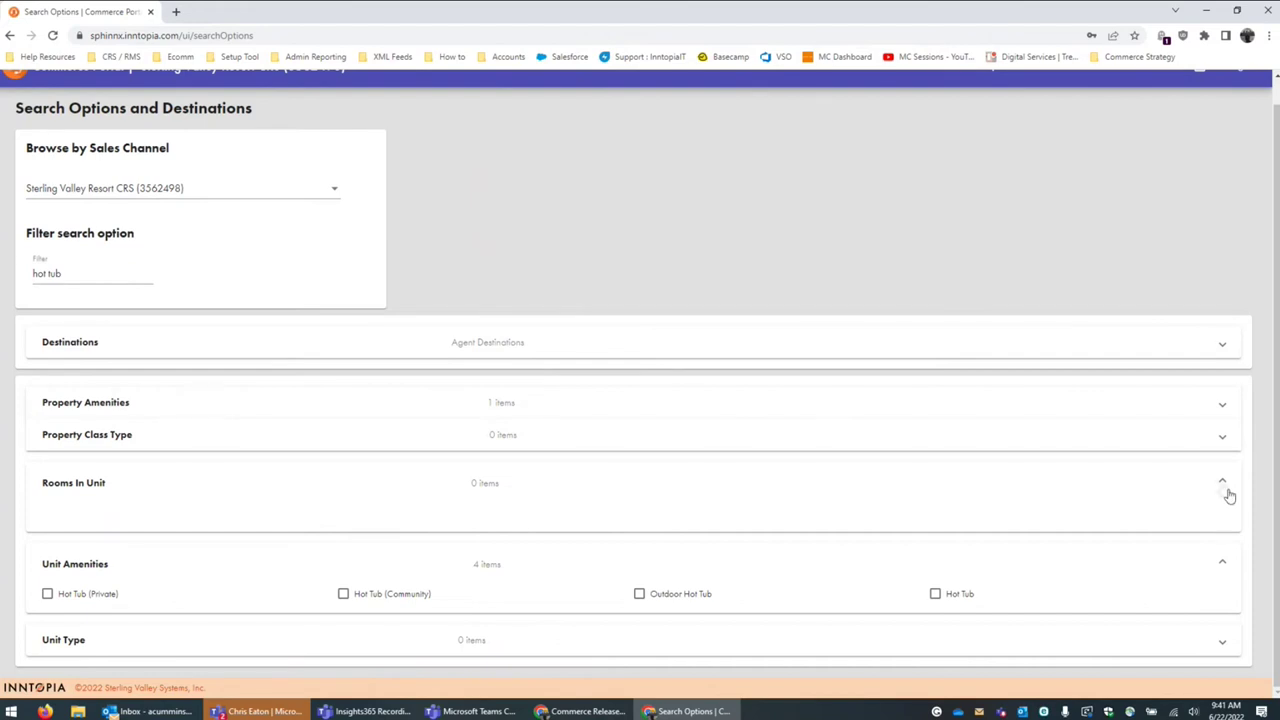
left_click(1223, 487)
left_click(1232, 530)
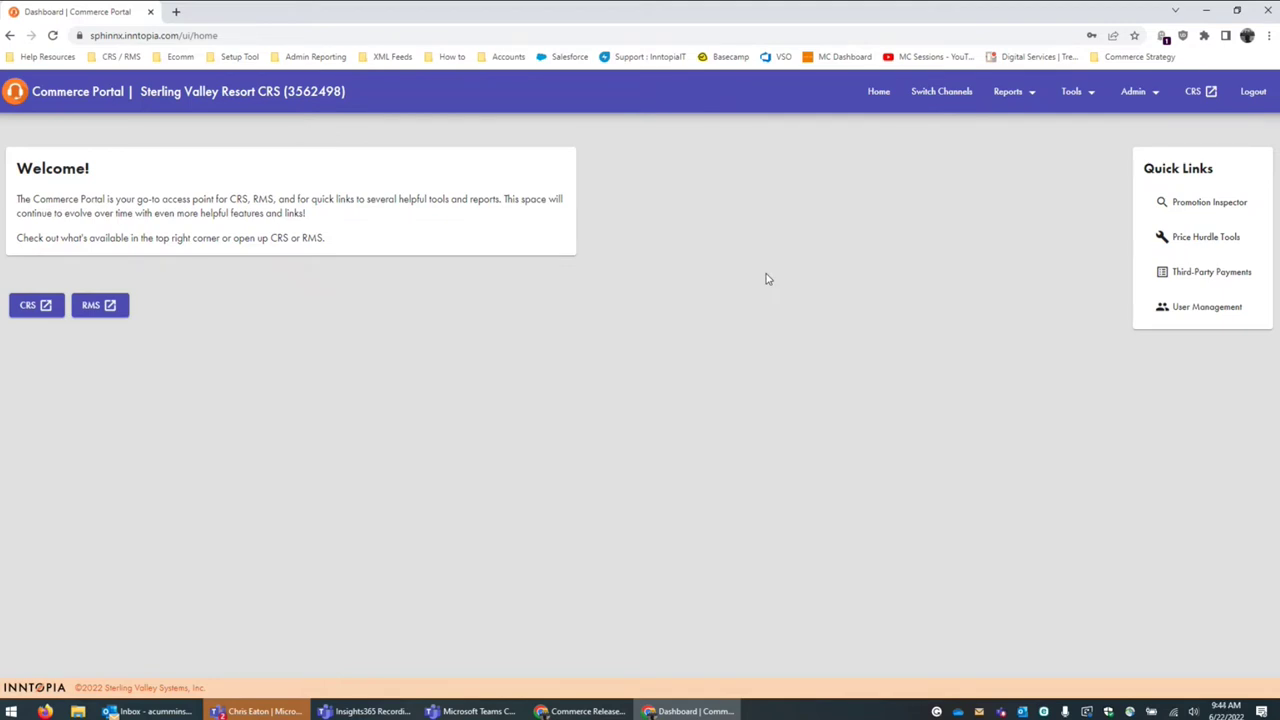
- Open Source Management and check the available source super categories, keeping Hawaii TEST selected
left_click(1075, 95)
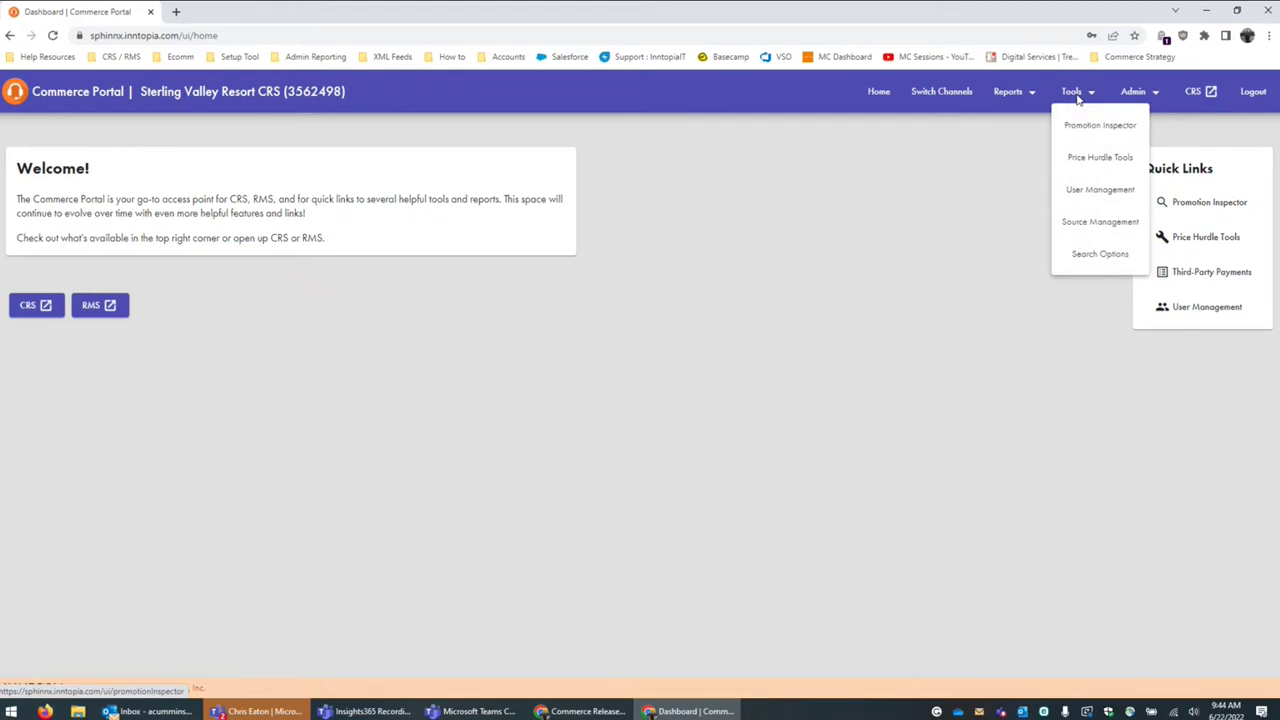
left_click(1097, 224)
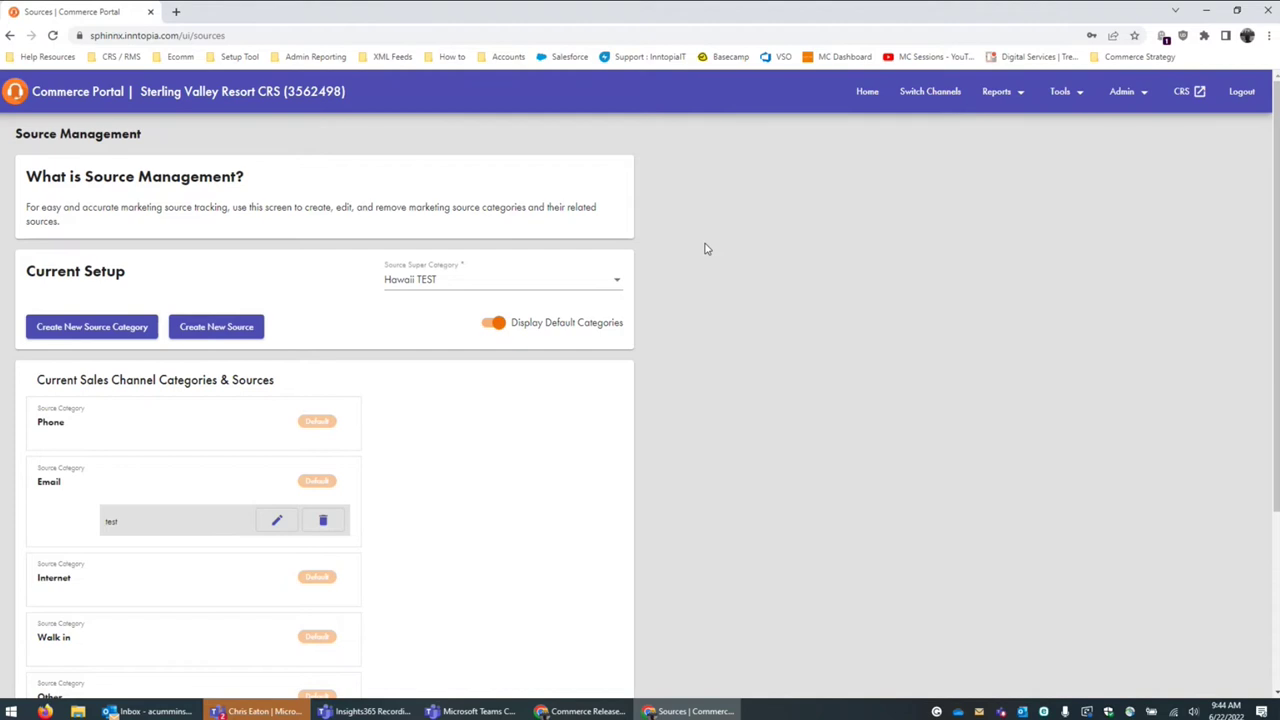
left_click(444, 278)
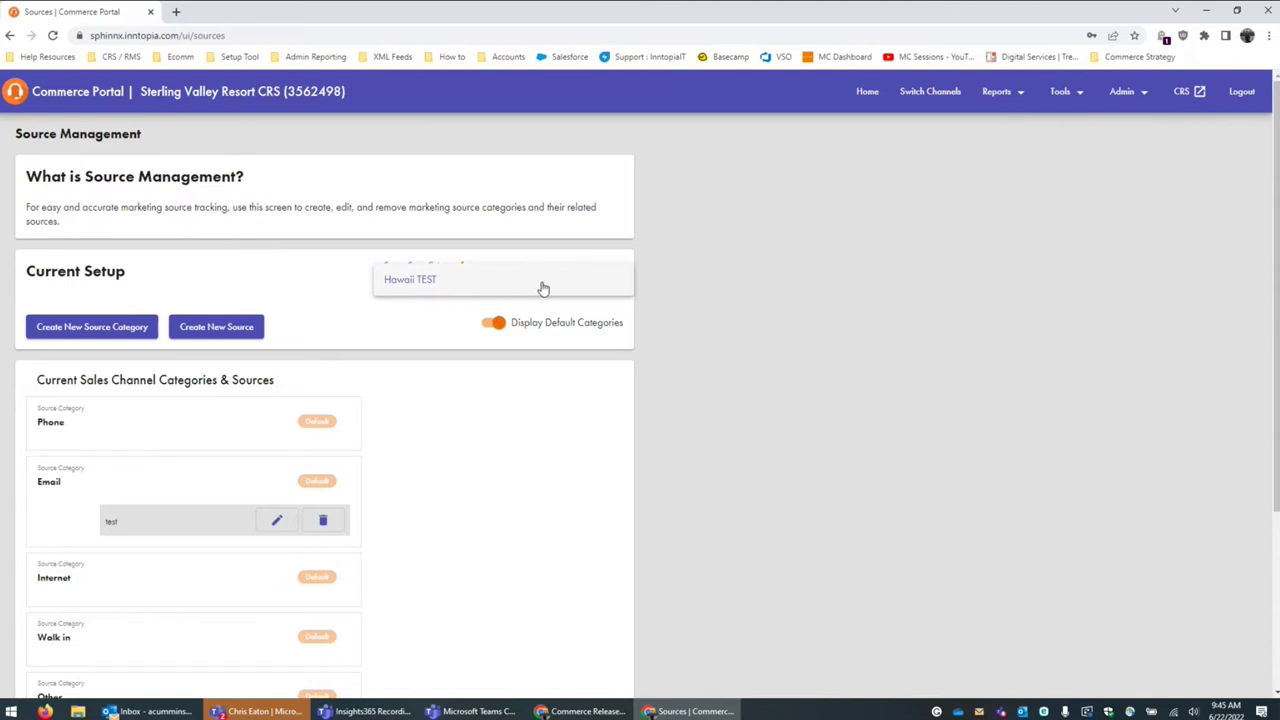
left_click(689, 266)
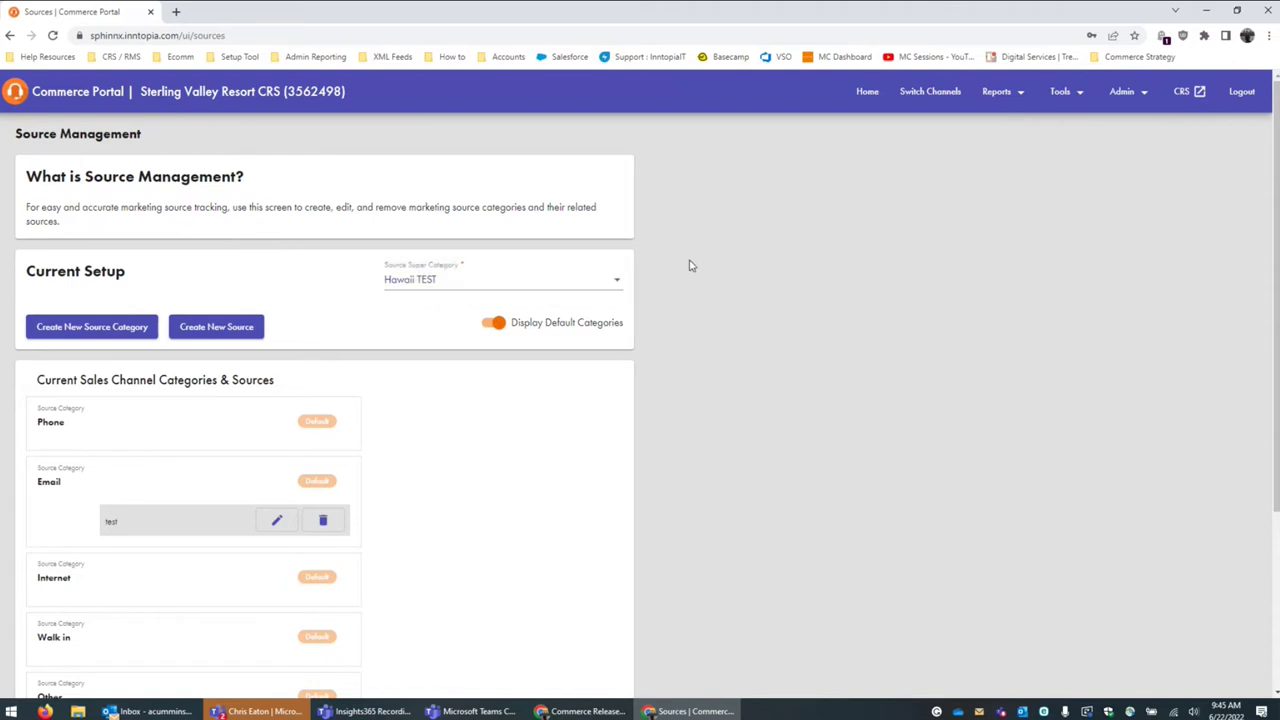
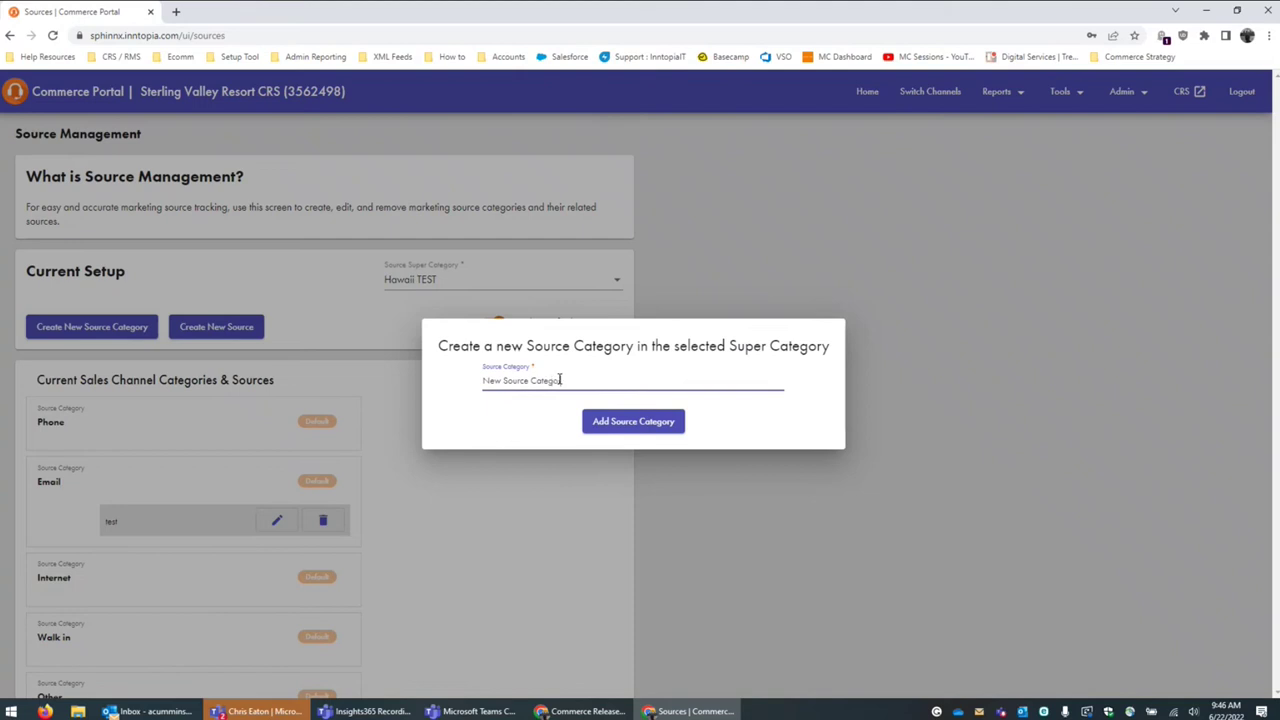
- Add the source category "New Source Category" to the Hawaii TEST super category and check it in the category list
left_click(664, 427)
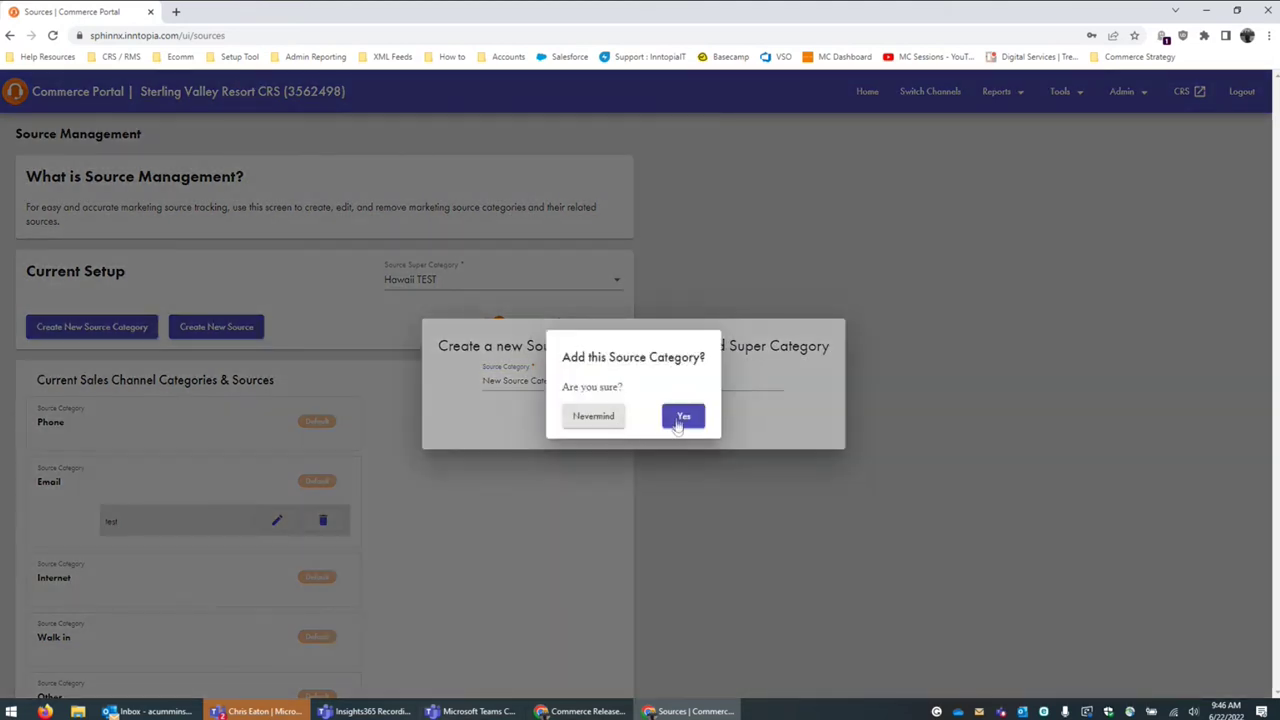
left_click(679, 423)
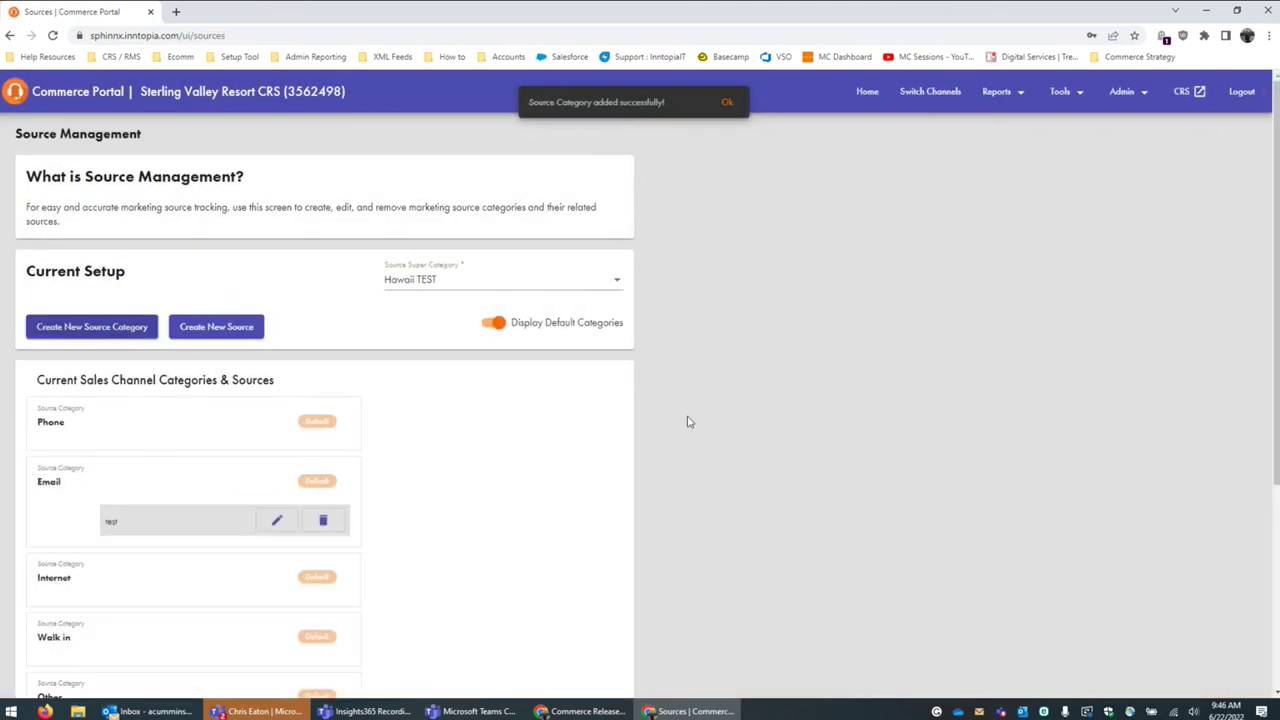
scroll(676, 366, "down", 3)
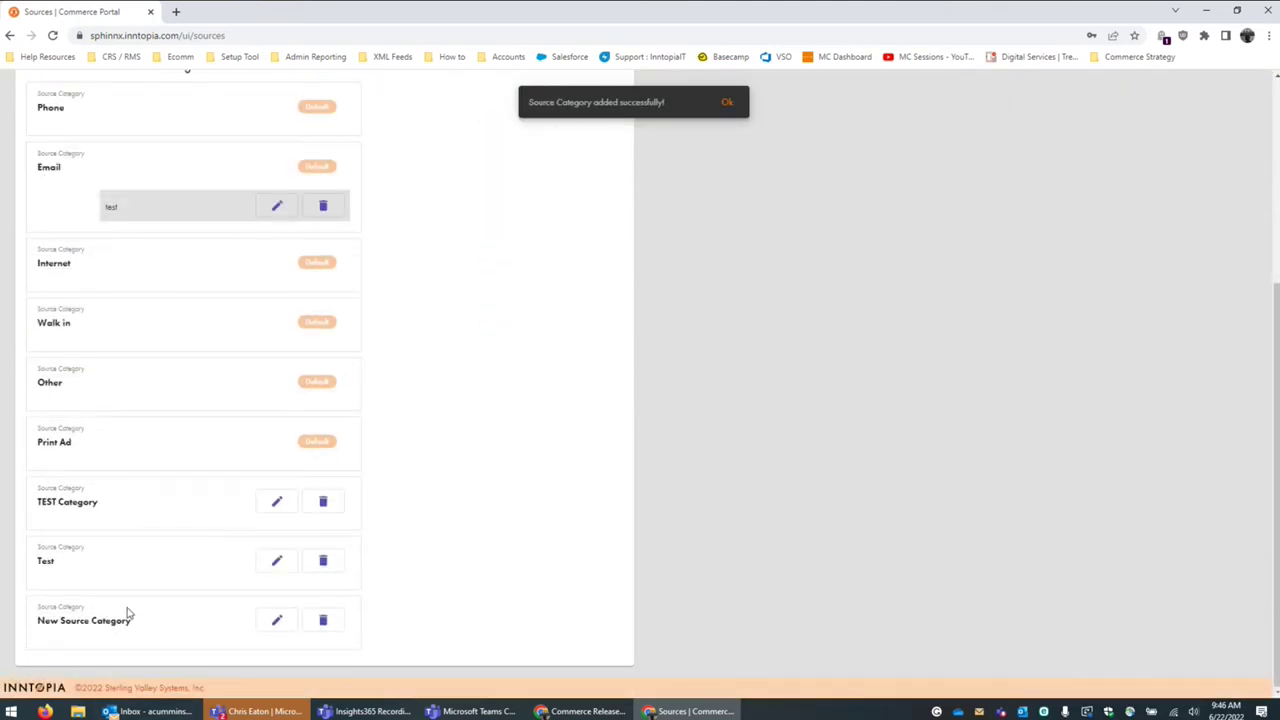
- Create a source named "New Source Type" in New Source Category
scroll(660, 566, "up", 3)
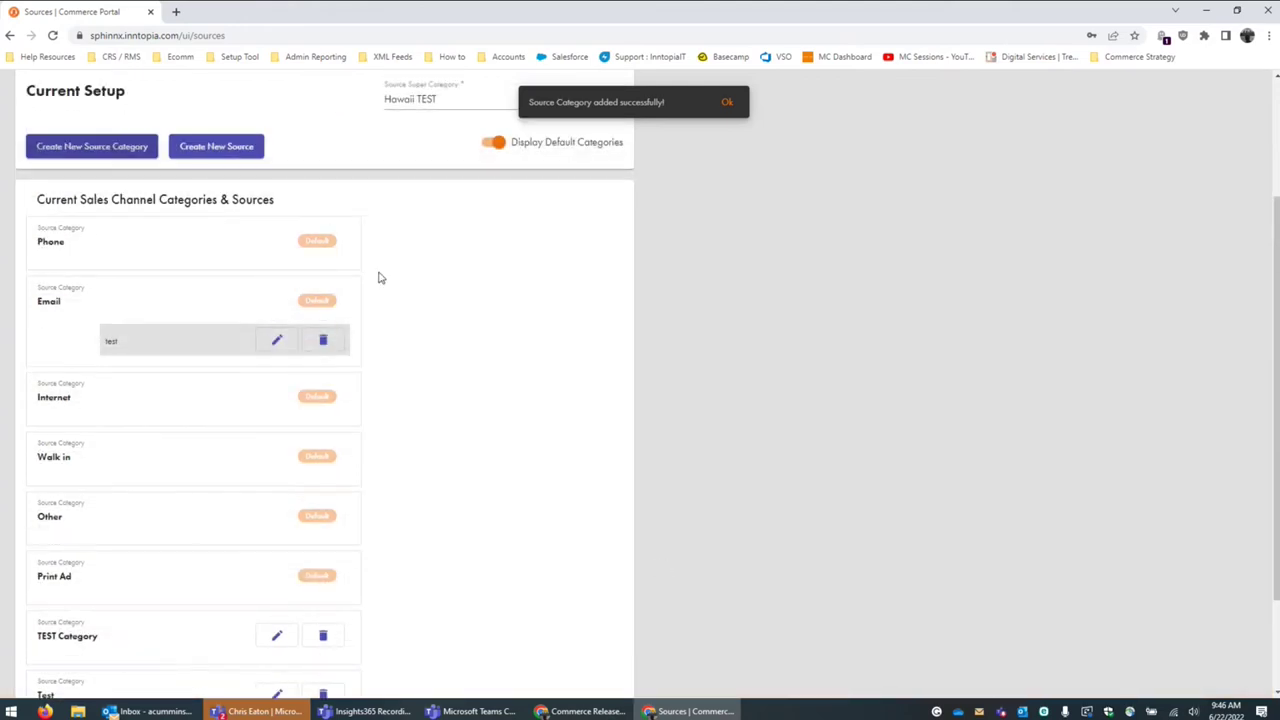
left_click(228, 150)
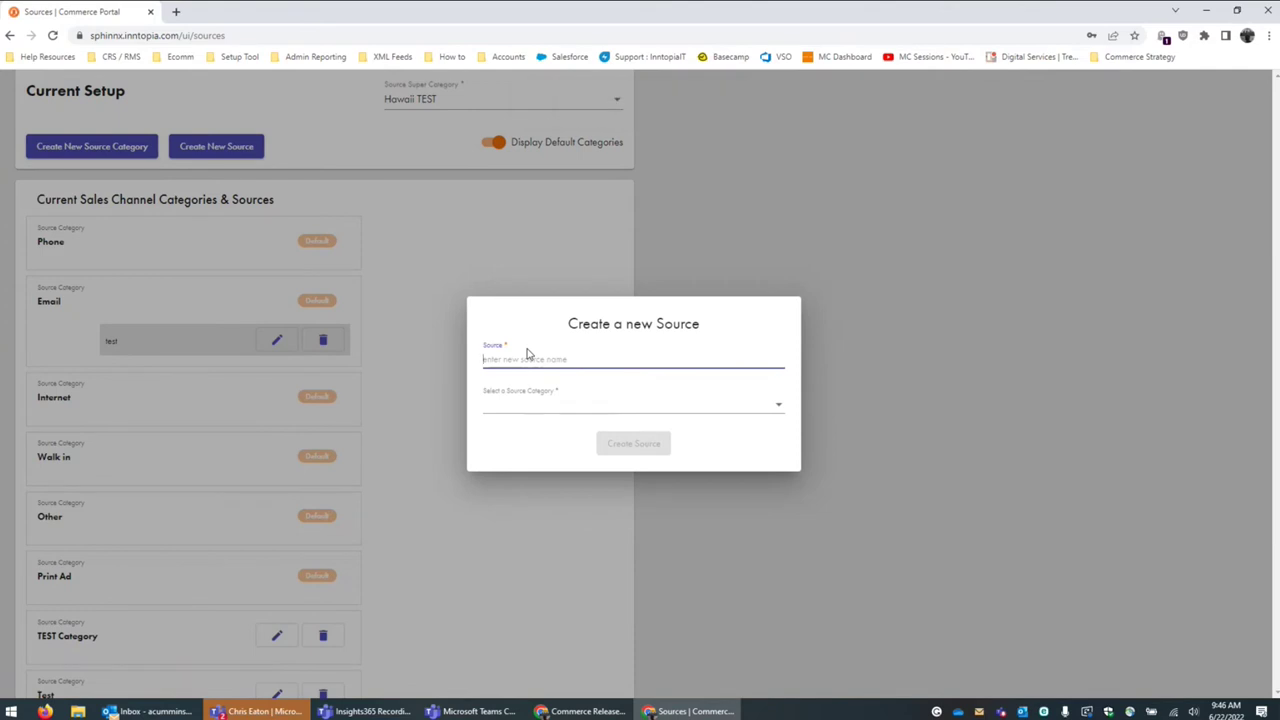
type("New Source Type")
left_click(546, 405)
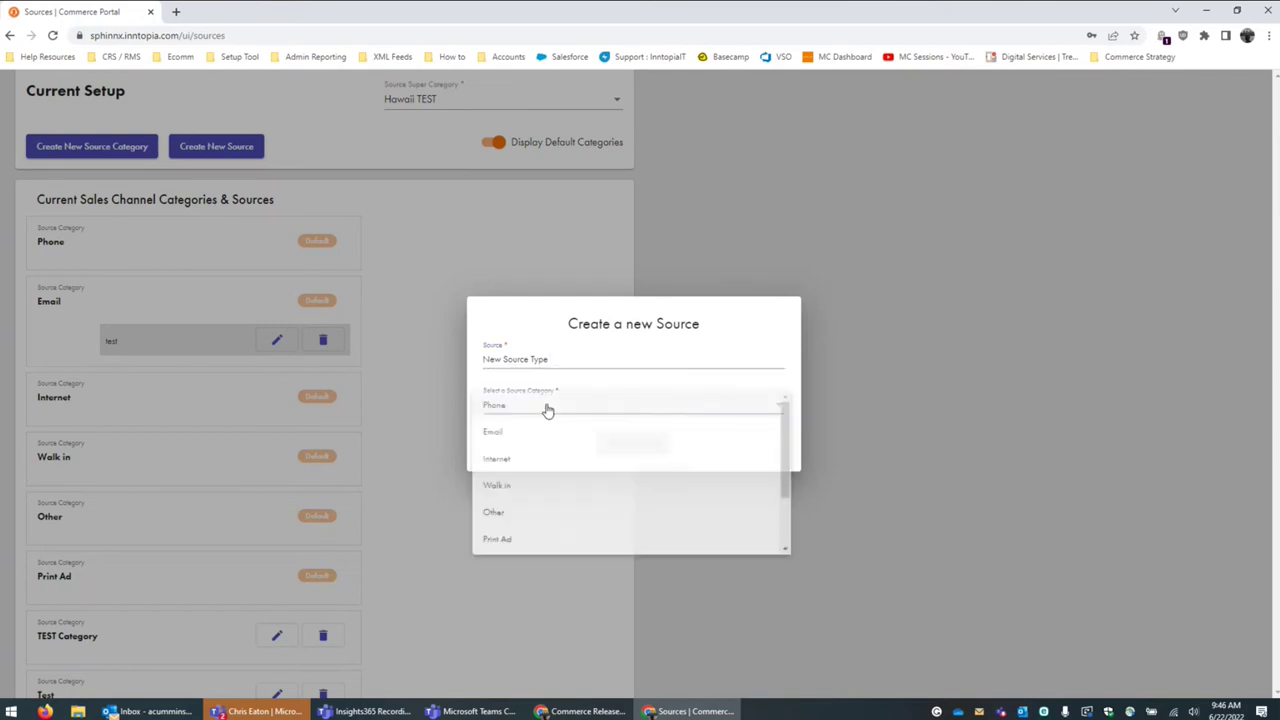
scroll(545, 480, "down", 2)
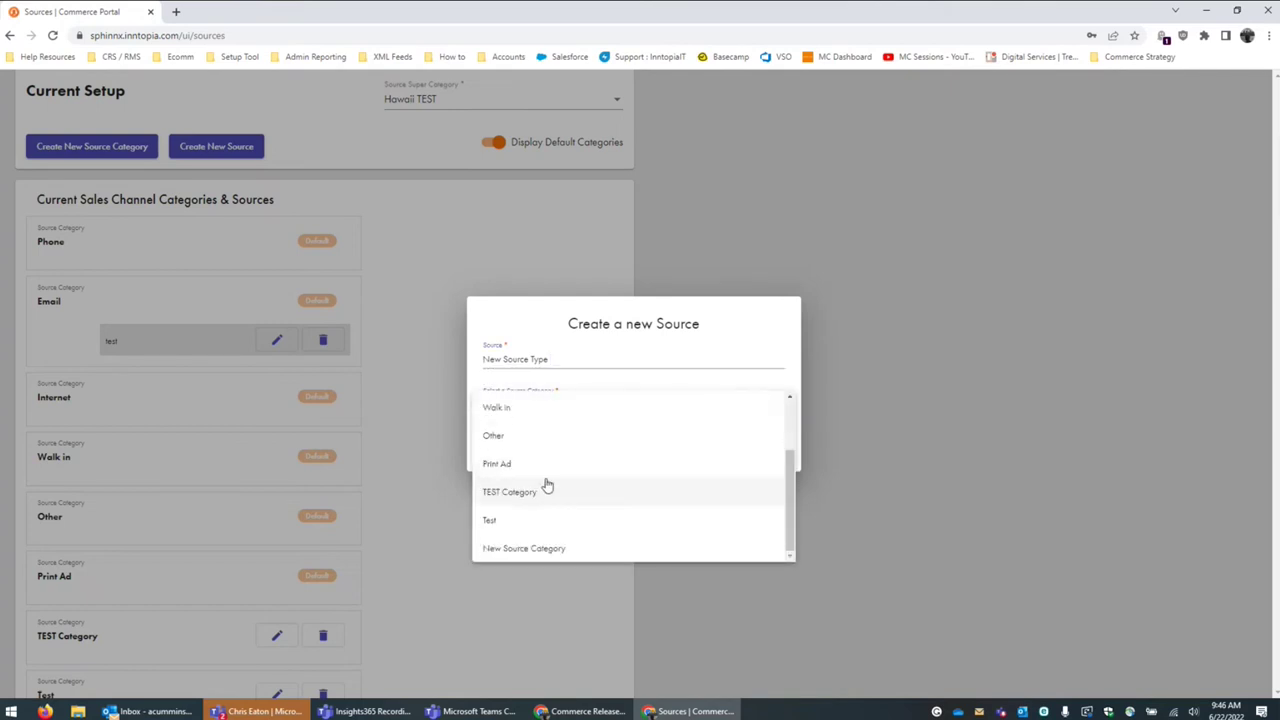
left_click(557, 551)
left_click(641, 447)
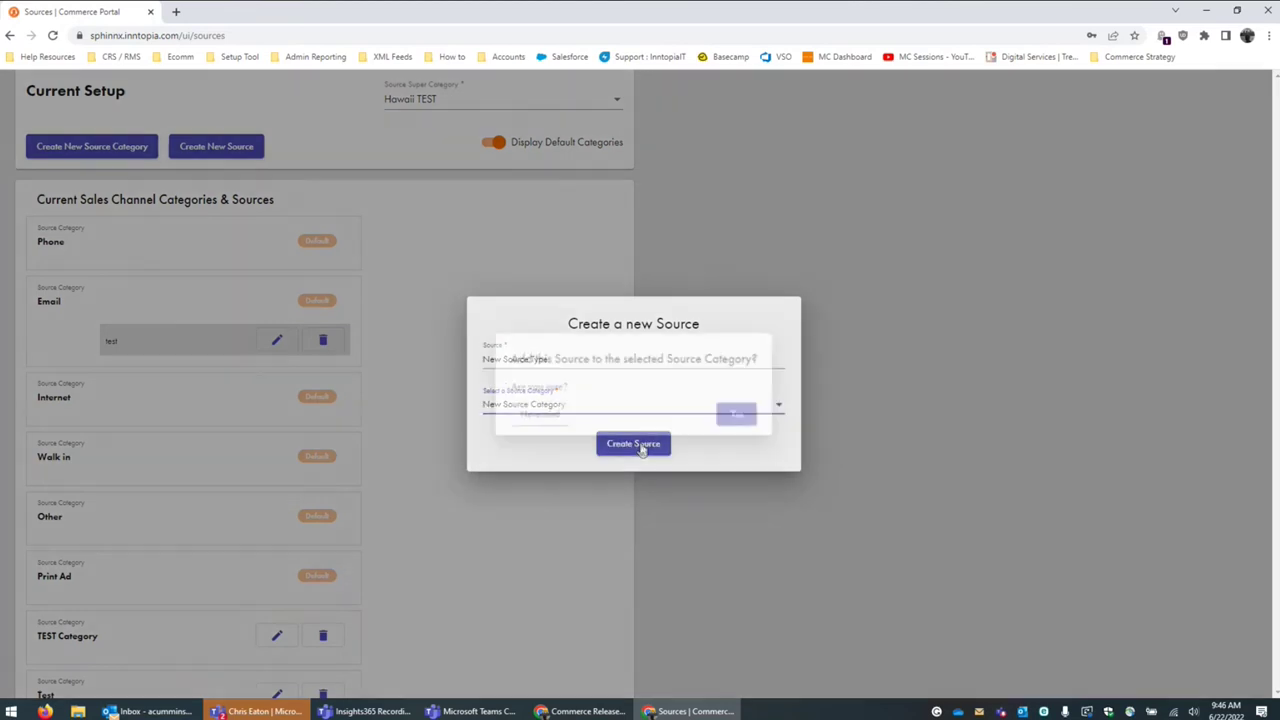
left_click(745, 418)
scroll(680, 376, "down", 3)
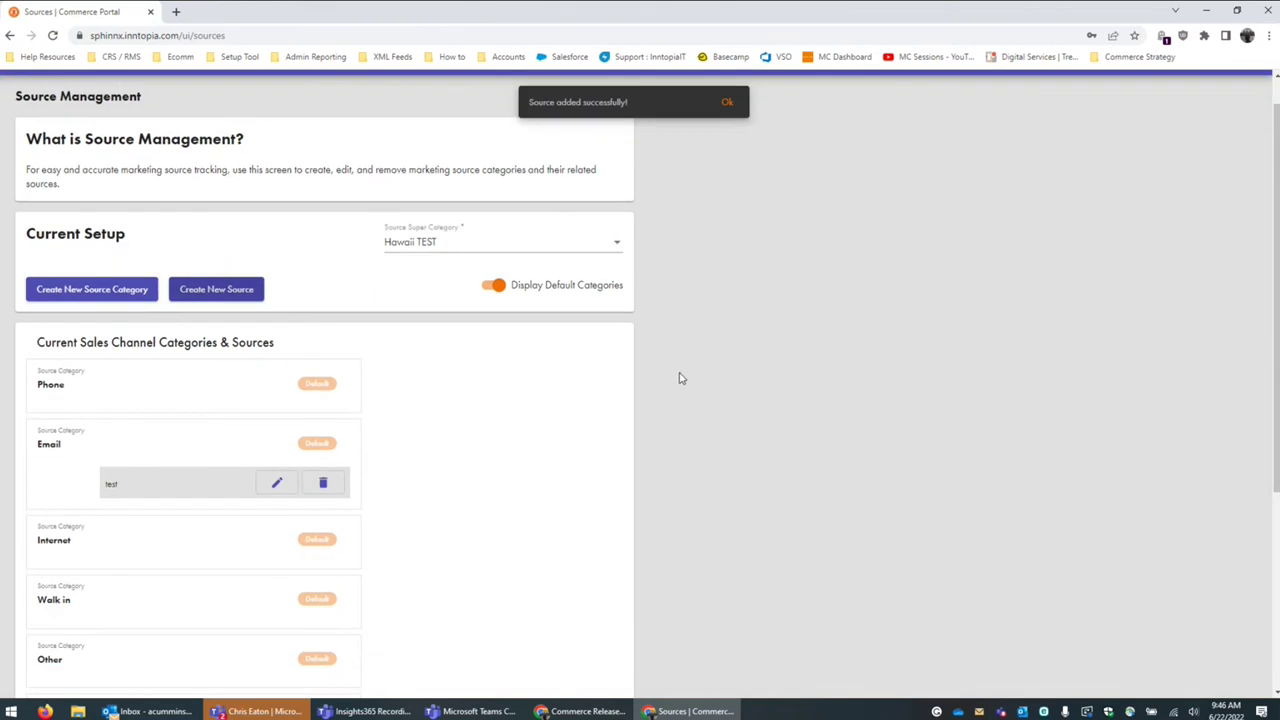
- Dismiss the empty new source form and hide the default categories
scroll(680, 377, "down", 1)
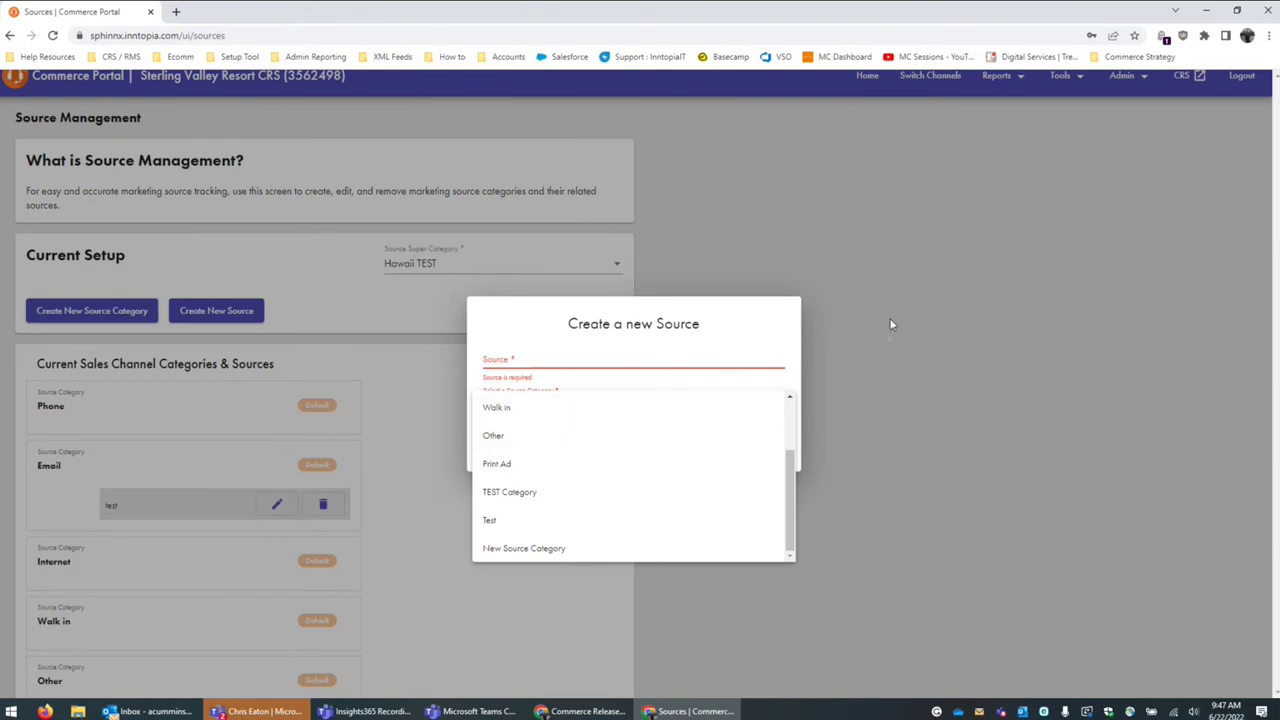
left_click(865, 336)
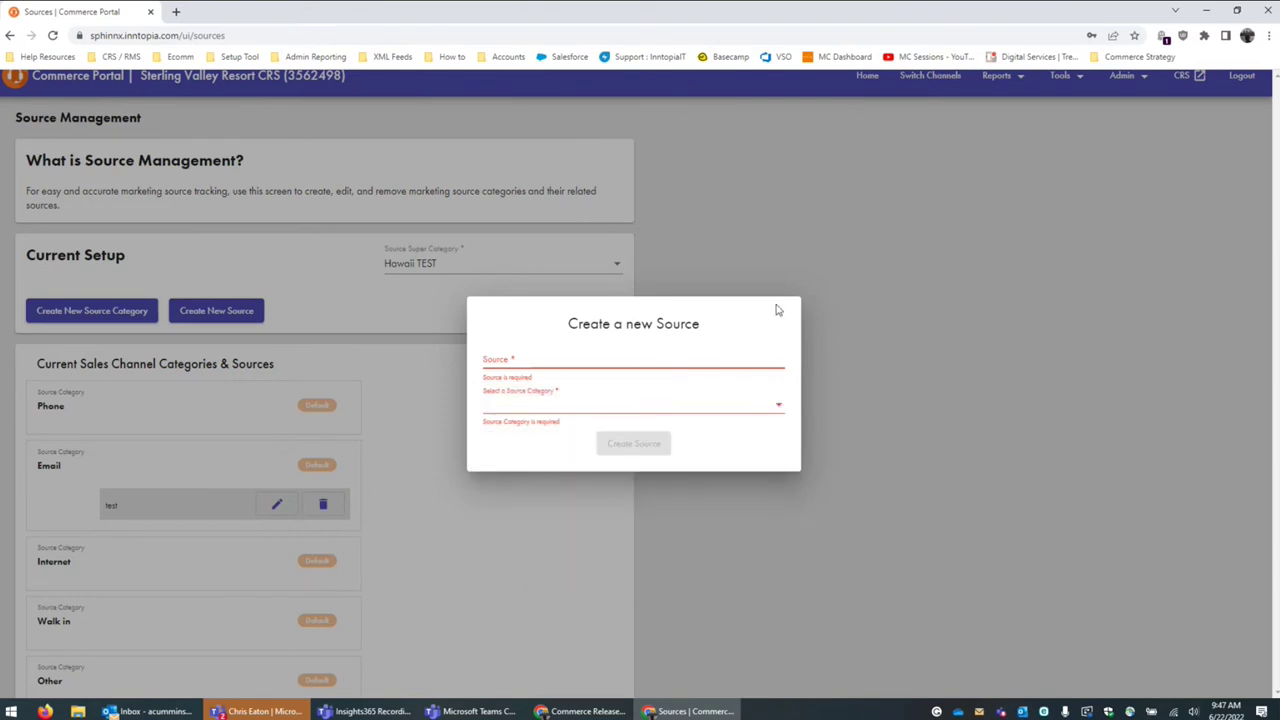
key("Escape")
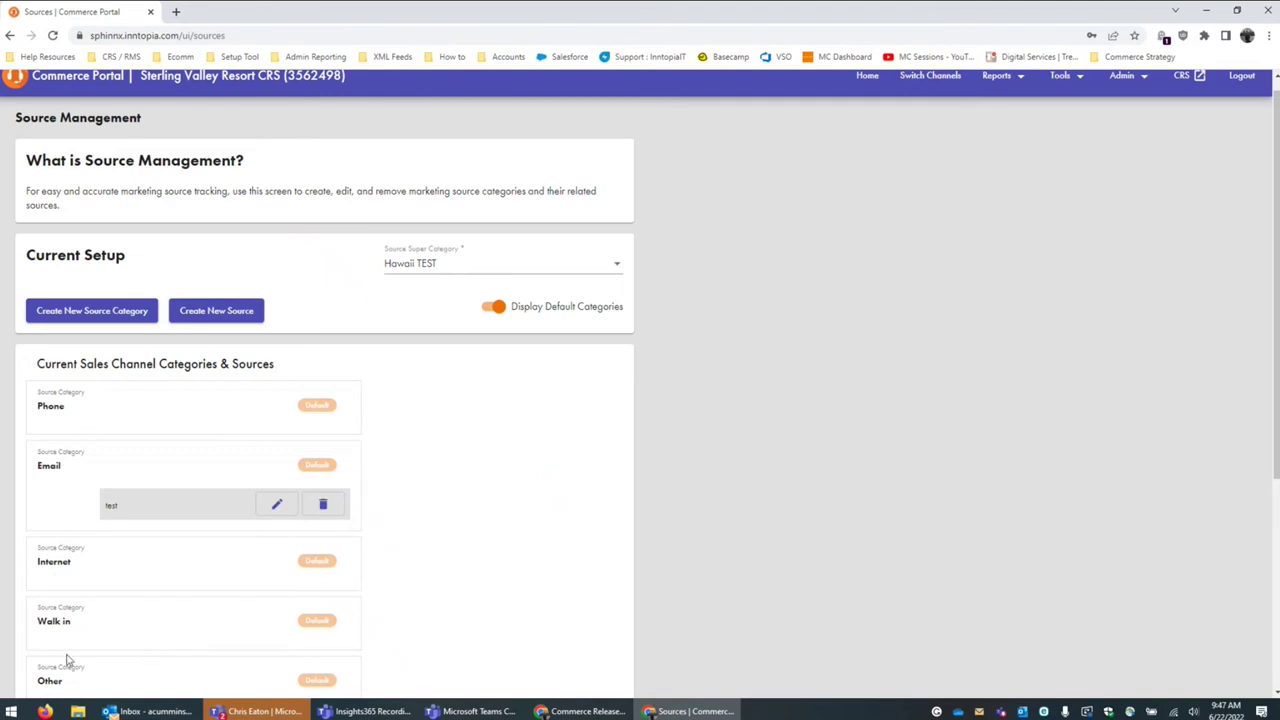
left_click(497, 309)
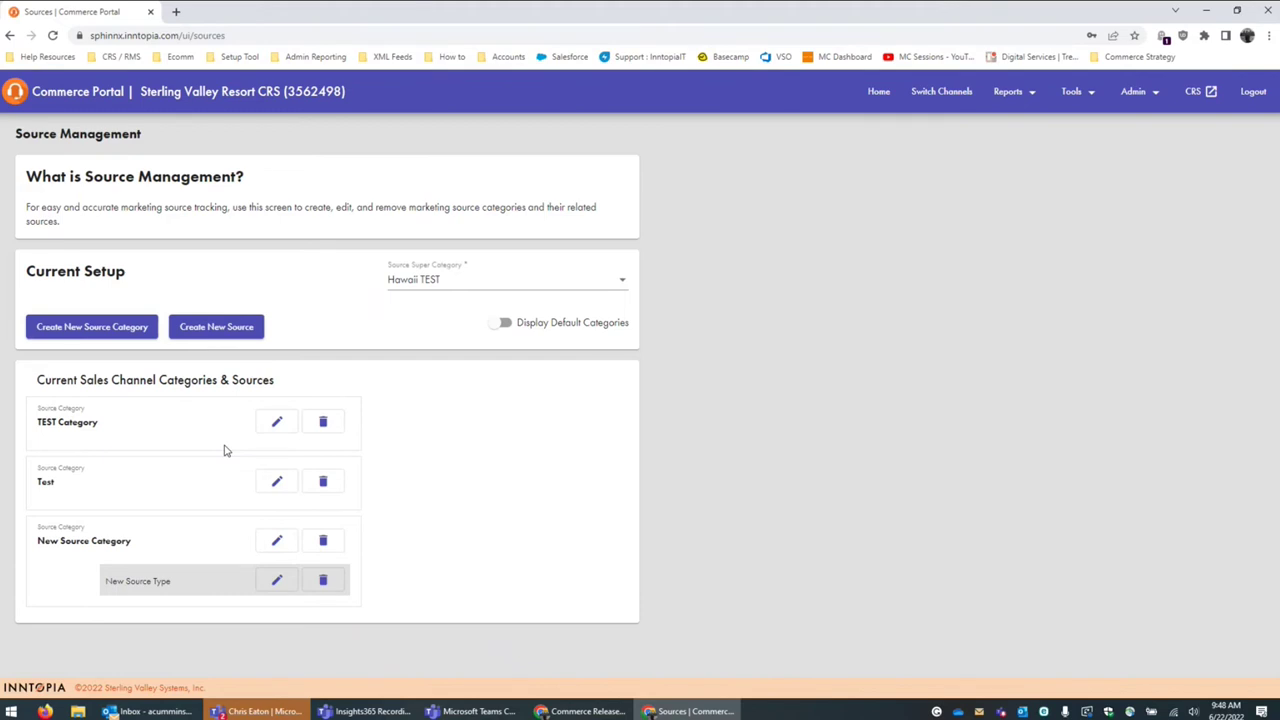
- Edit the TEST Category source category, restore its name to "TEST Category", and save the update
left_click(277, 426)
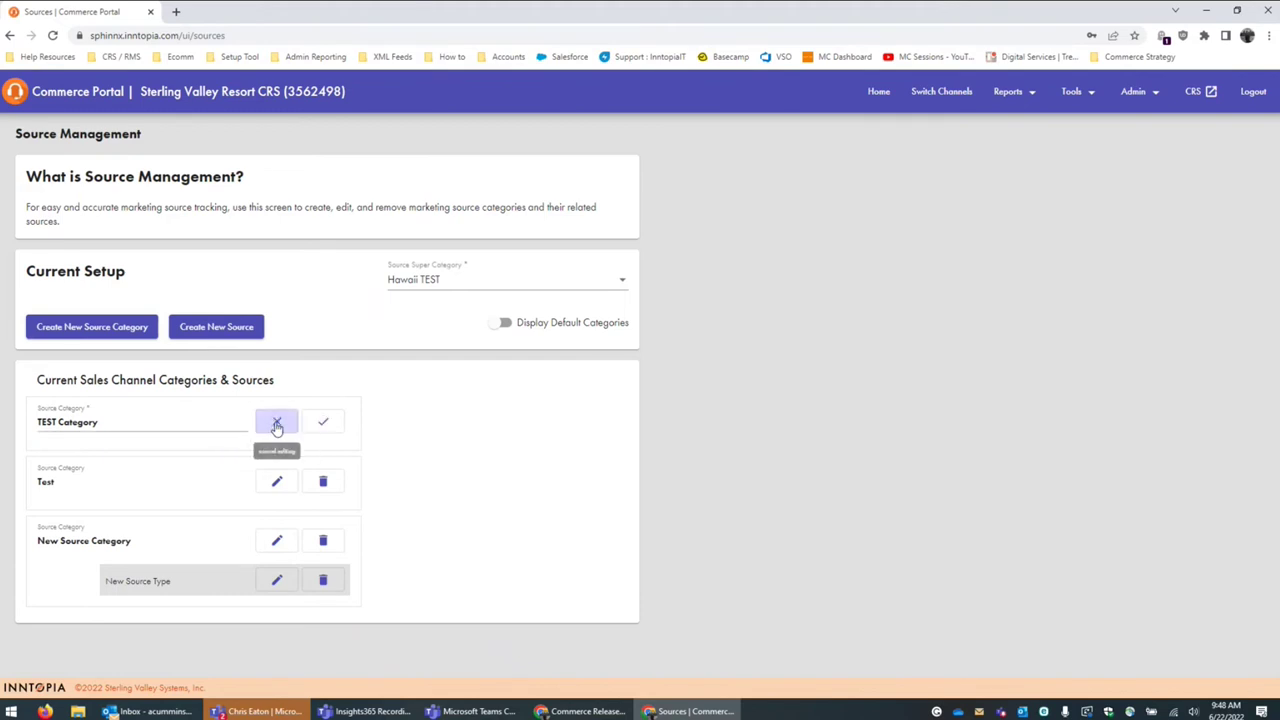
left_click(152, 425)
type("edut =")
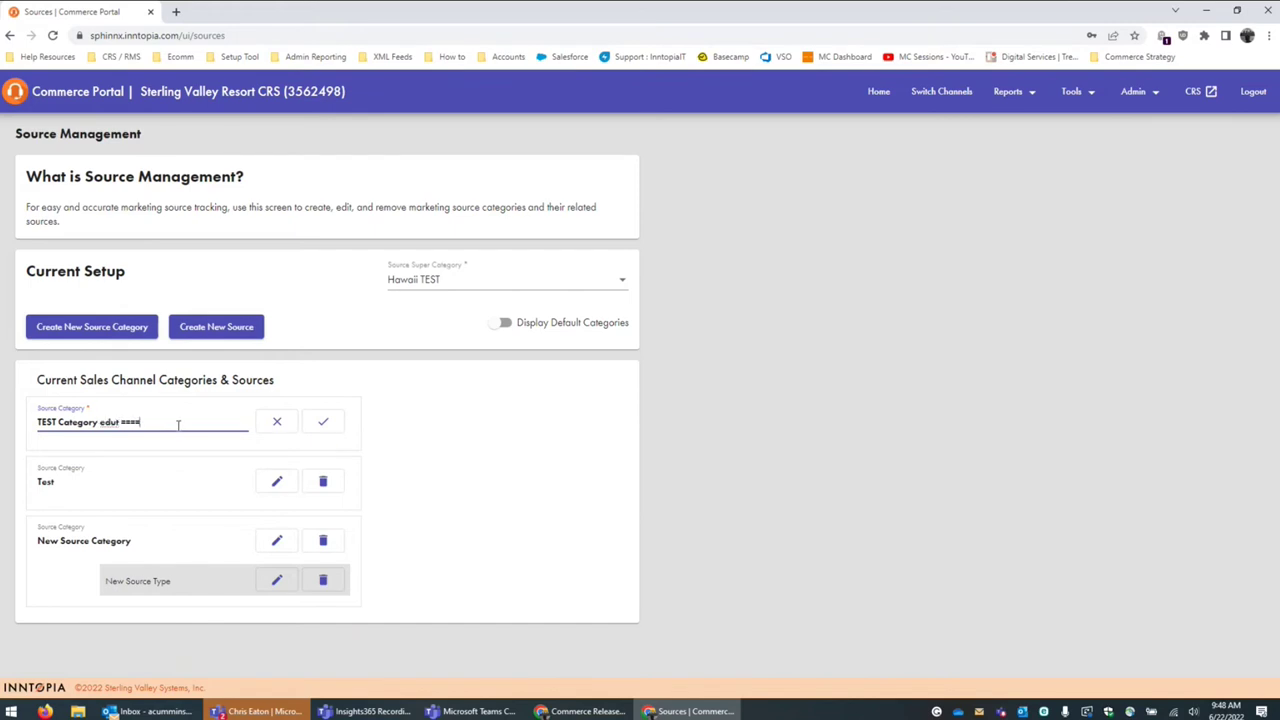
key("BackSpace")
key("BackSpace")
key("BackSpace")
key("BackSpace")
key("BackSpace")
left_click(323, 425)
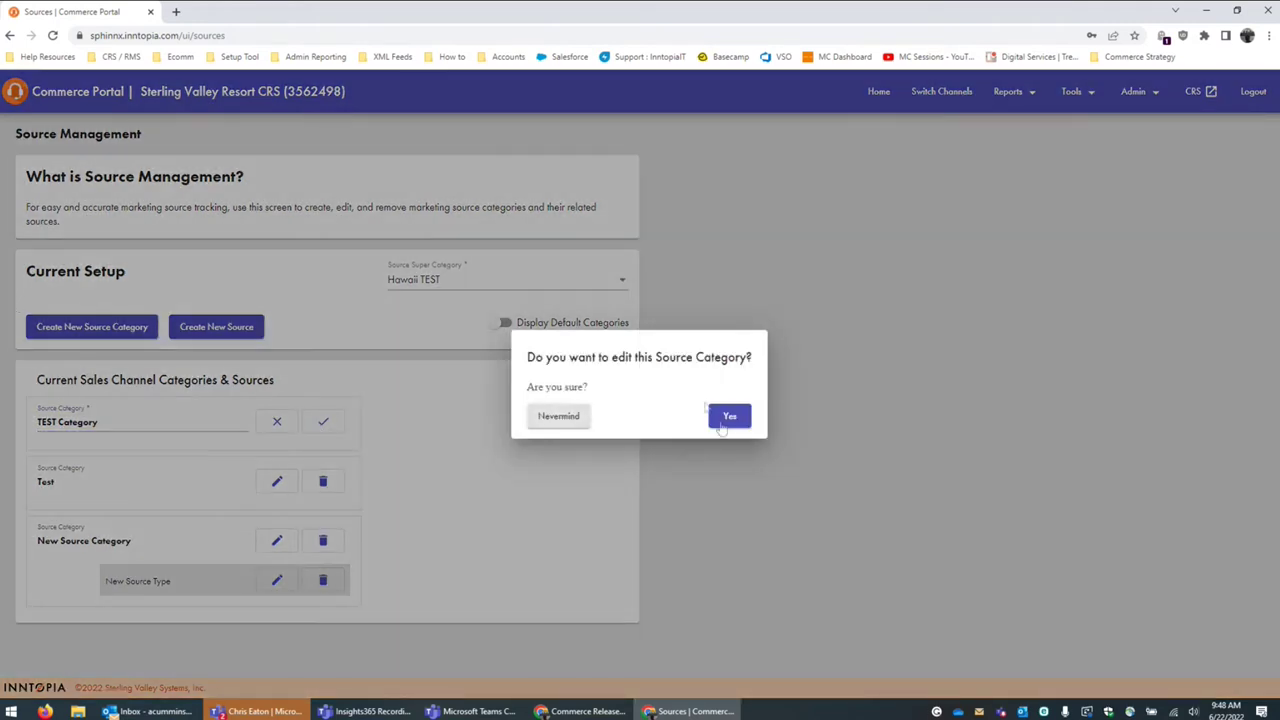
left_click(722, 422)
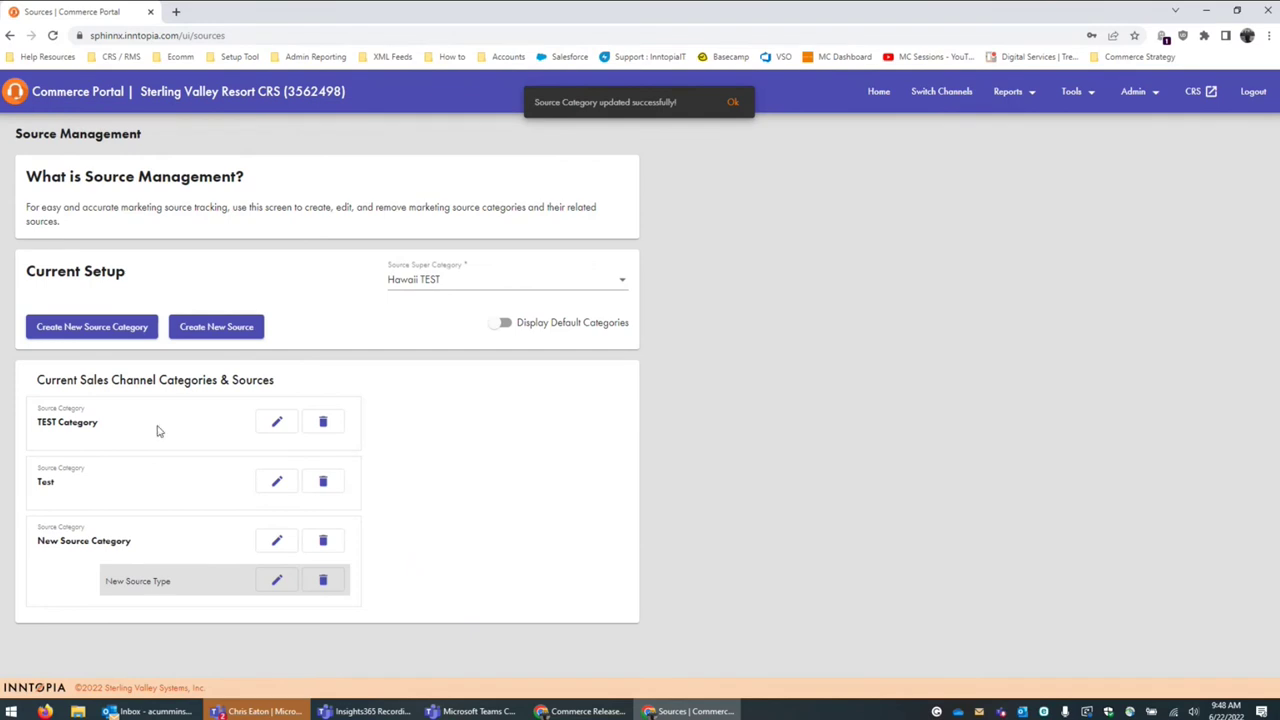
- Try adding "xxxs" to TEST Category's name, and discard the edit
left_click(293, 424)
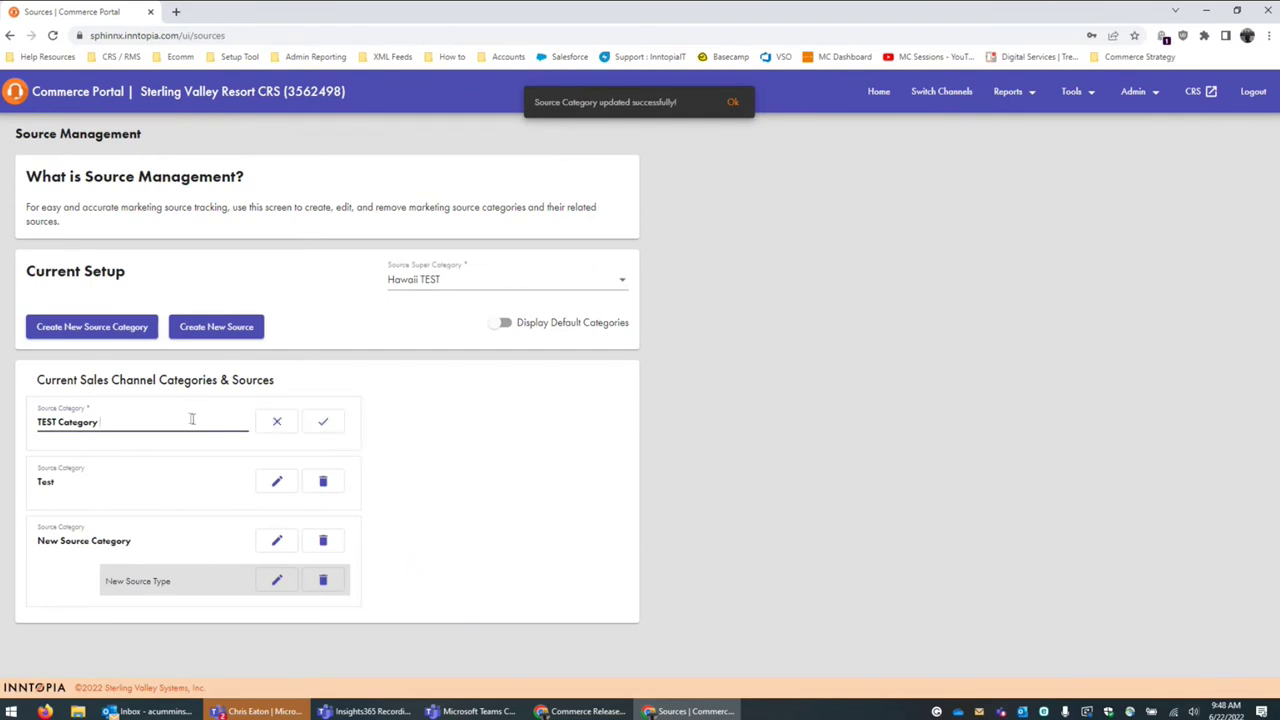
type("xxxs")
left_click(268, 422)
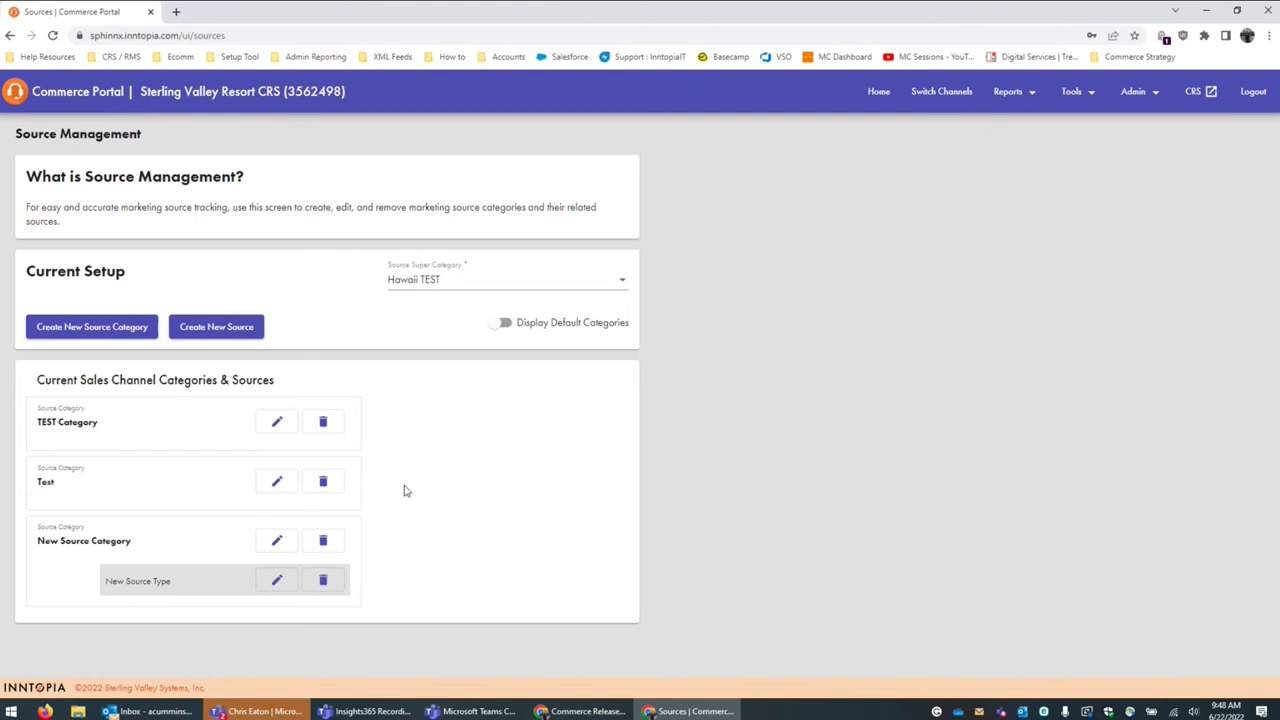
- Delete the New Source Type source and the New Source Category it belonged to
left_click(324, 583)
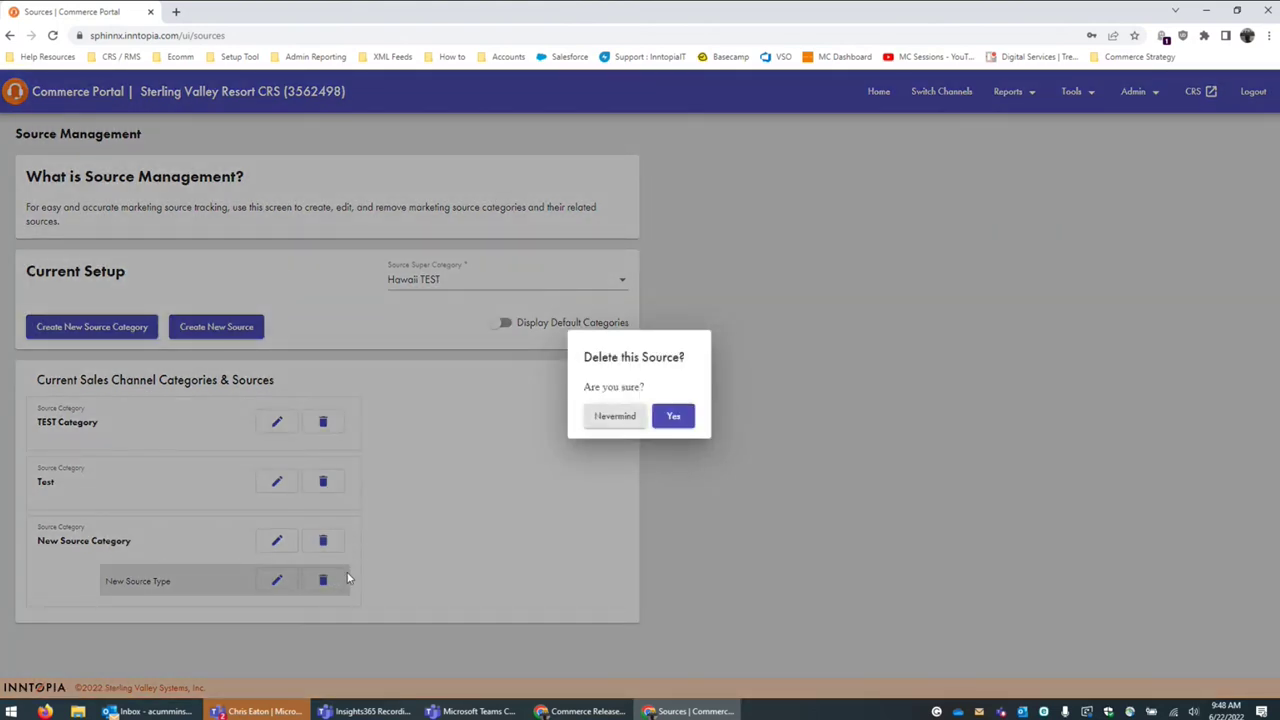
left_click(676, 418)
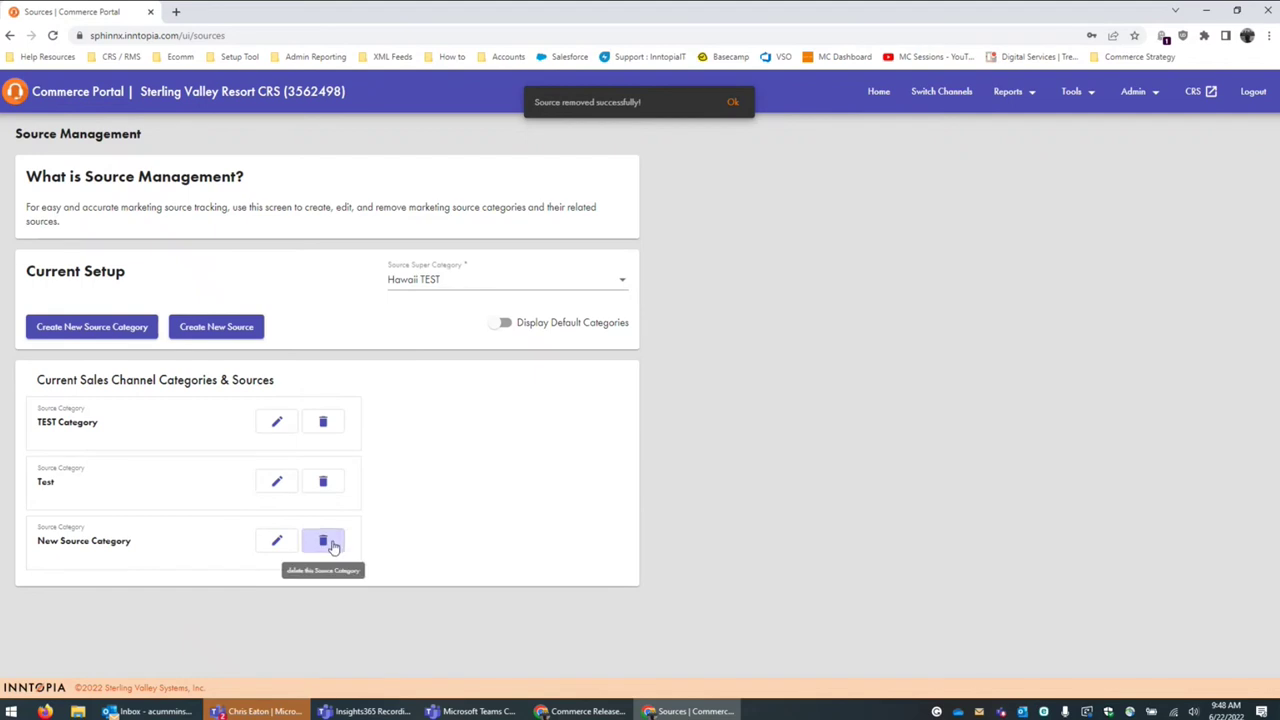
left_click(331, 542)
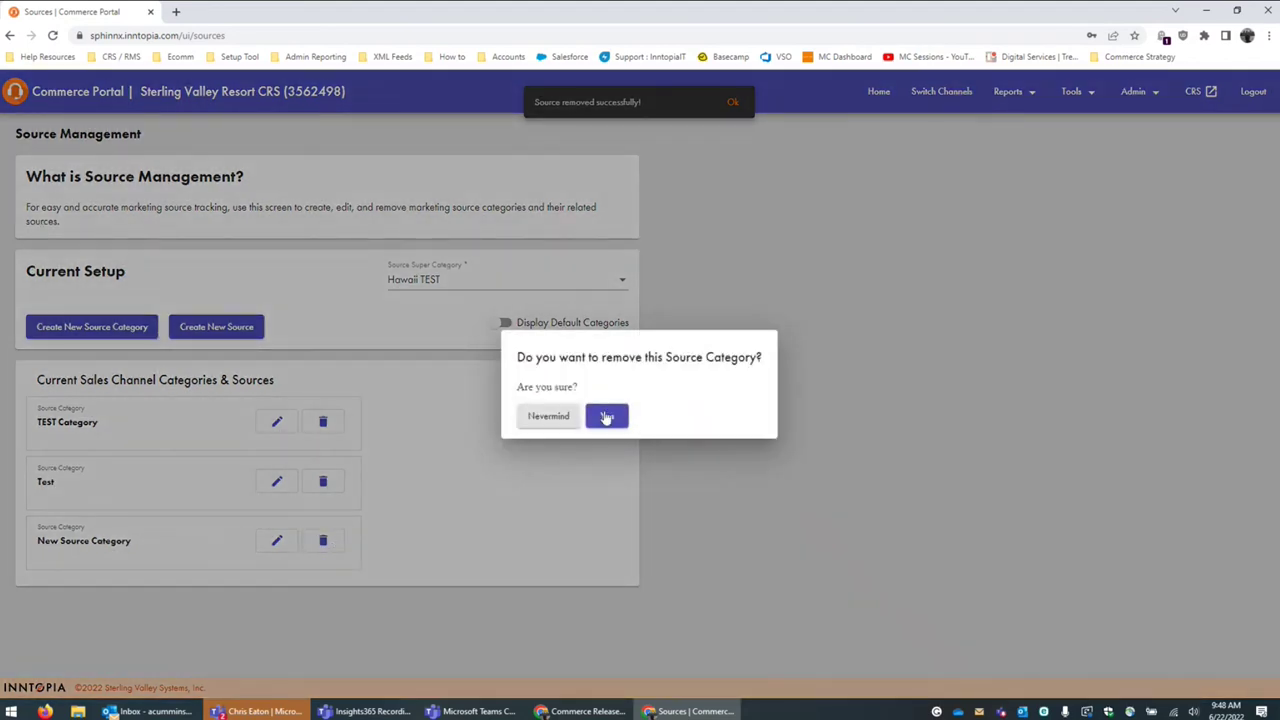
left_click(549, 420)
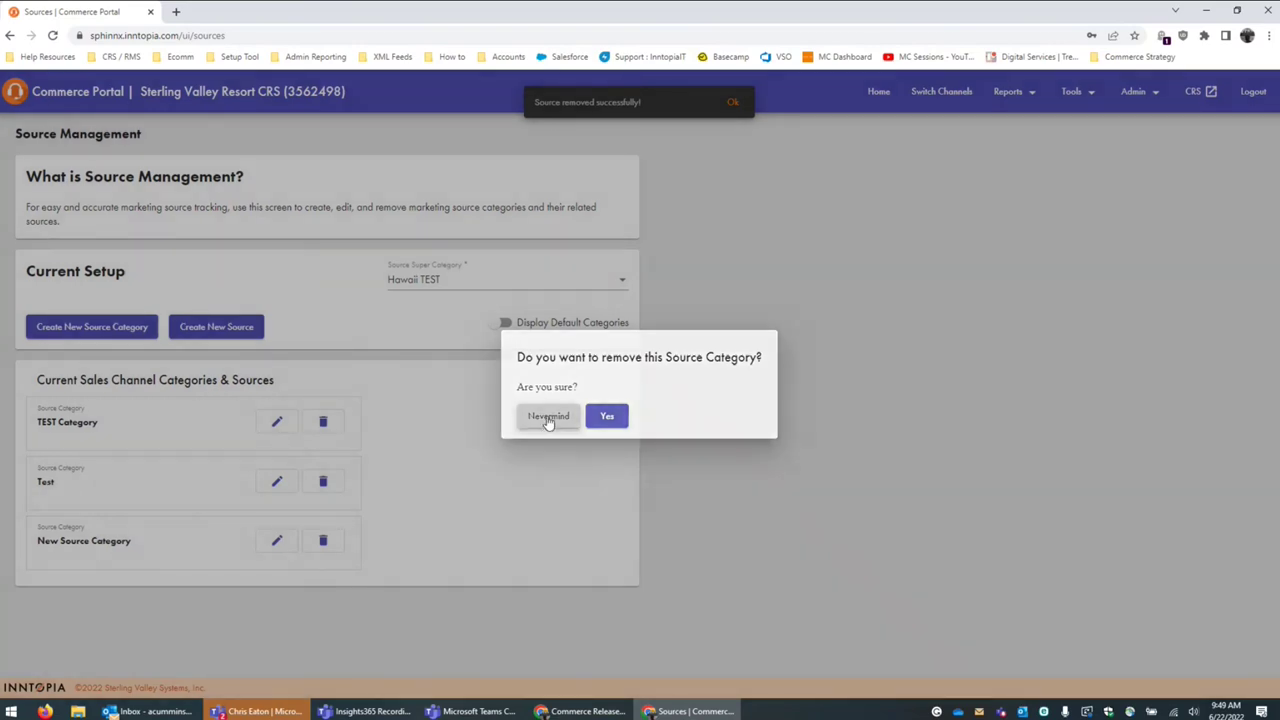
left_click(323, 540)
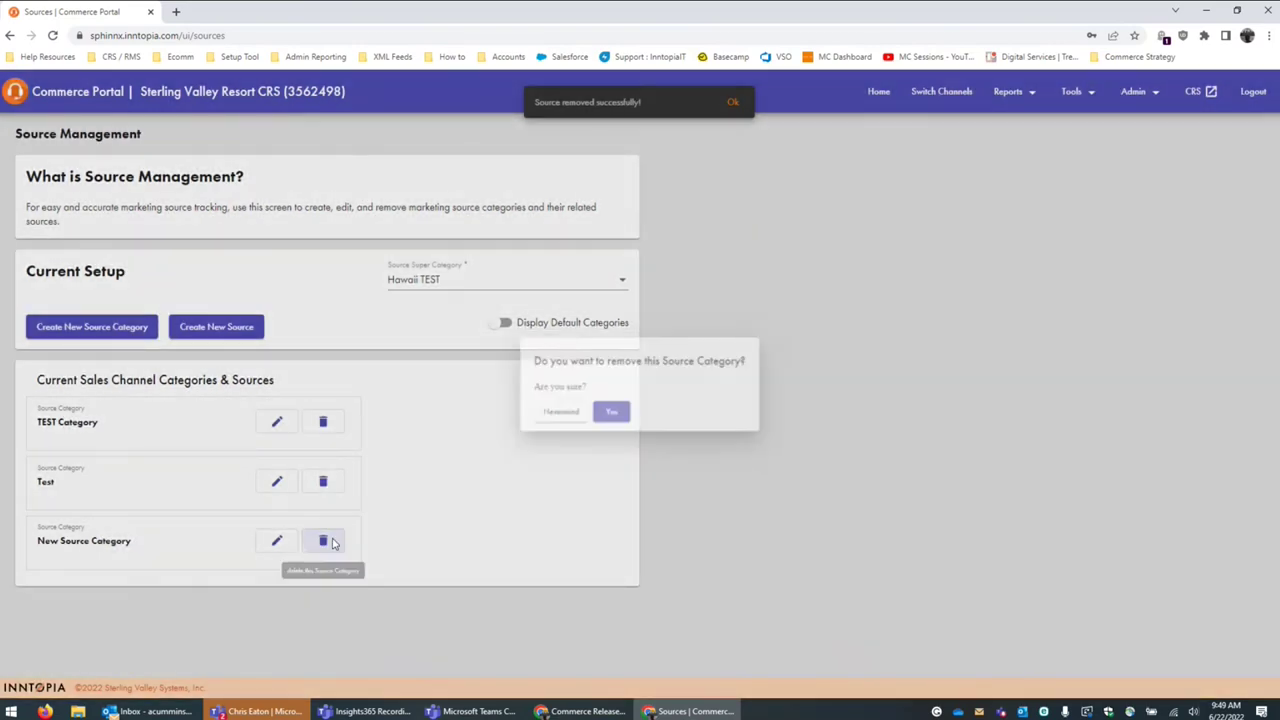
left_click(606, 416)
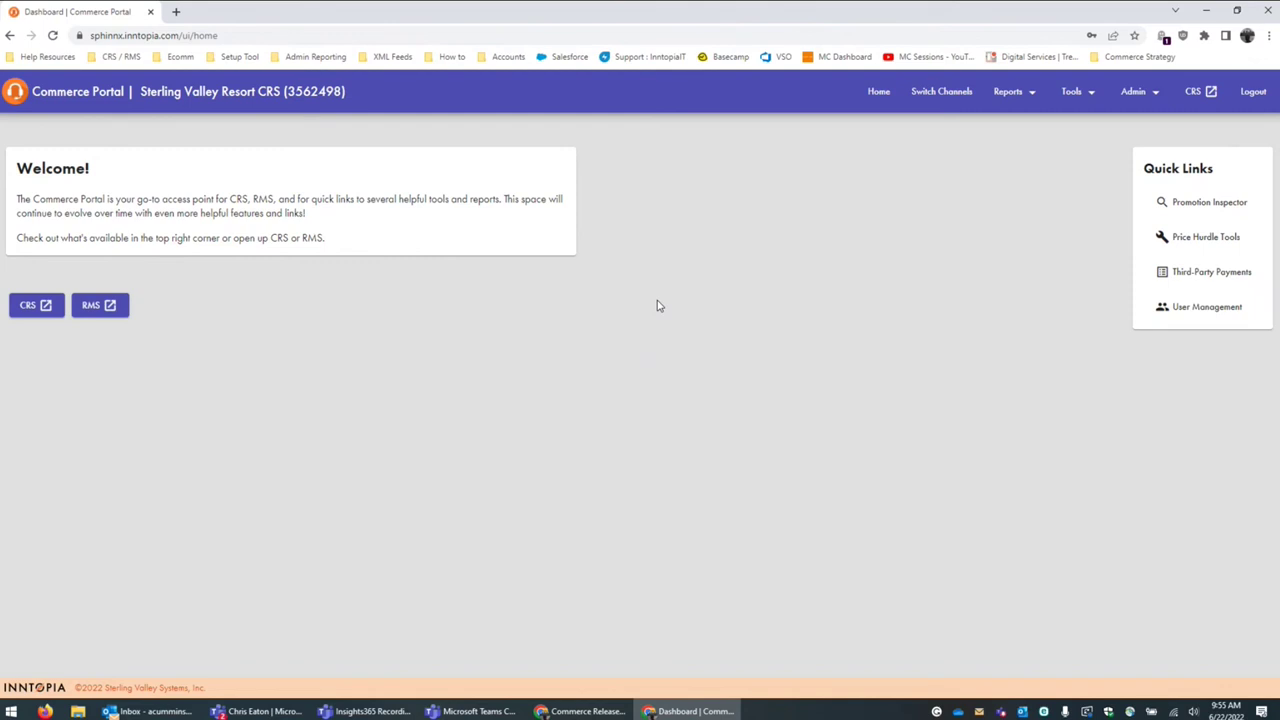
- Open the Promotion Inspector and check which tools are available in the Commerce Portal
left_click(1177, 205)
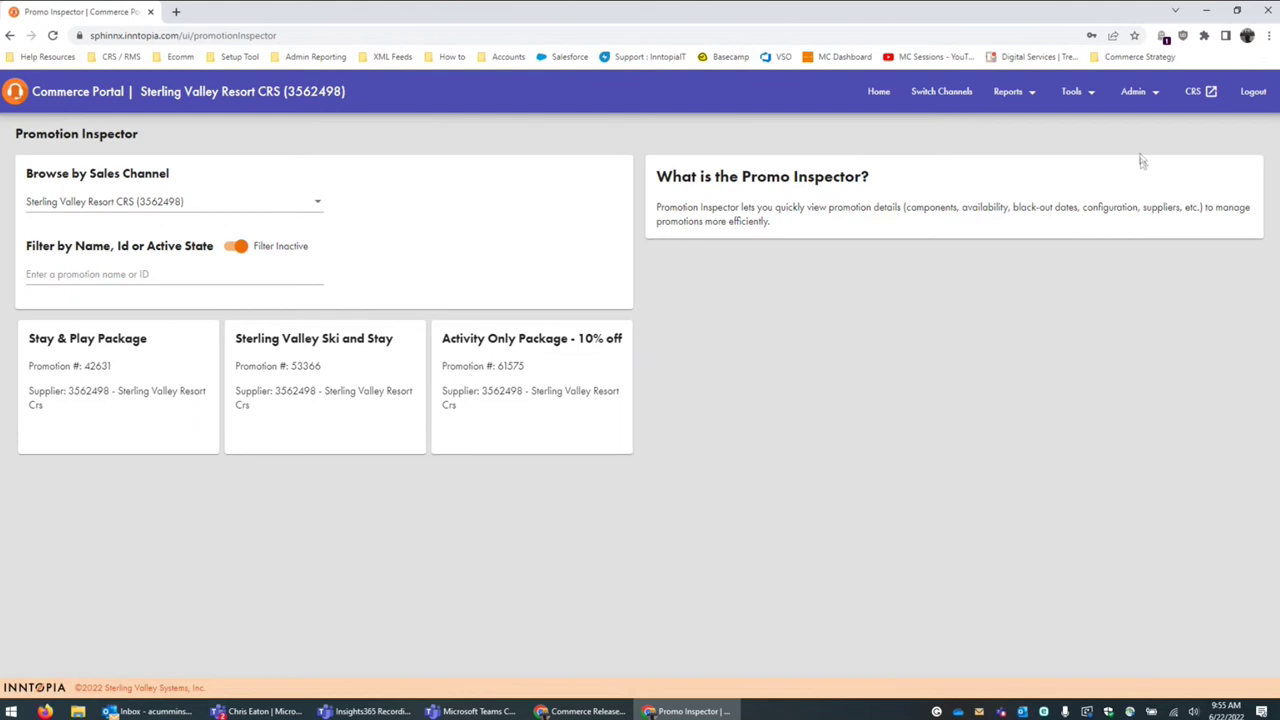
left_click(1073, 93)
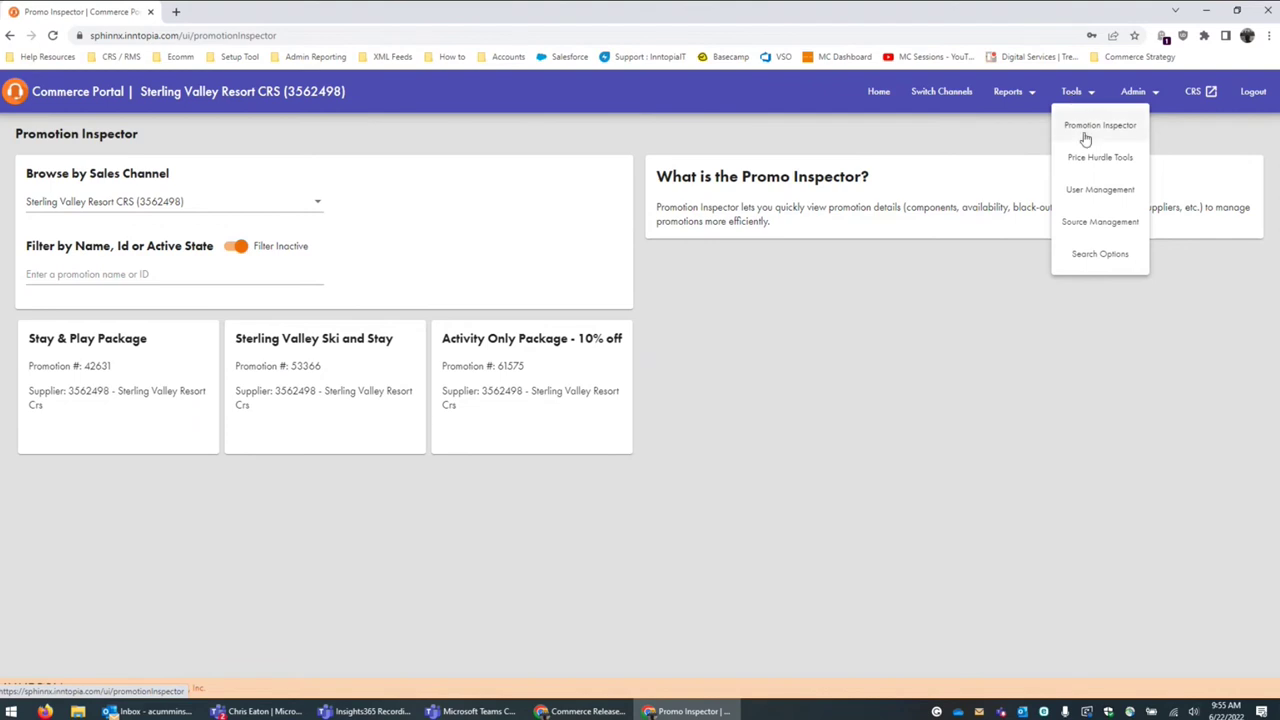
left_click(897, 298)
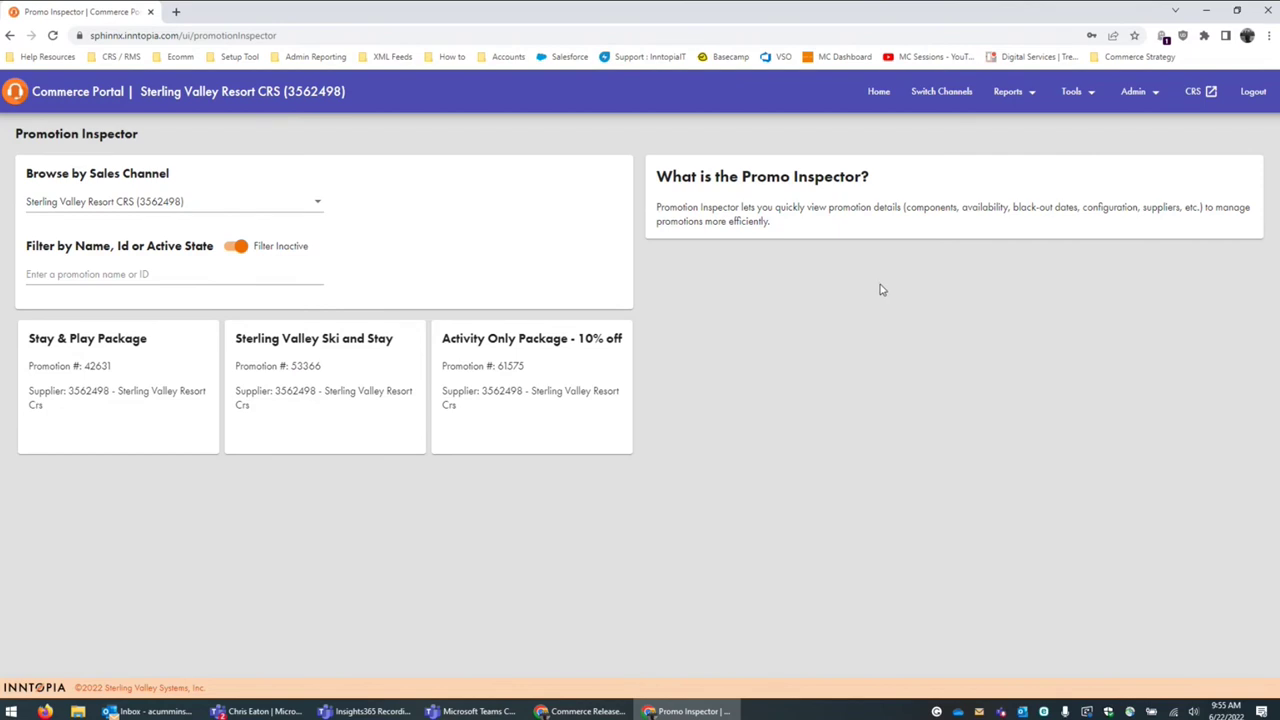
- Check the sales channel choices, keeping Sterling Valley Resort CRS, and briefly include inactive promotions in the list
left_click(255, 213)
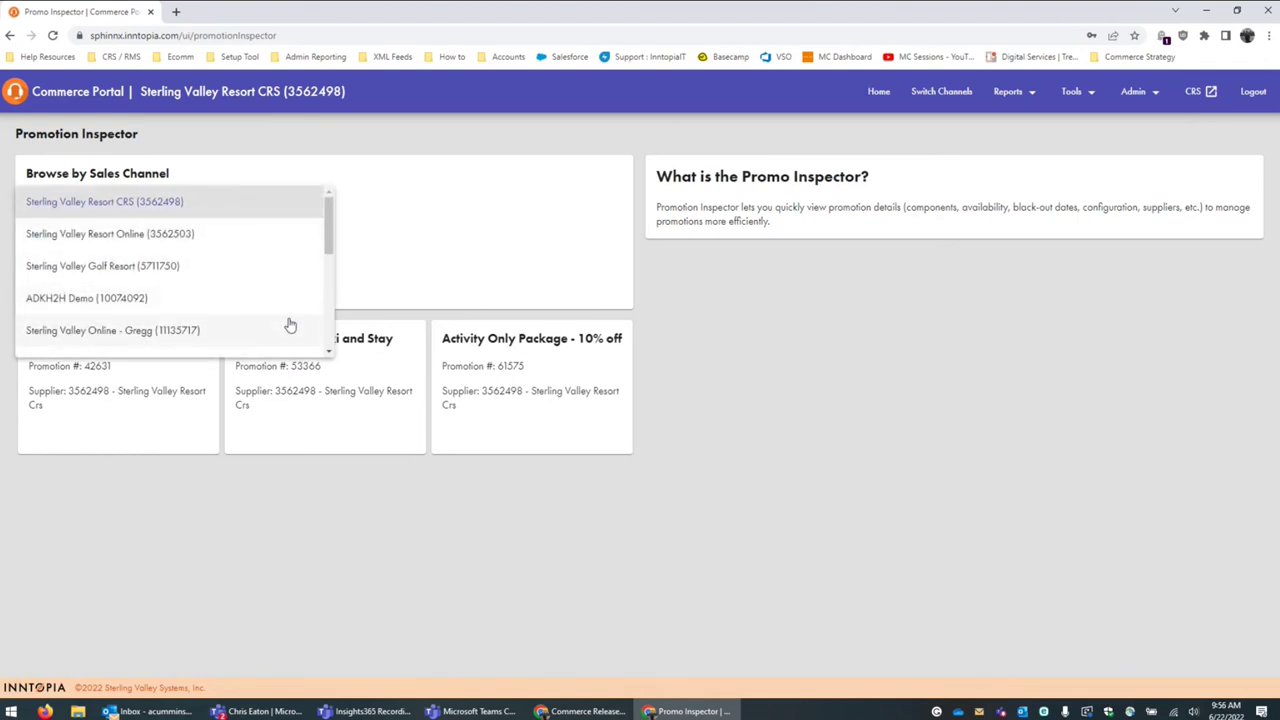
left_click(565, 171)
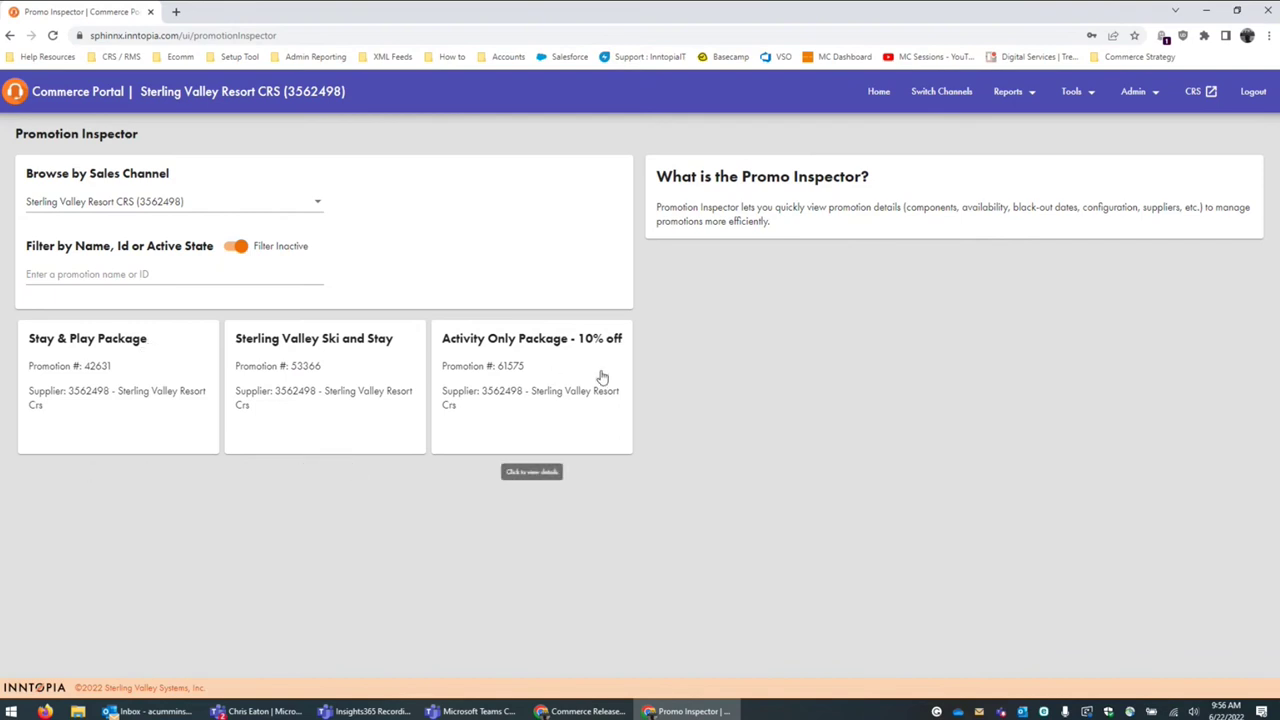
left_click(242, 248)
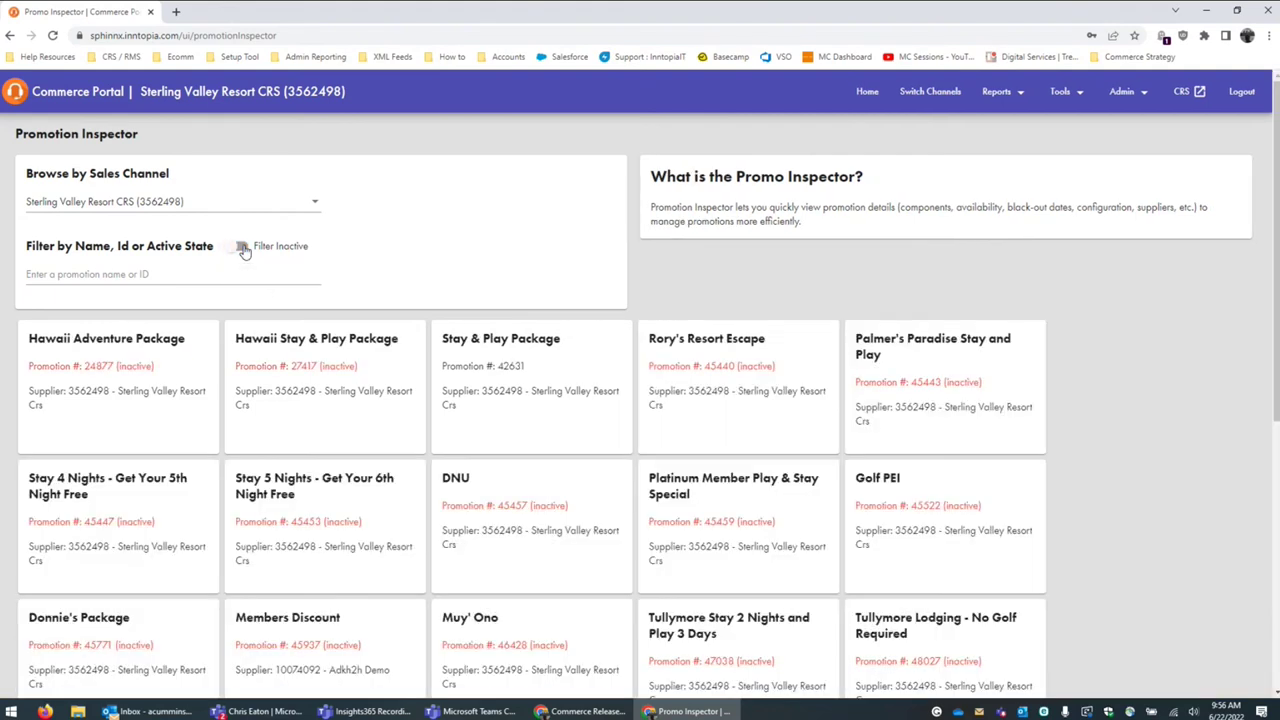
left_click(242, 248)
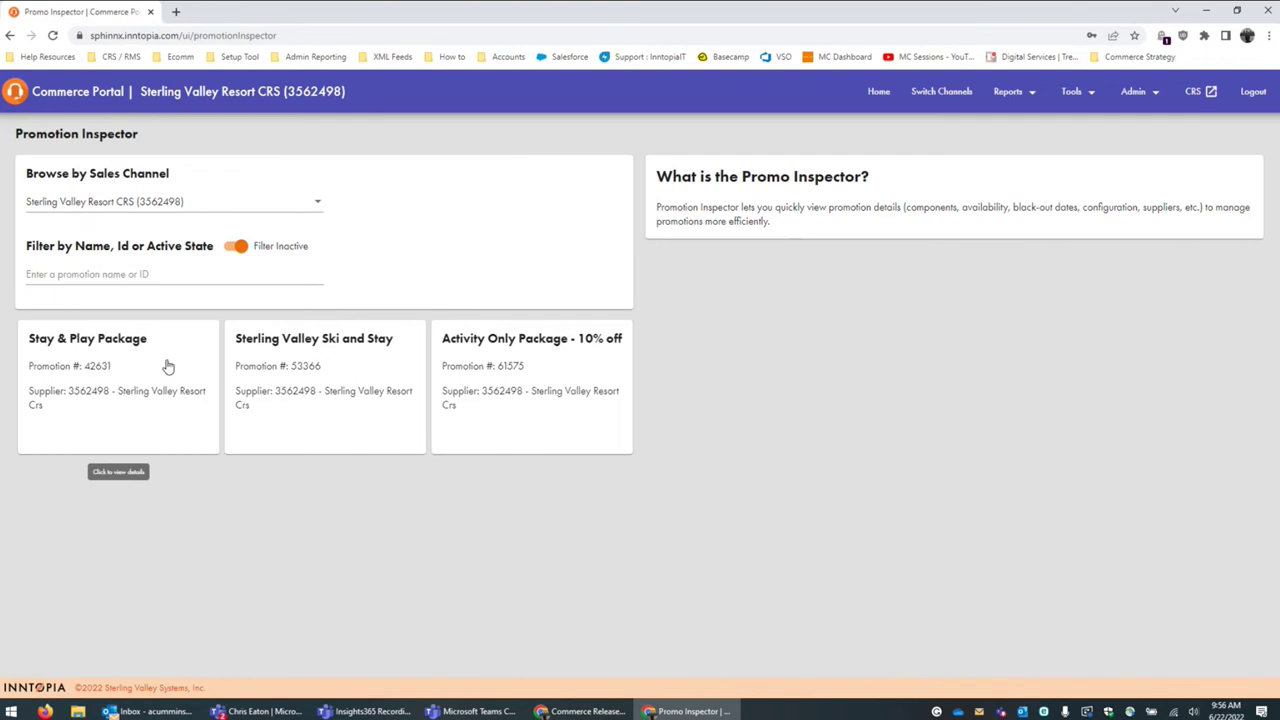
- Open the Stay & Play Package promotion and review its summary, resellers and components
left_click(165, 367)
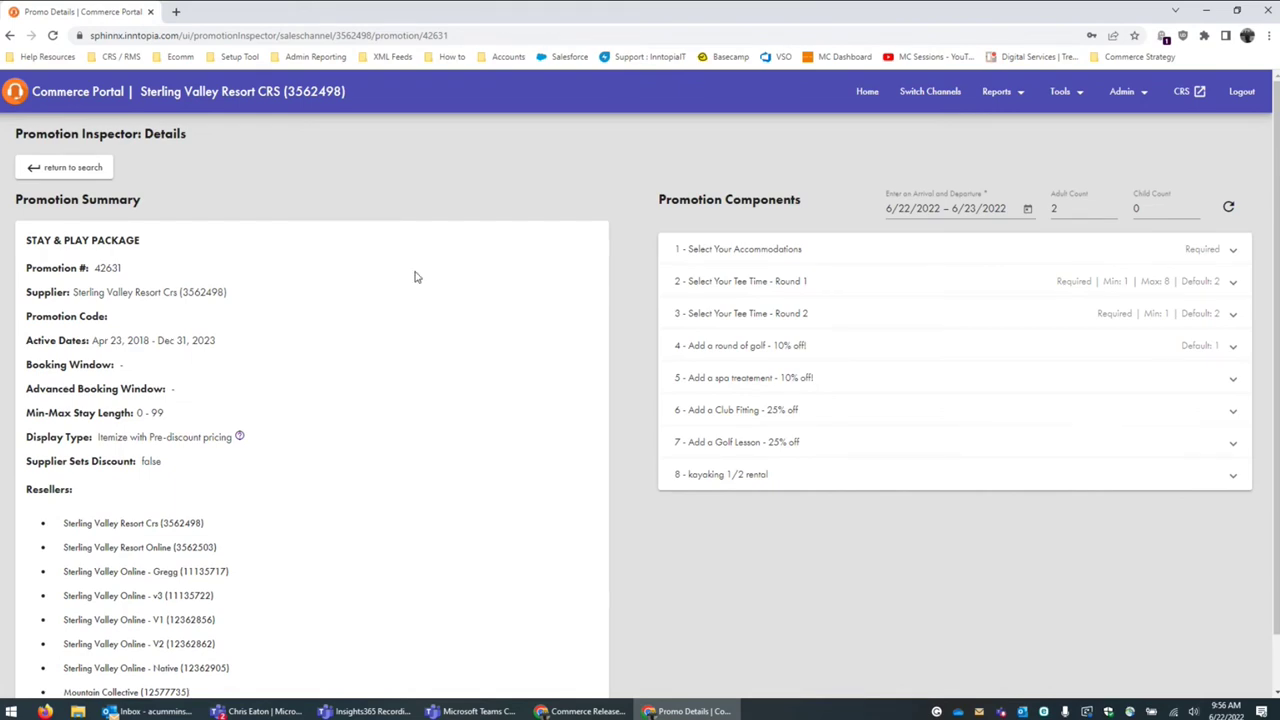
scroll(415, 277, "down", 1)
scroll(415, 277, "down", 2)
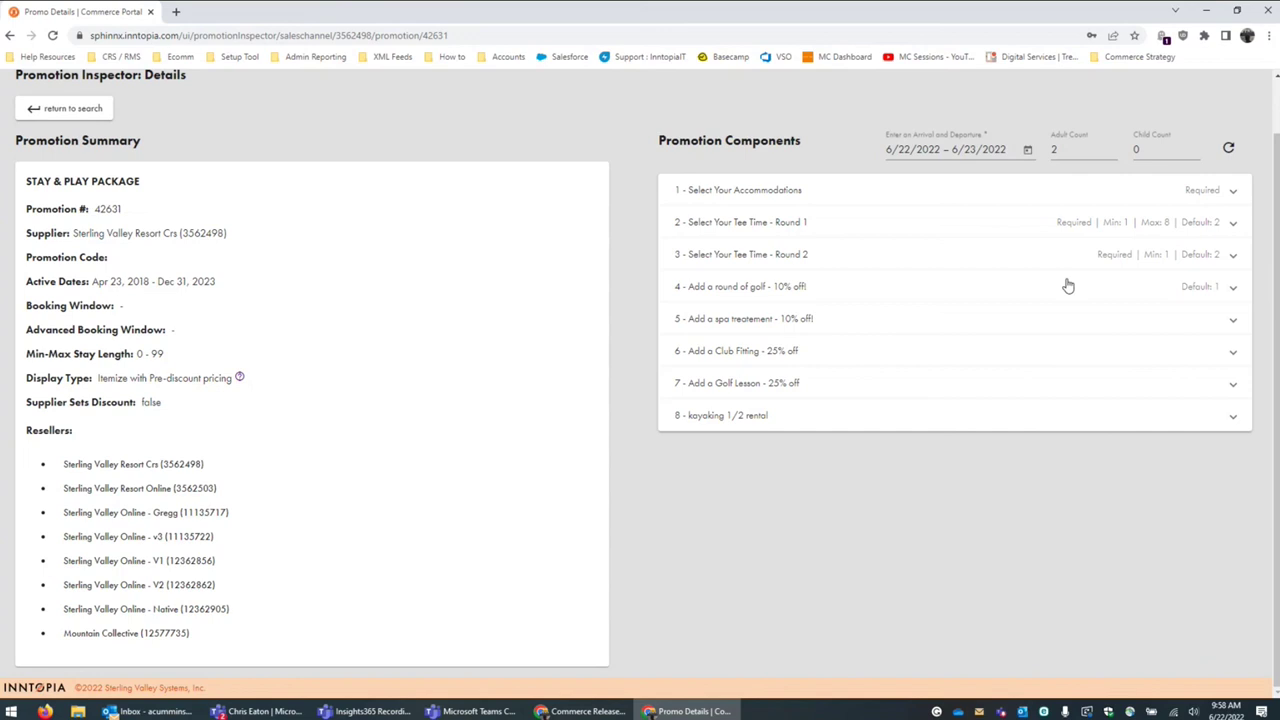
- Set the promotion components' arrival and departure to 6/24/2022 – 6/27/2022 and refresh them
left_click(1027, 150)
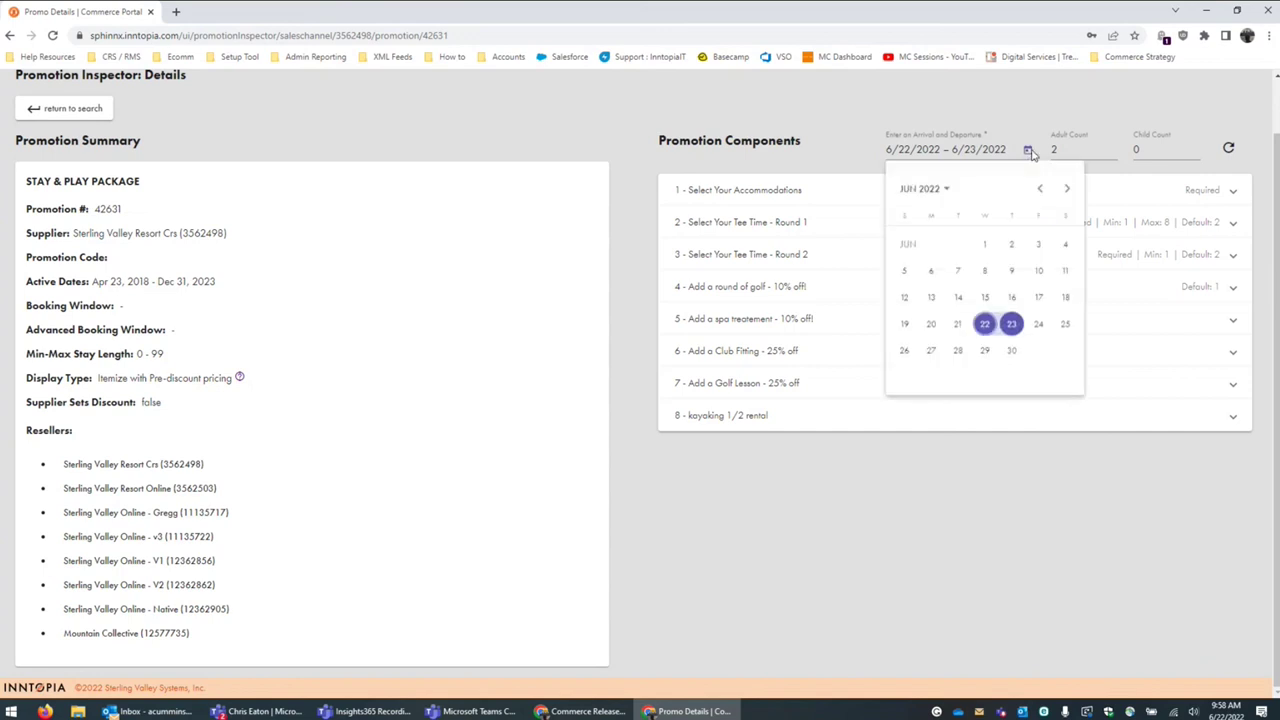
left_click(1040, 325)
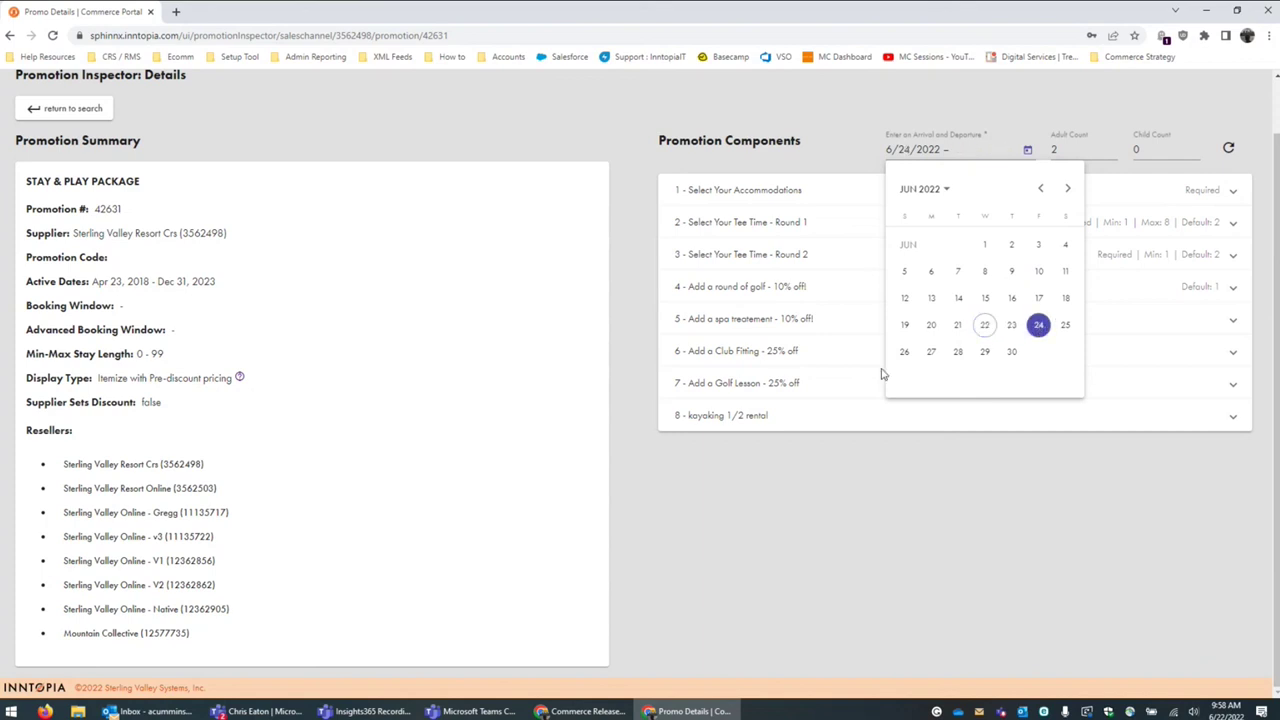
left_click(933, 355)
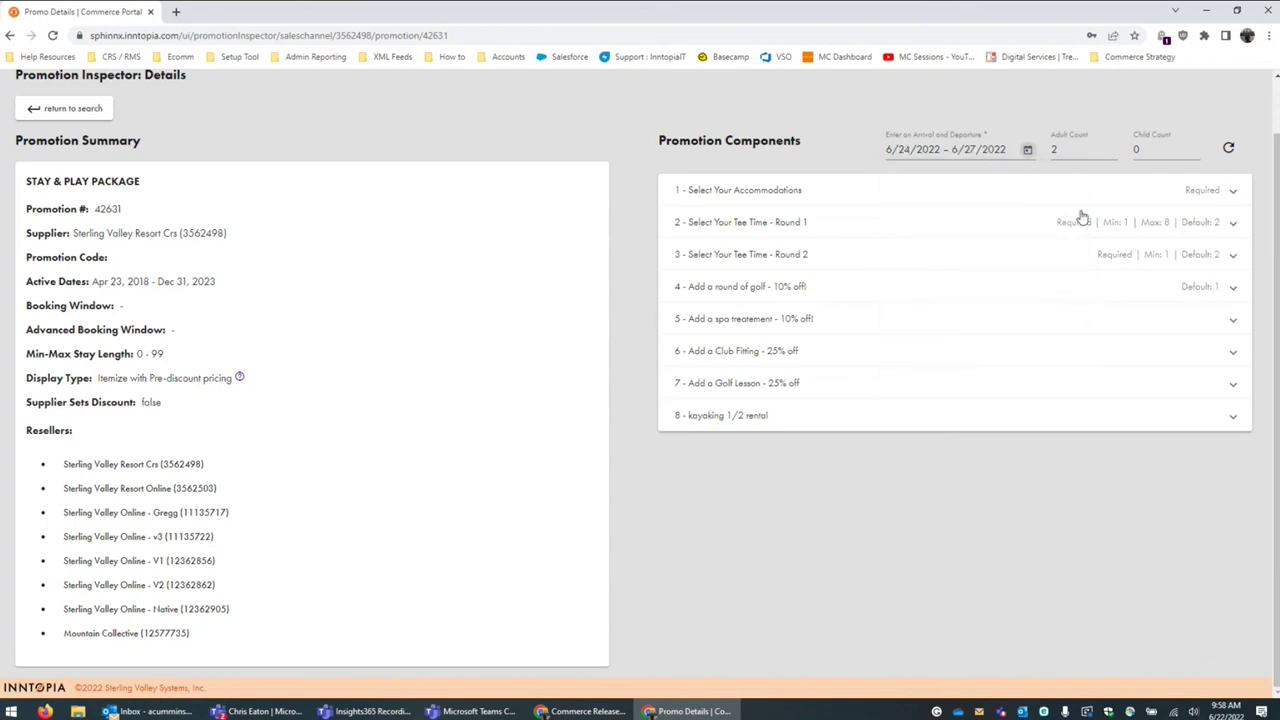
left_click(1230, 150)
- Expand the Select Your Accommodations component, review its products, suppliers, inventory types and discounts, and collapse it
left_click(1233, 193)
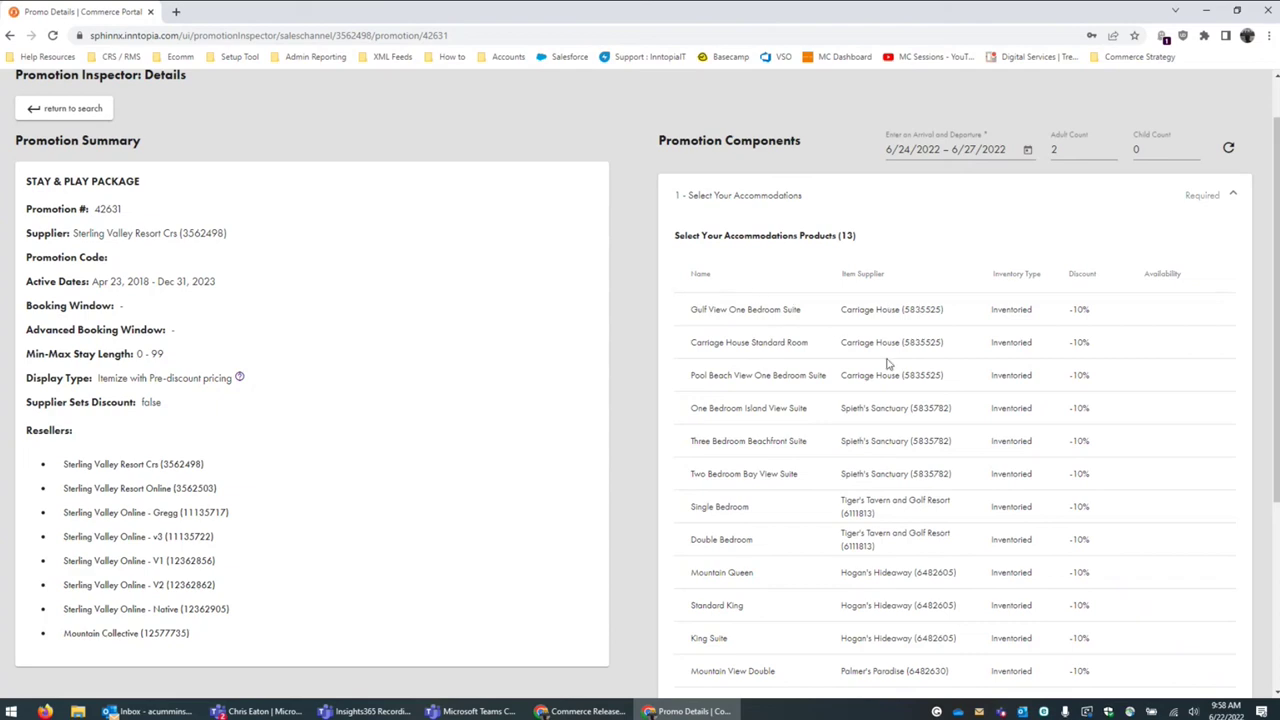
scroll(886, 363, "down", 1)
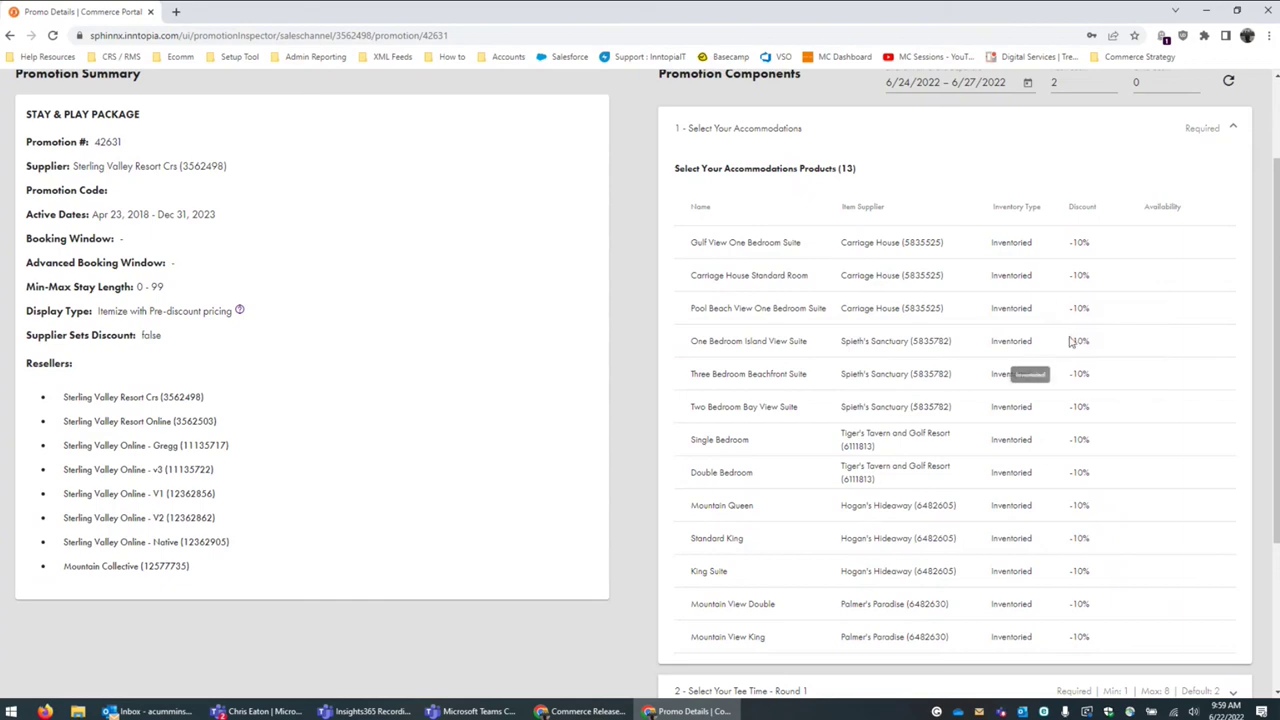
scroll(1070, 342, "down", 1)
scroll(1070, 342, "down", 1)
scroll(1071, 337, "up", 1)
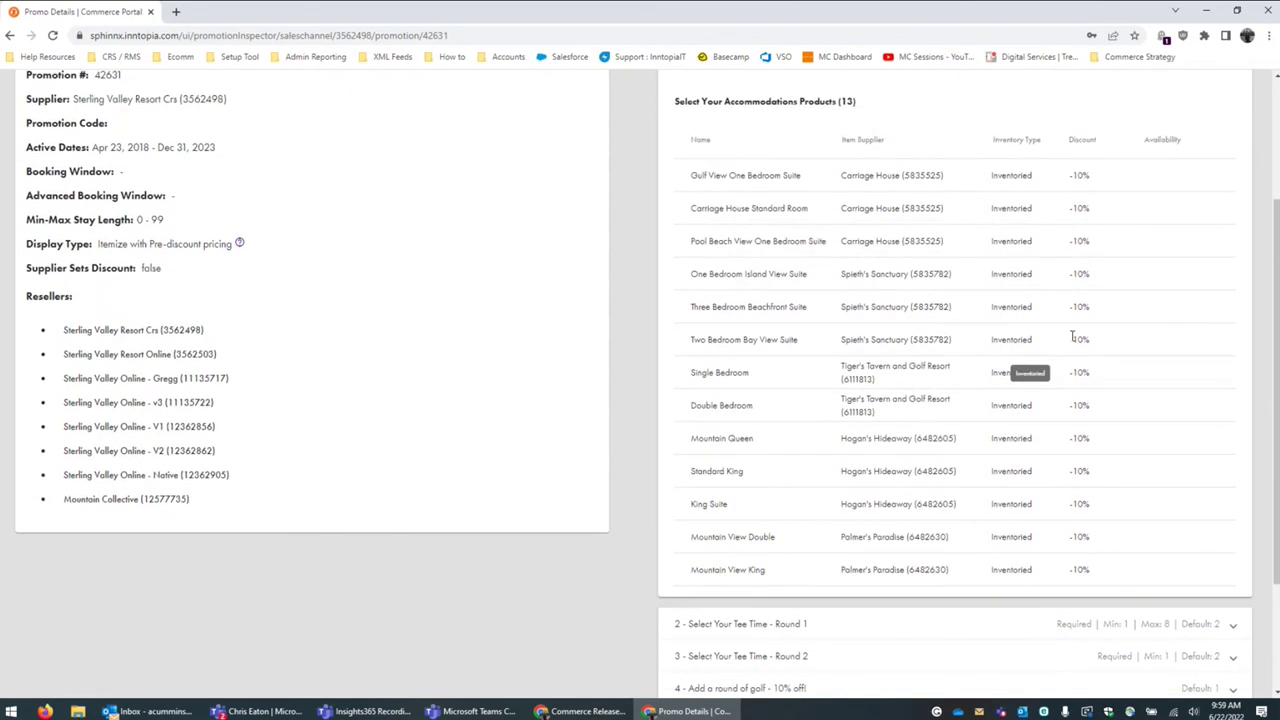
scroll(1066, 321, "up", 3)
left_click(1234, 253)
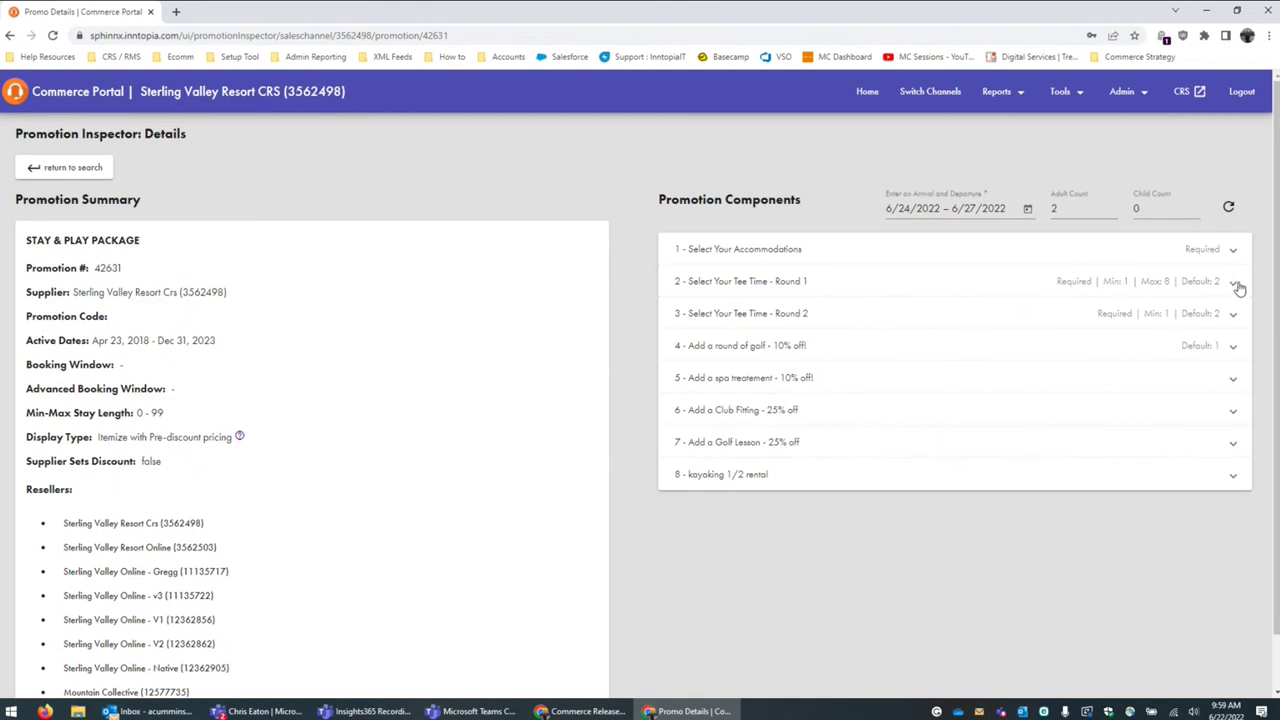
- Expand the Select Your Tee Time - Round 1 component, review its tee time products and discounts, and collapse it
left_click(1238, 286)
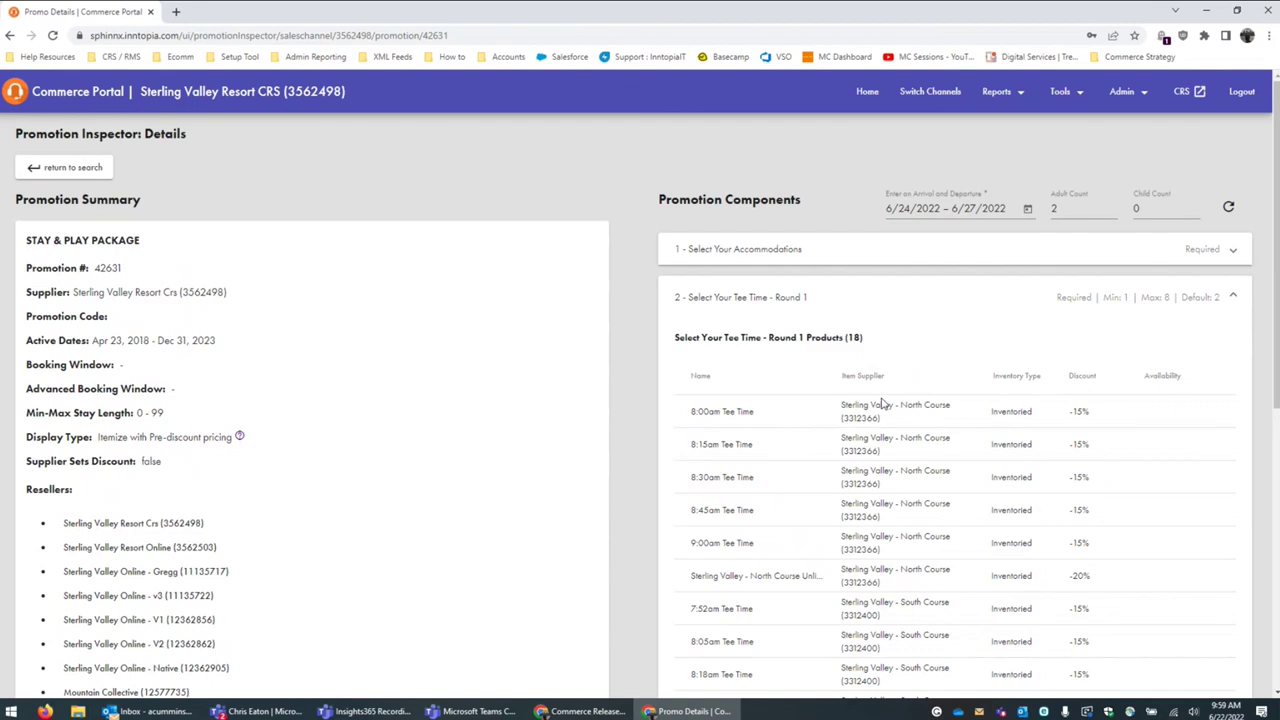
scroll(883, 403, "down", 2)
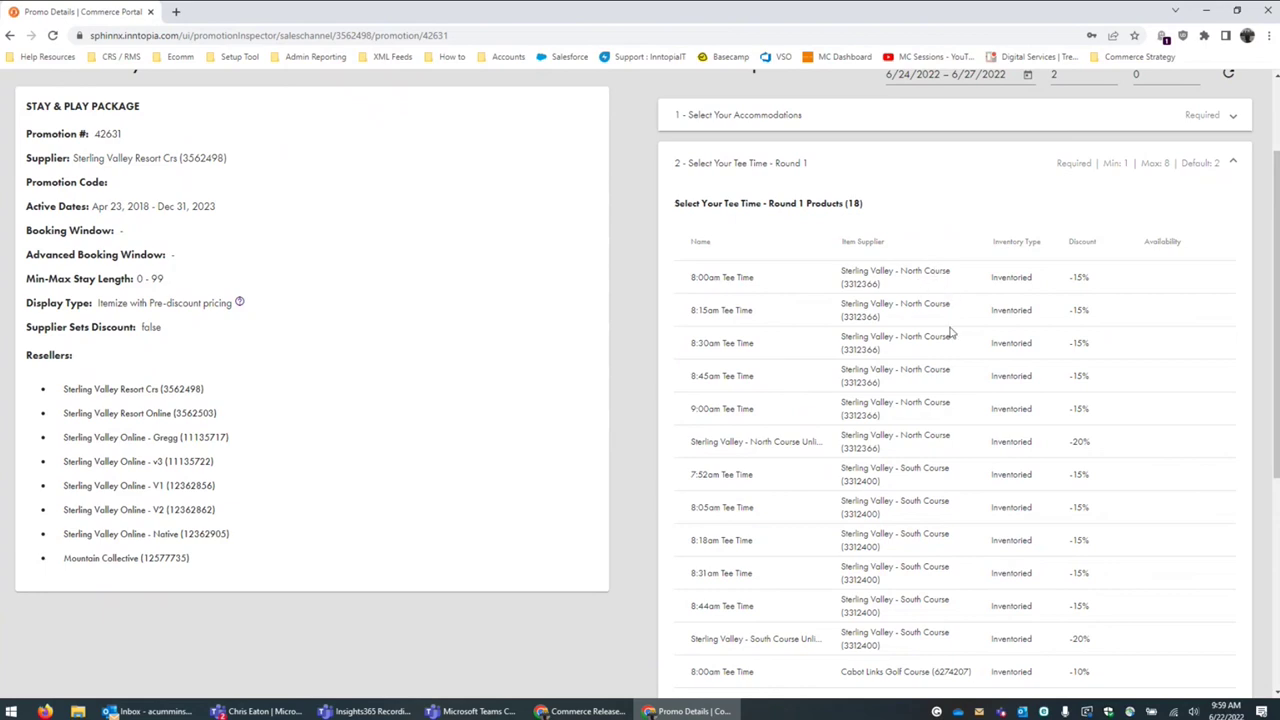
scroll(924, 527, "down", 3)
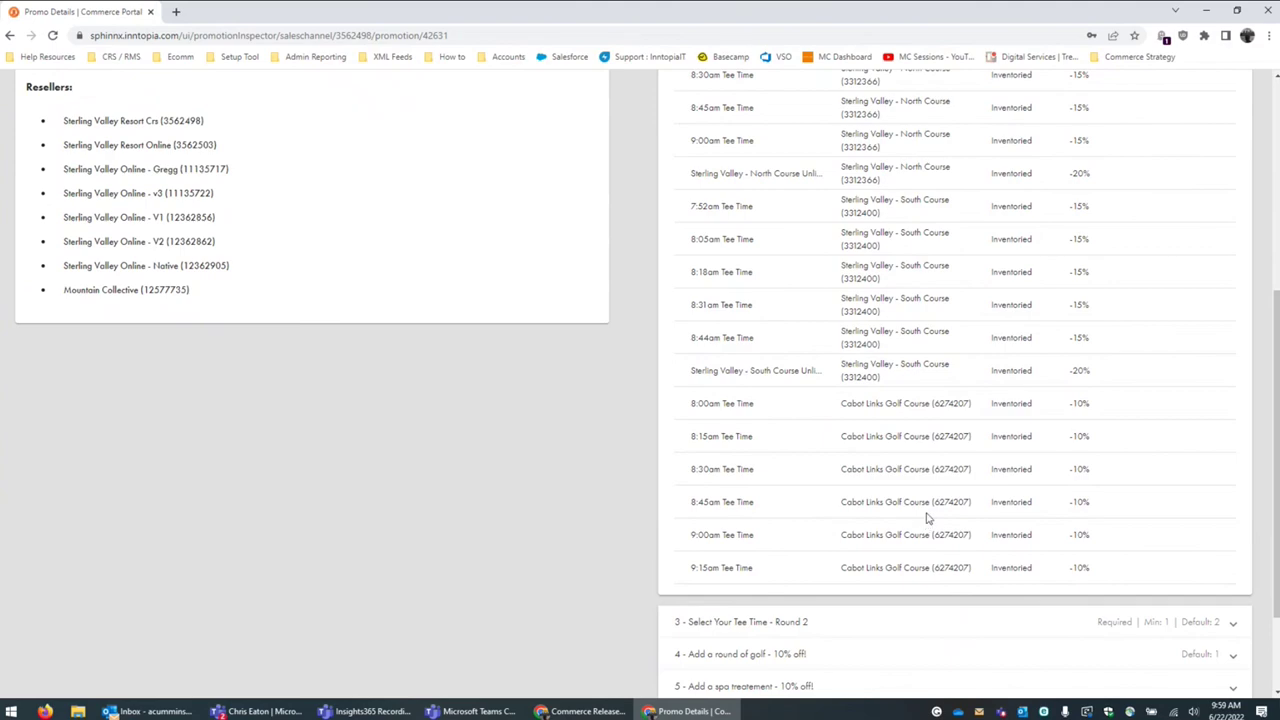
scroll(1203, 294, "up", 3)
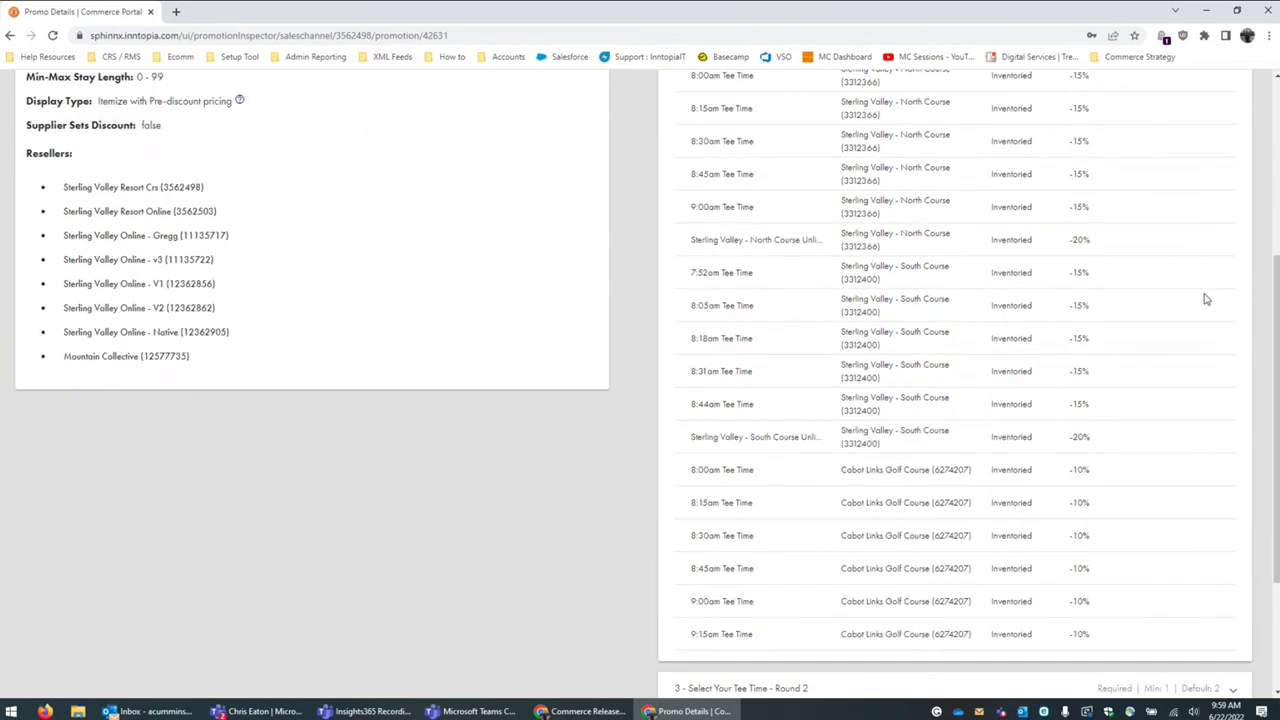
left_click(1236, 165)
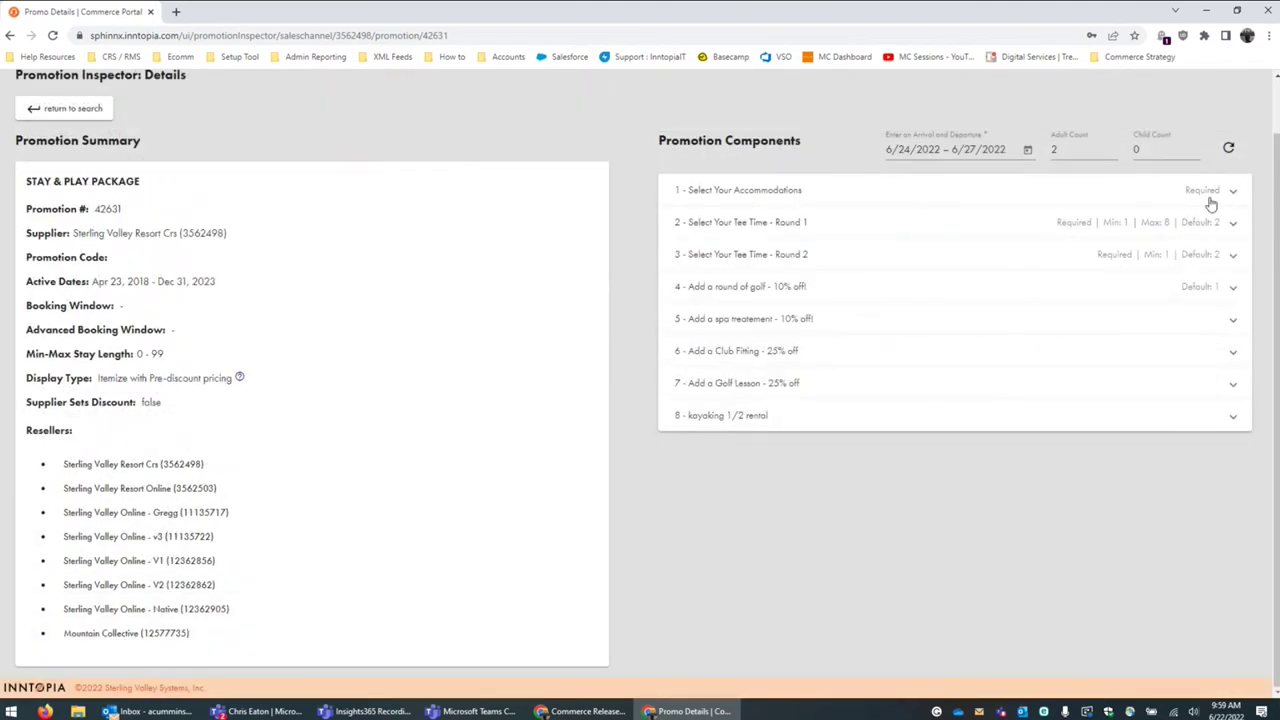